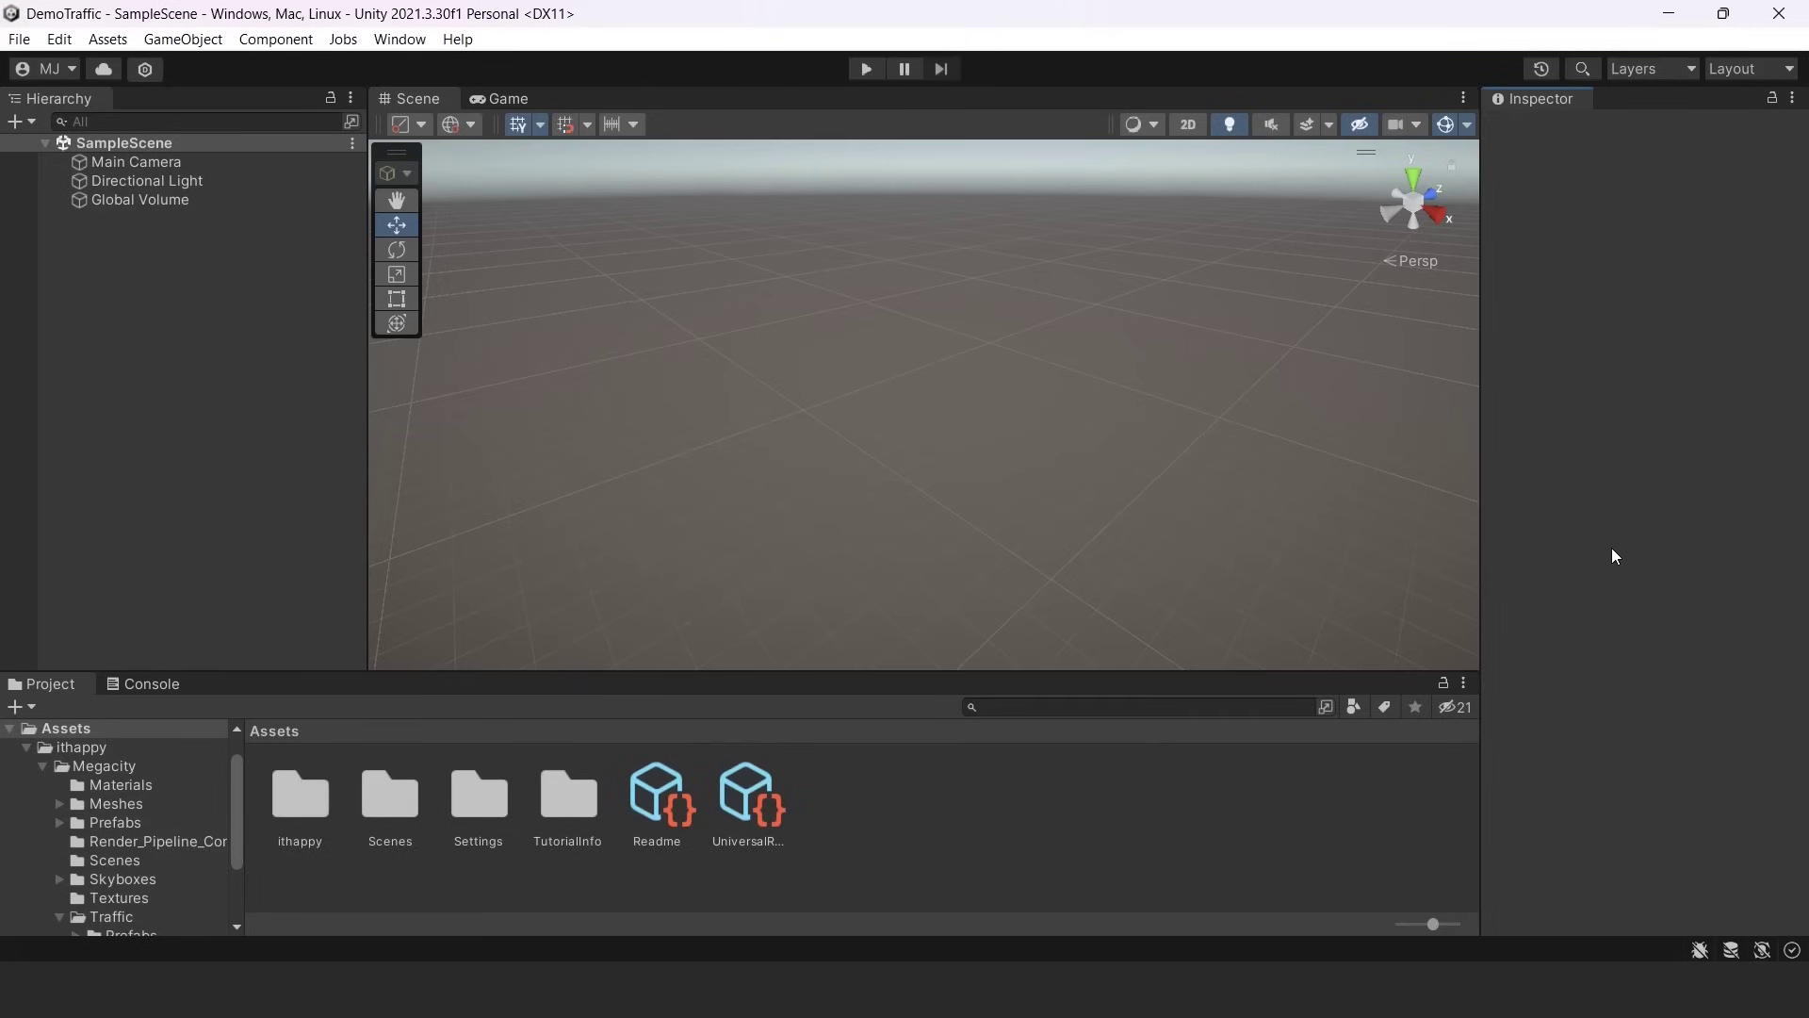
# Browse to ithappy/Megacity/Scenes and open the Demonstration_Trafic scene asset.
pyautogui.doubleClick(314, 814)
pyautogui.doubleClick(321, 812)
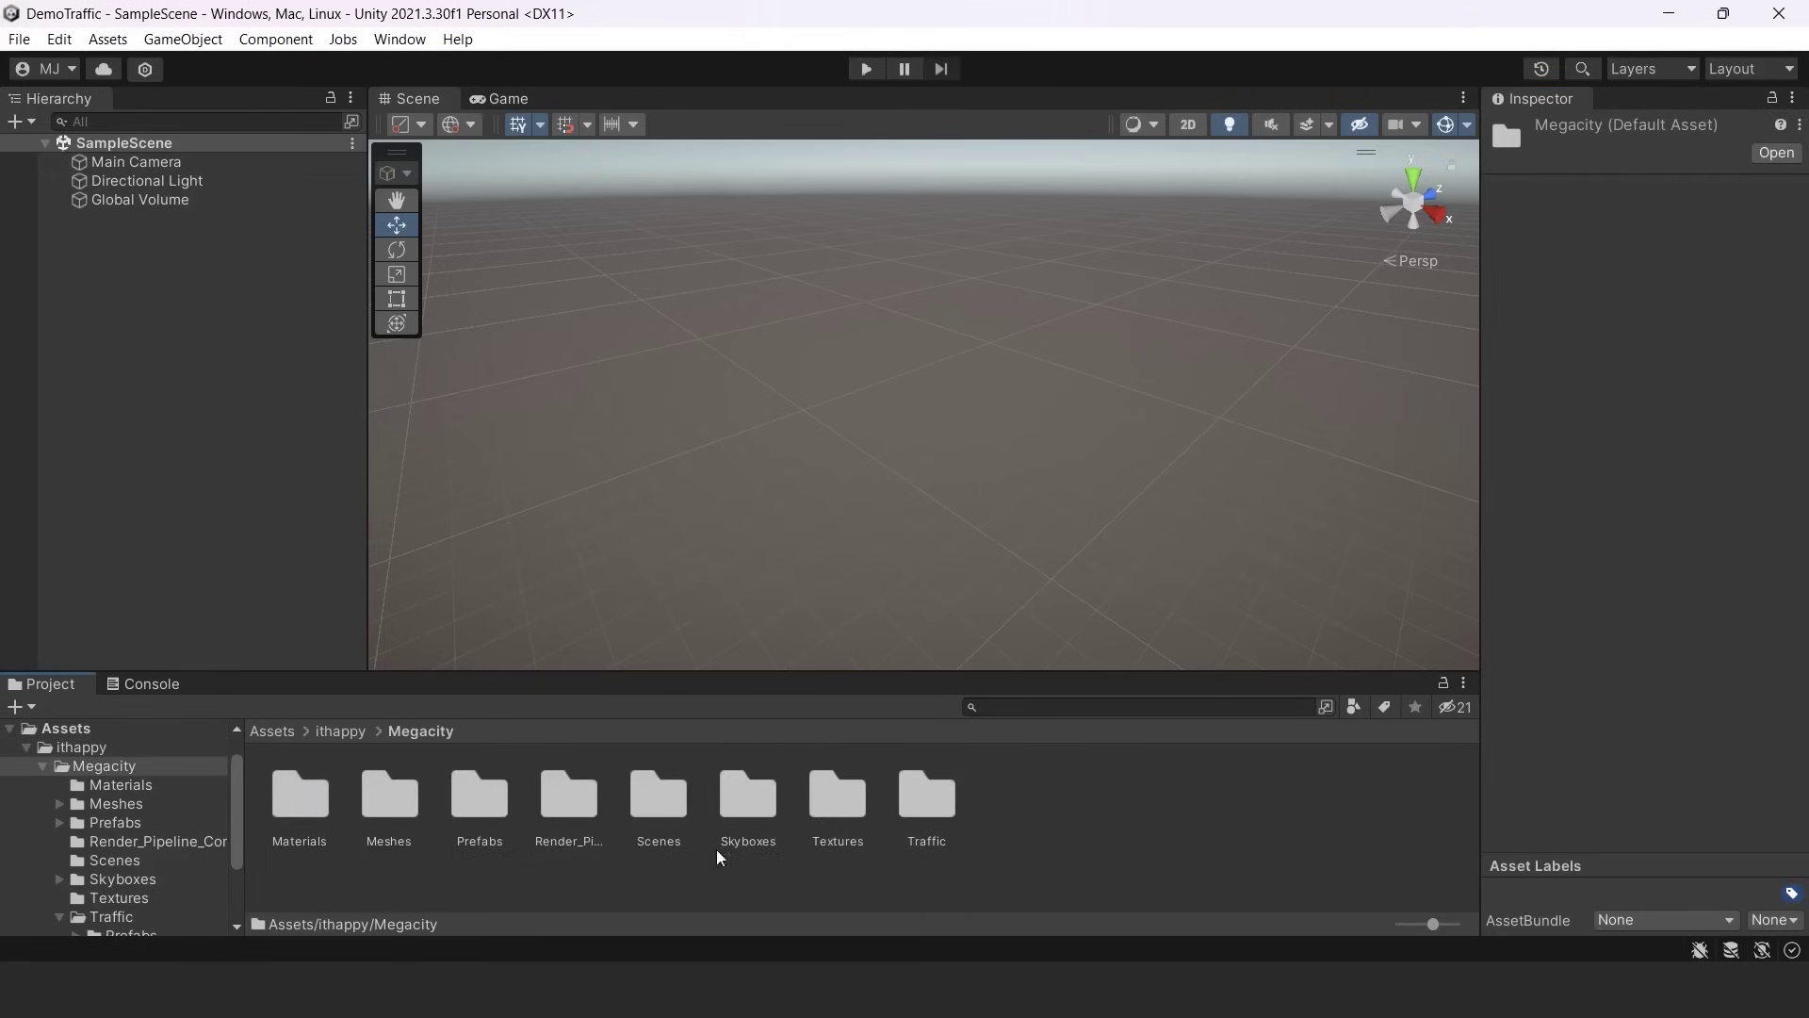
pyautogui.doubleClick(650, 815)
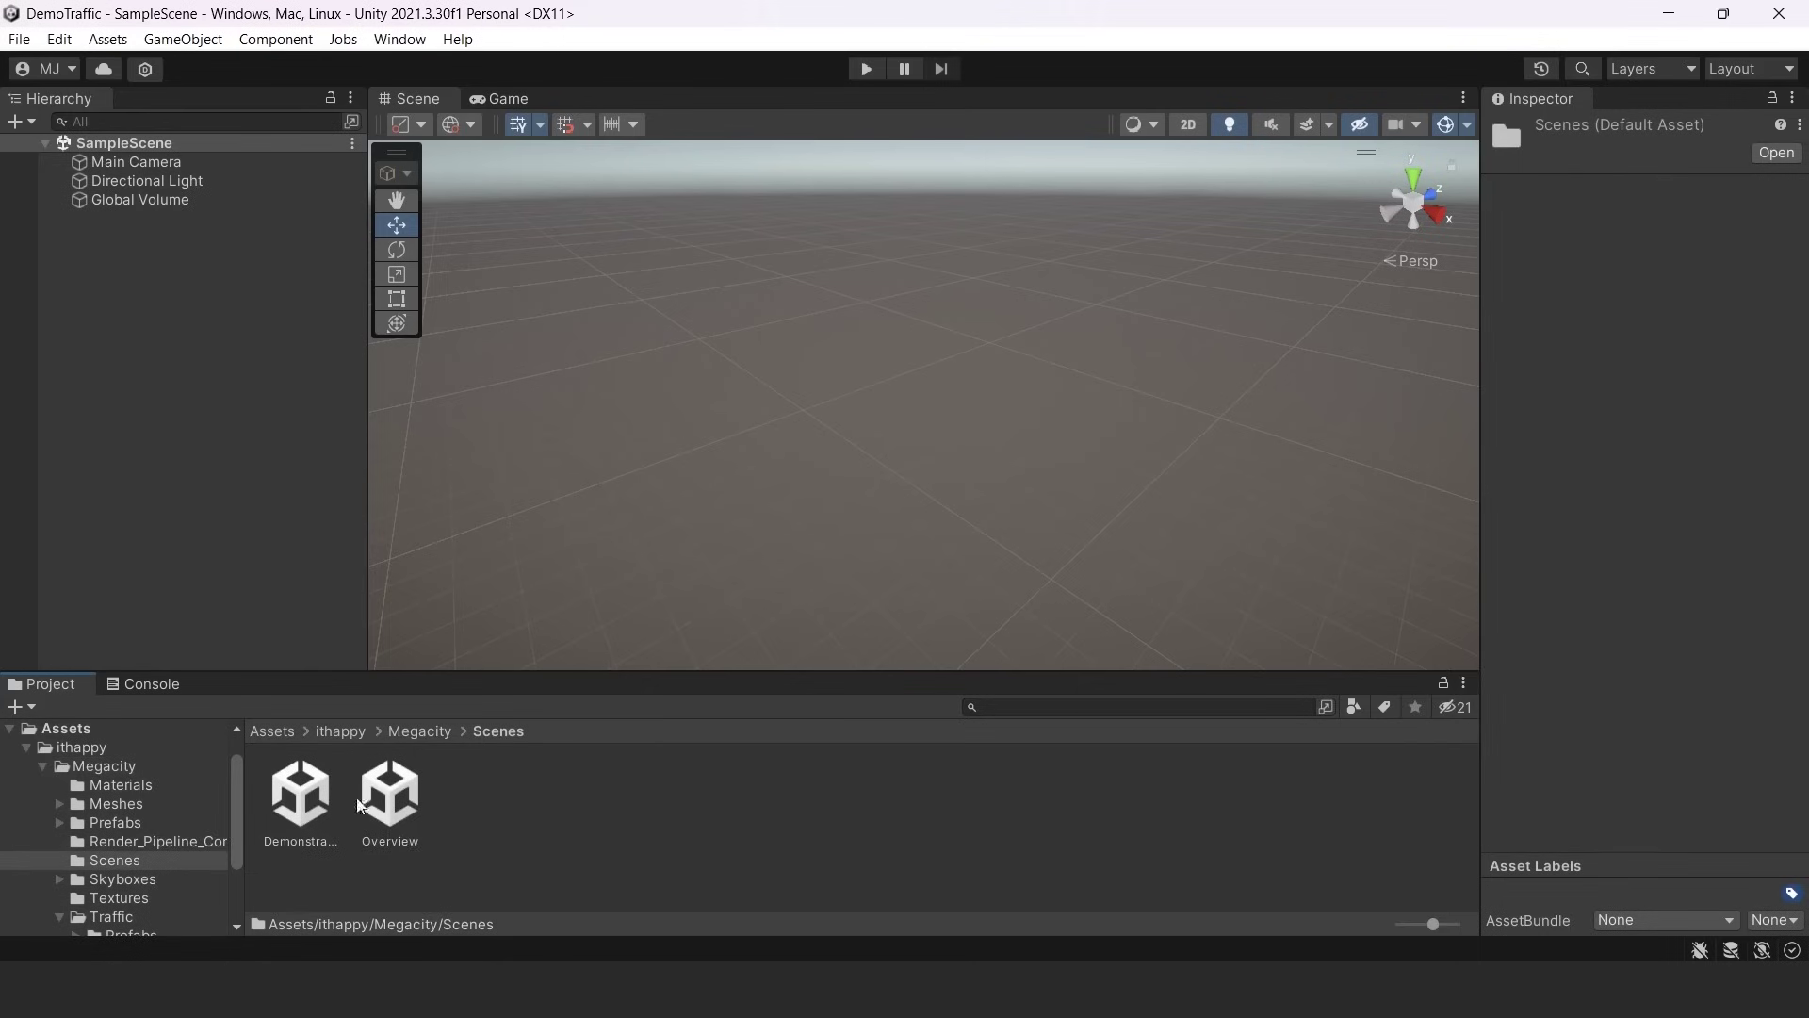
pyautogui.click(290, 770)
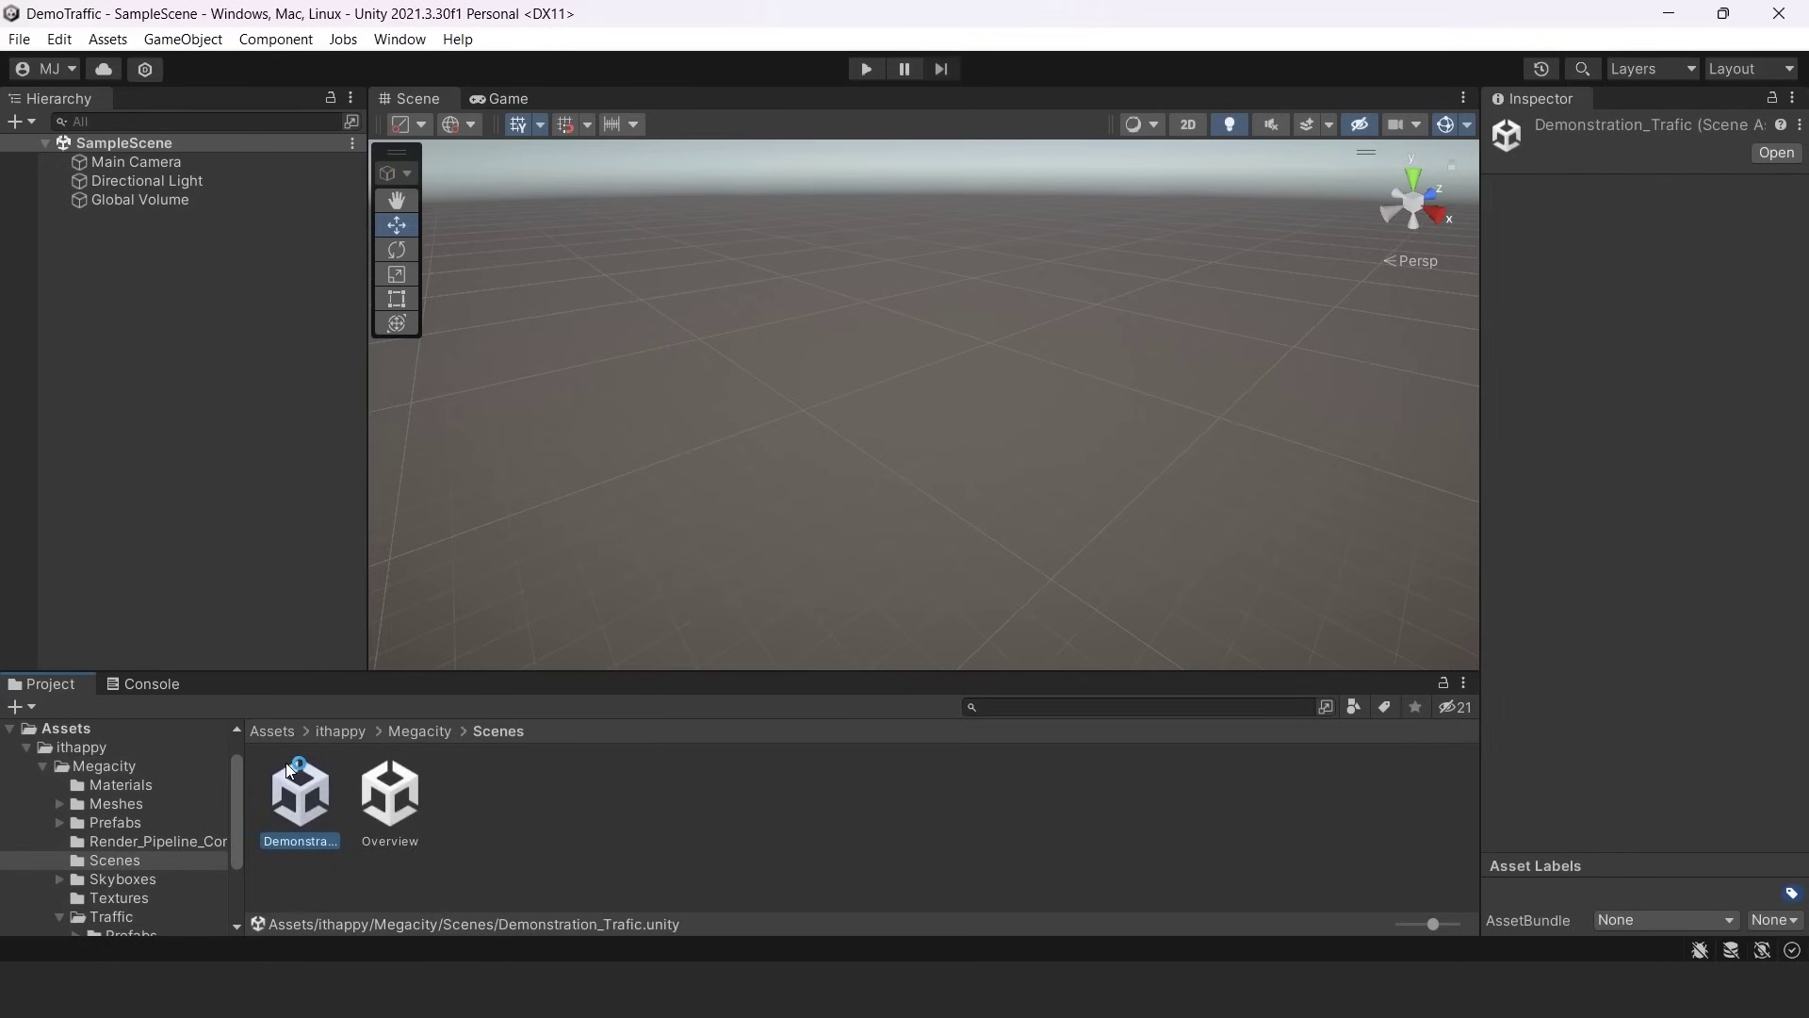
pyautogui.doubleClick(291, 771)
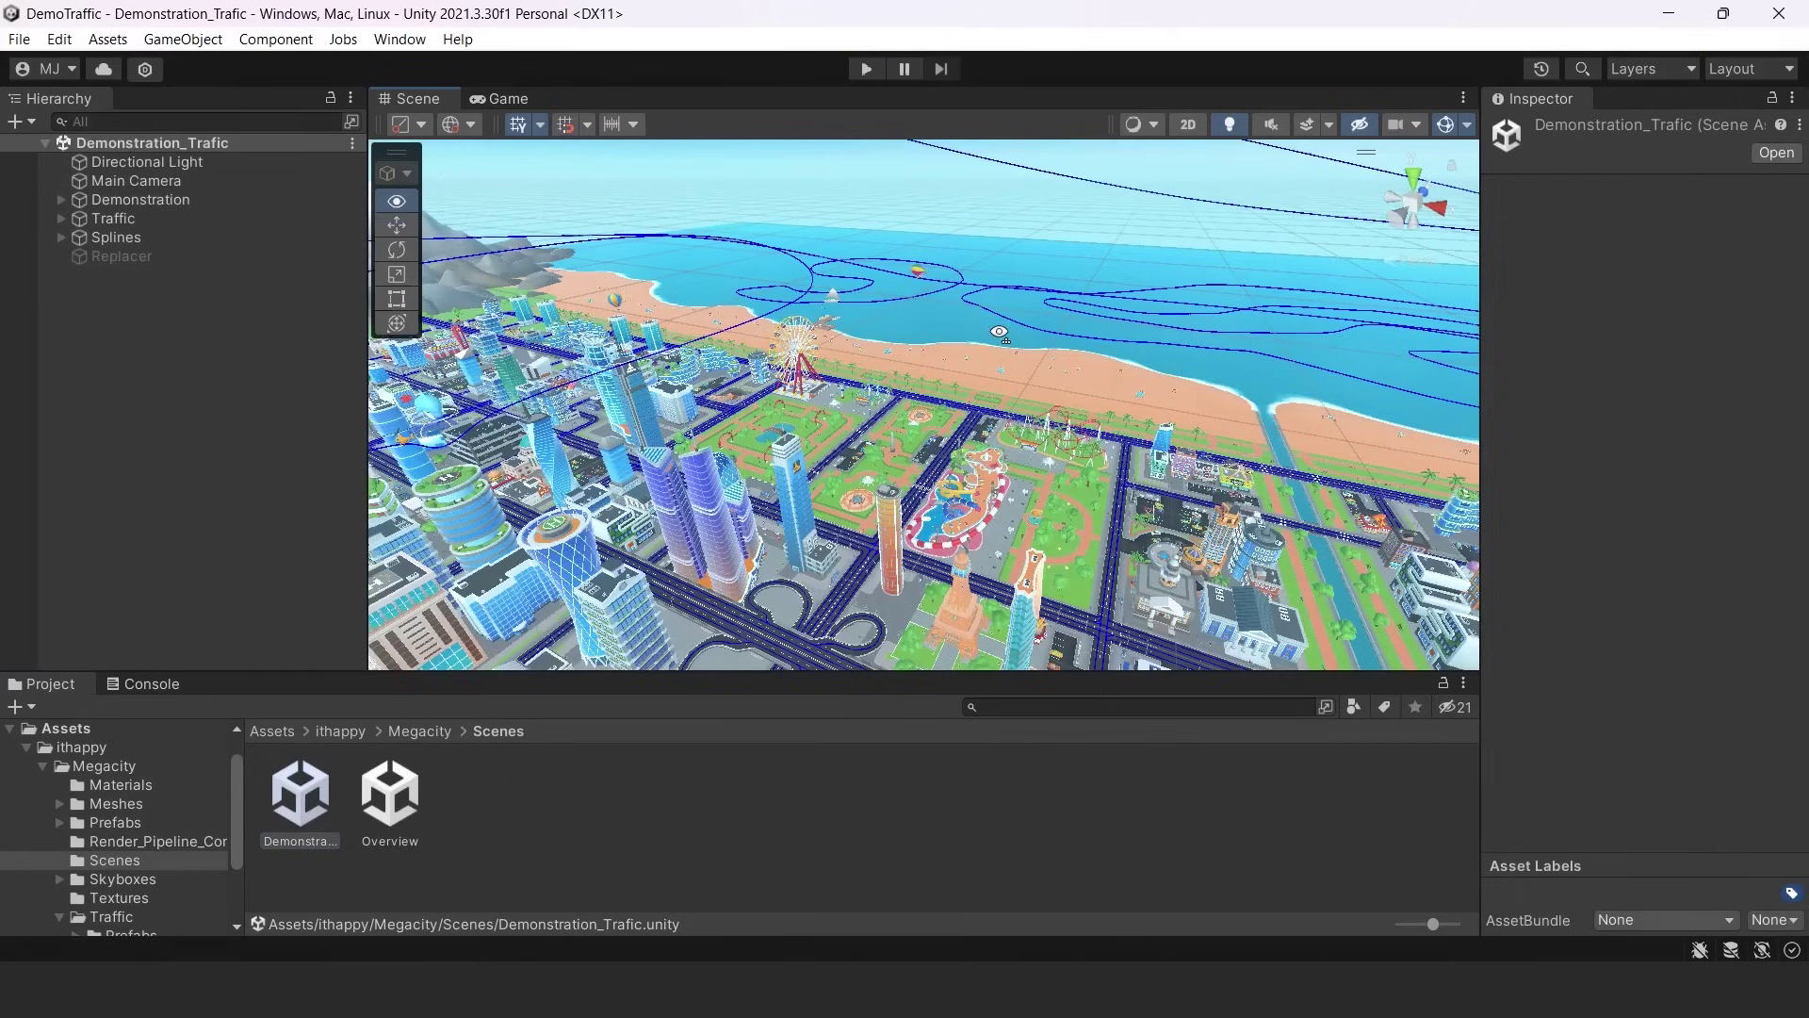
pyautogui.moveTo(1001, 335); pyautogui.dragTo(1099, 377, button='right')
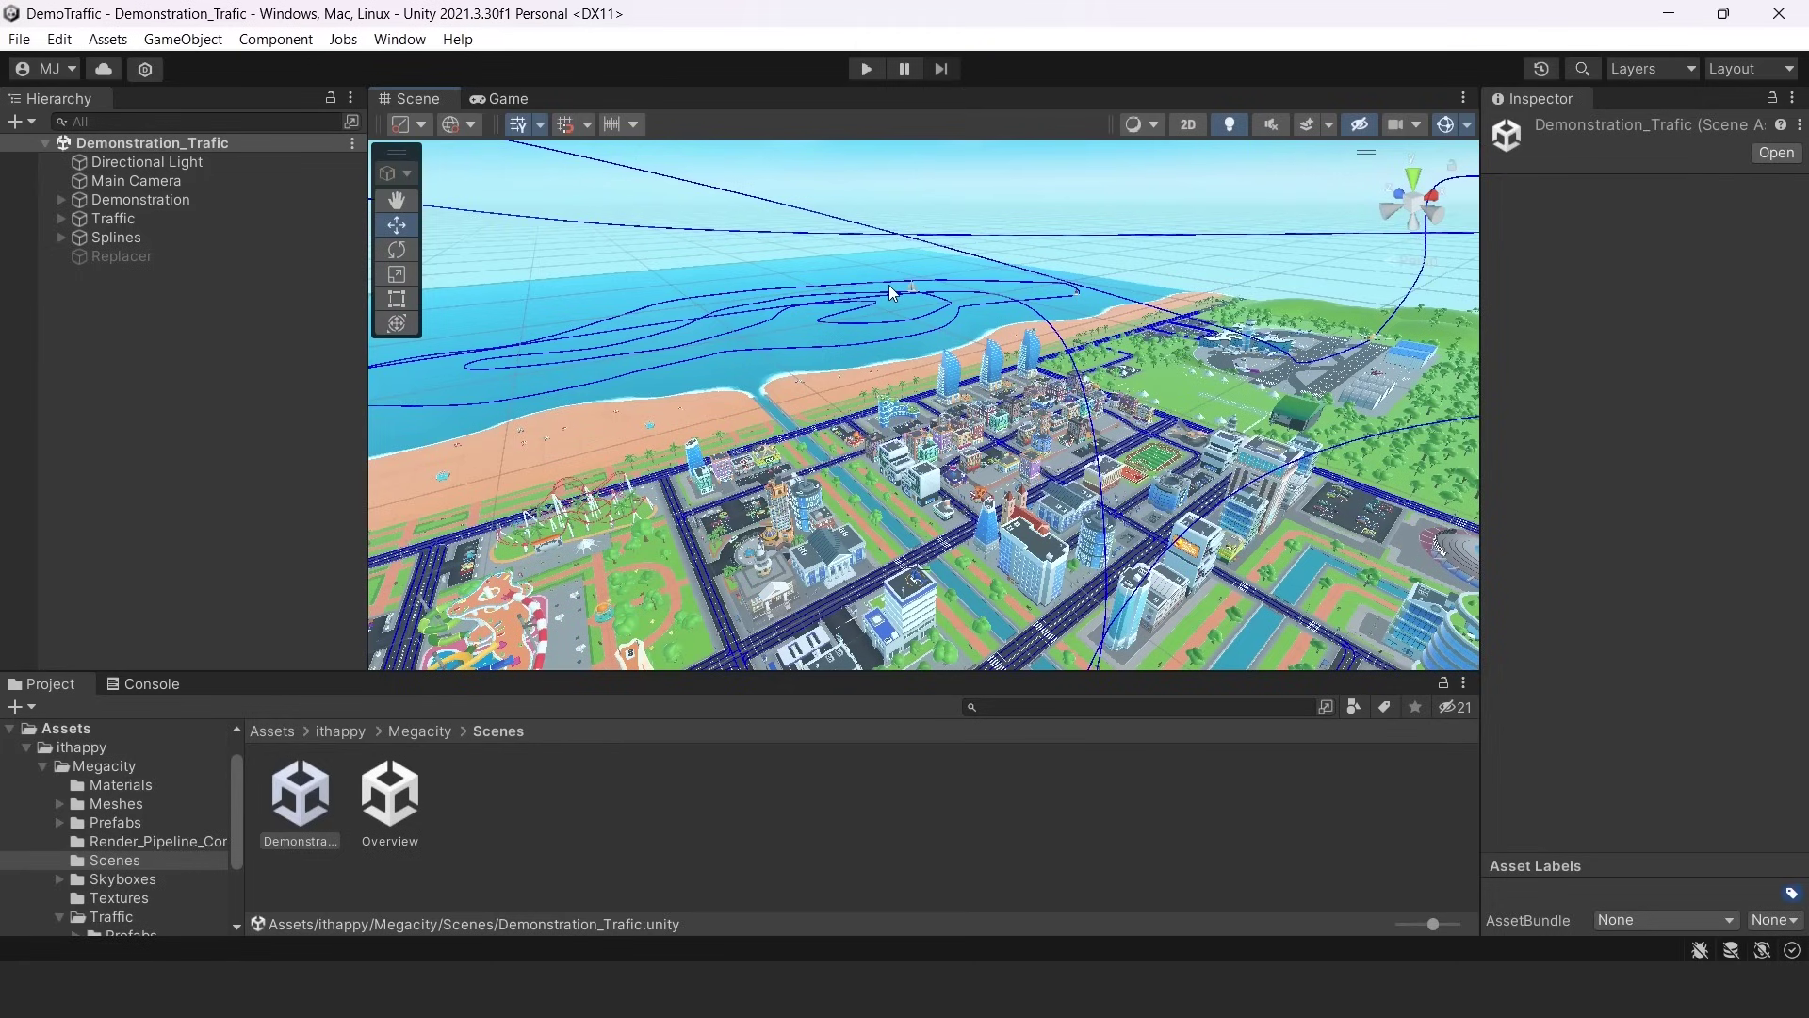
pyautogui.click(1447, 125)
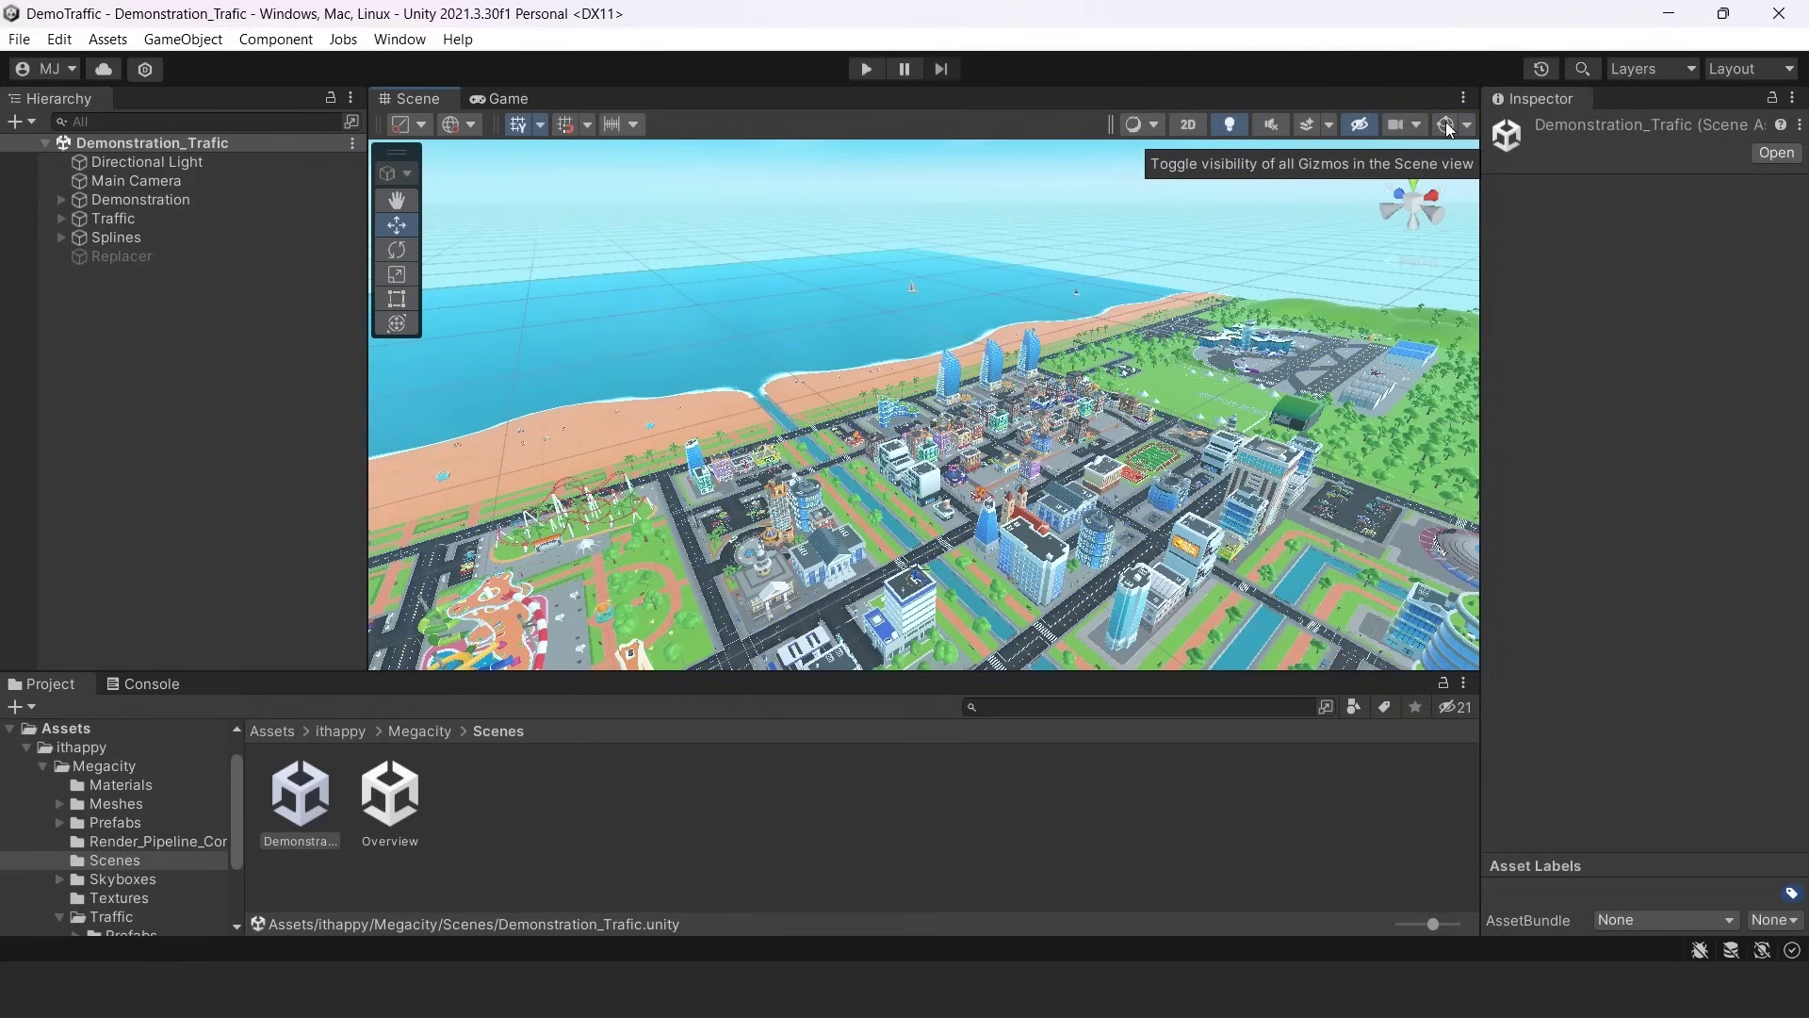
pyautogui.click(1446, 125)
pyautogui.keyDown('alt'); pyautogui.moveTo(1037, 377); pyautogui.dragTo(714, 251); pyautogui.keyUp('alt')
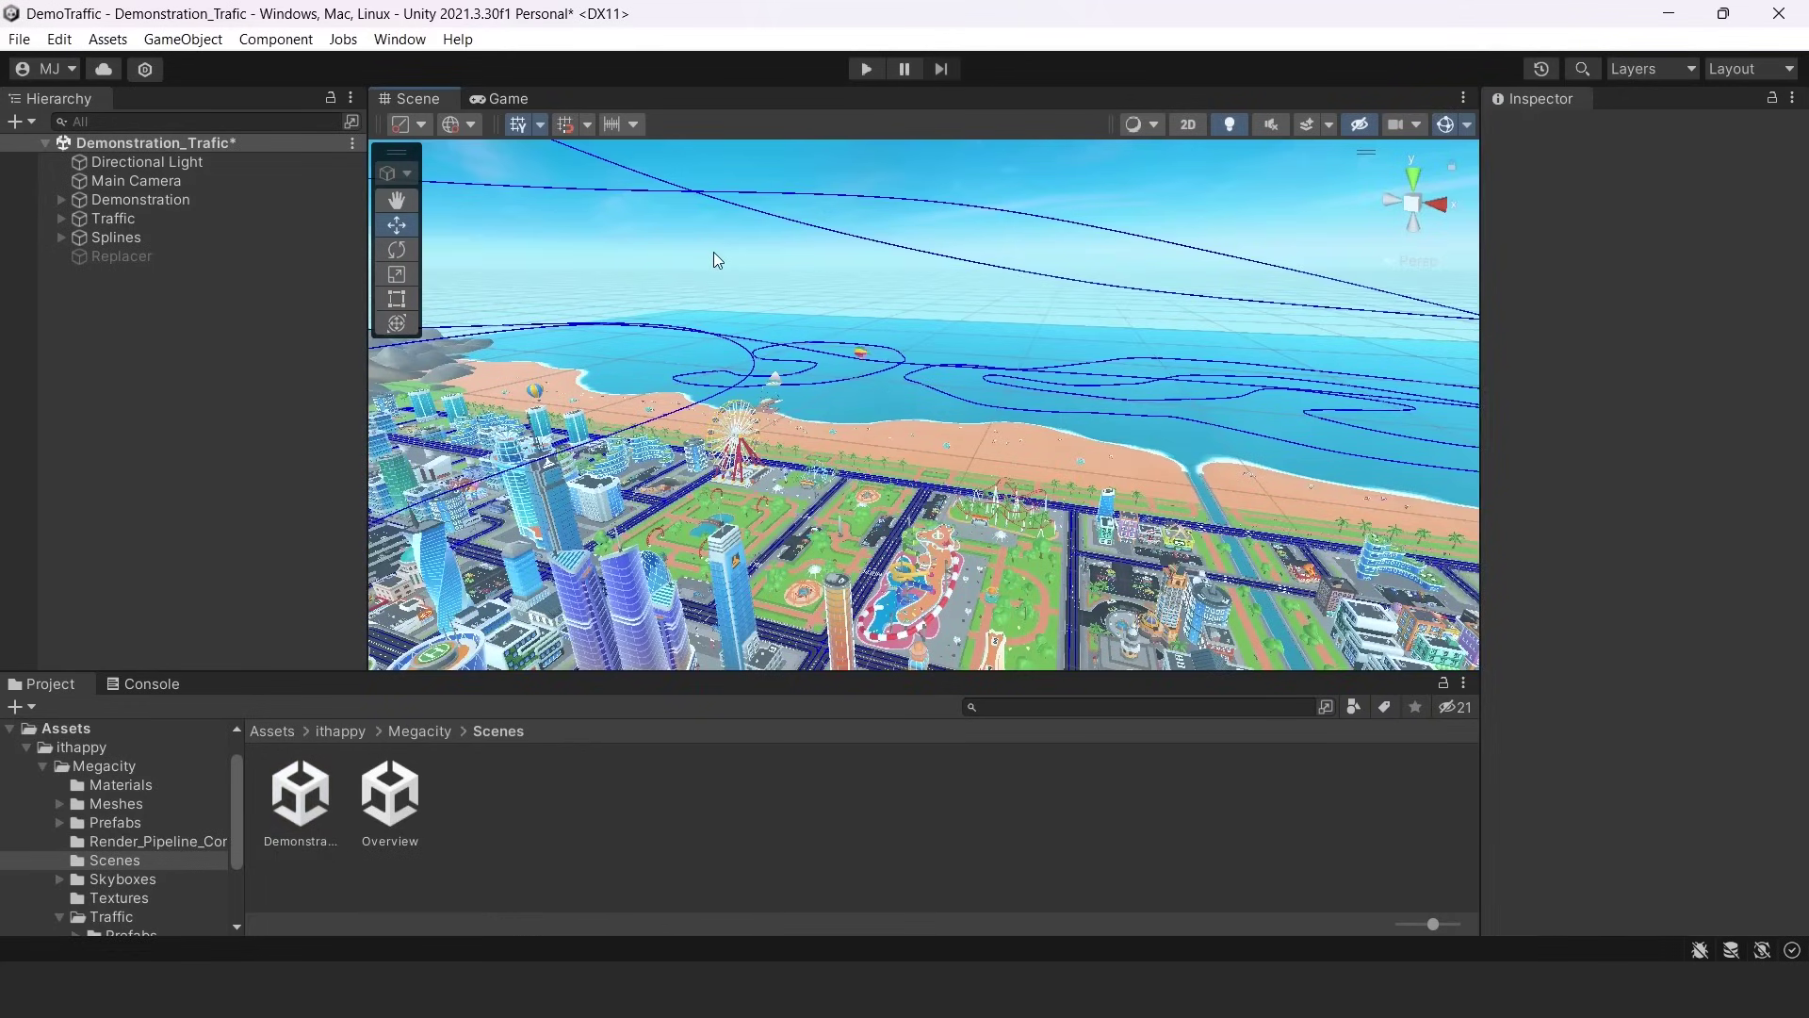
# Toggle the Demonstration and Traffic objects inactive and back to active.
pyautogui.click(123, 199)
pyautogui.keyDown('alt'); pyautogui.moveTo(919, 284); pyautogui.dragTo(820, 363); pyautogui.keyUp('alt')
pyautogui.click(1547, 130)
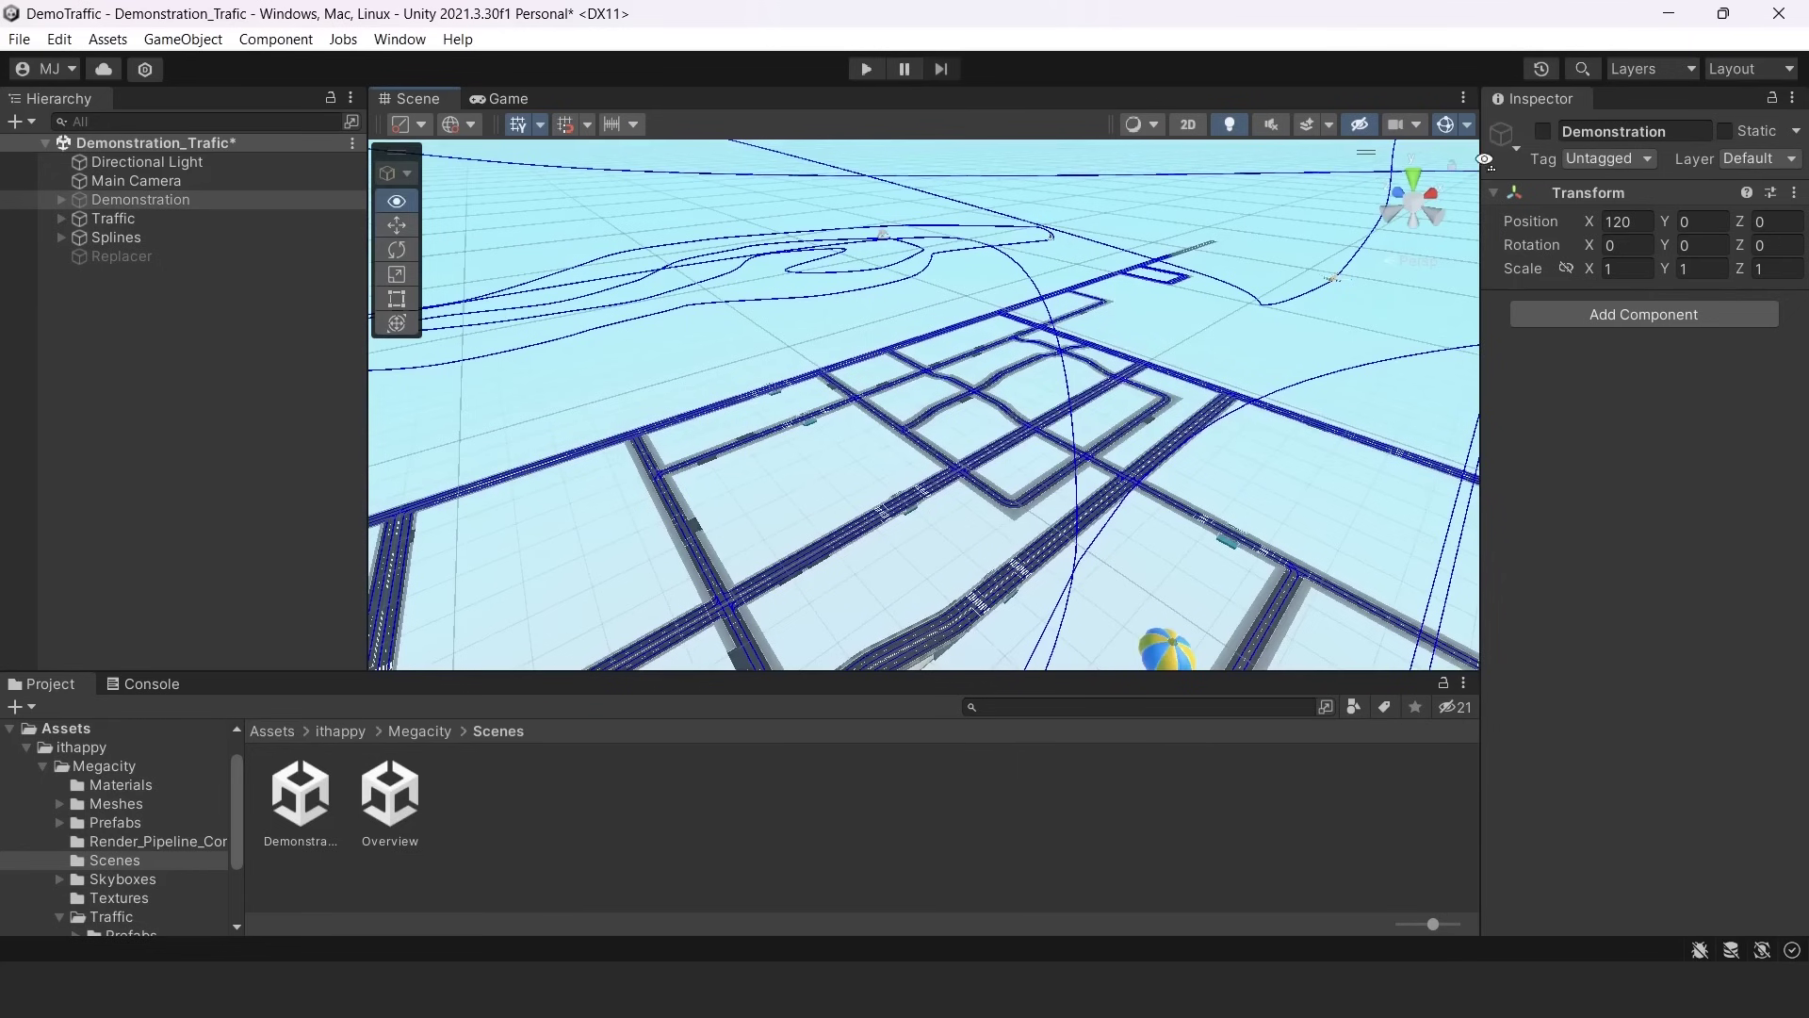
pyautogui.click(1545, 131)
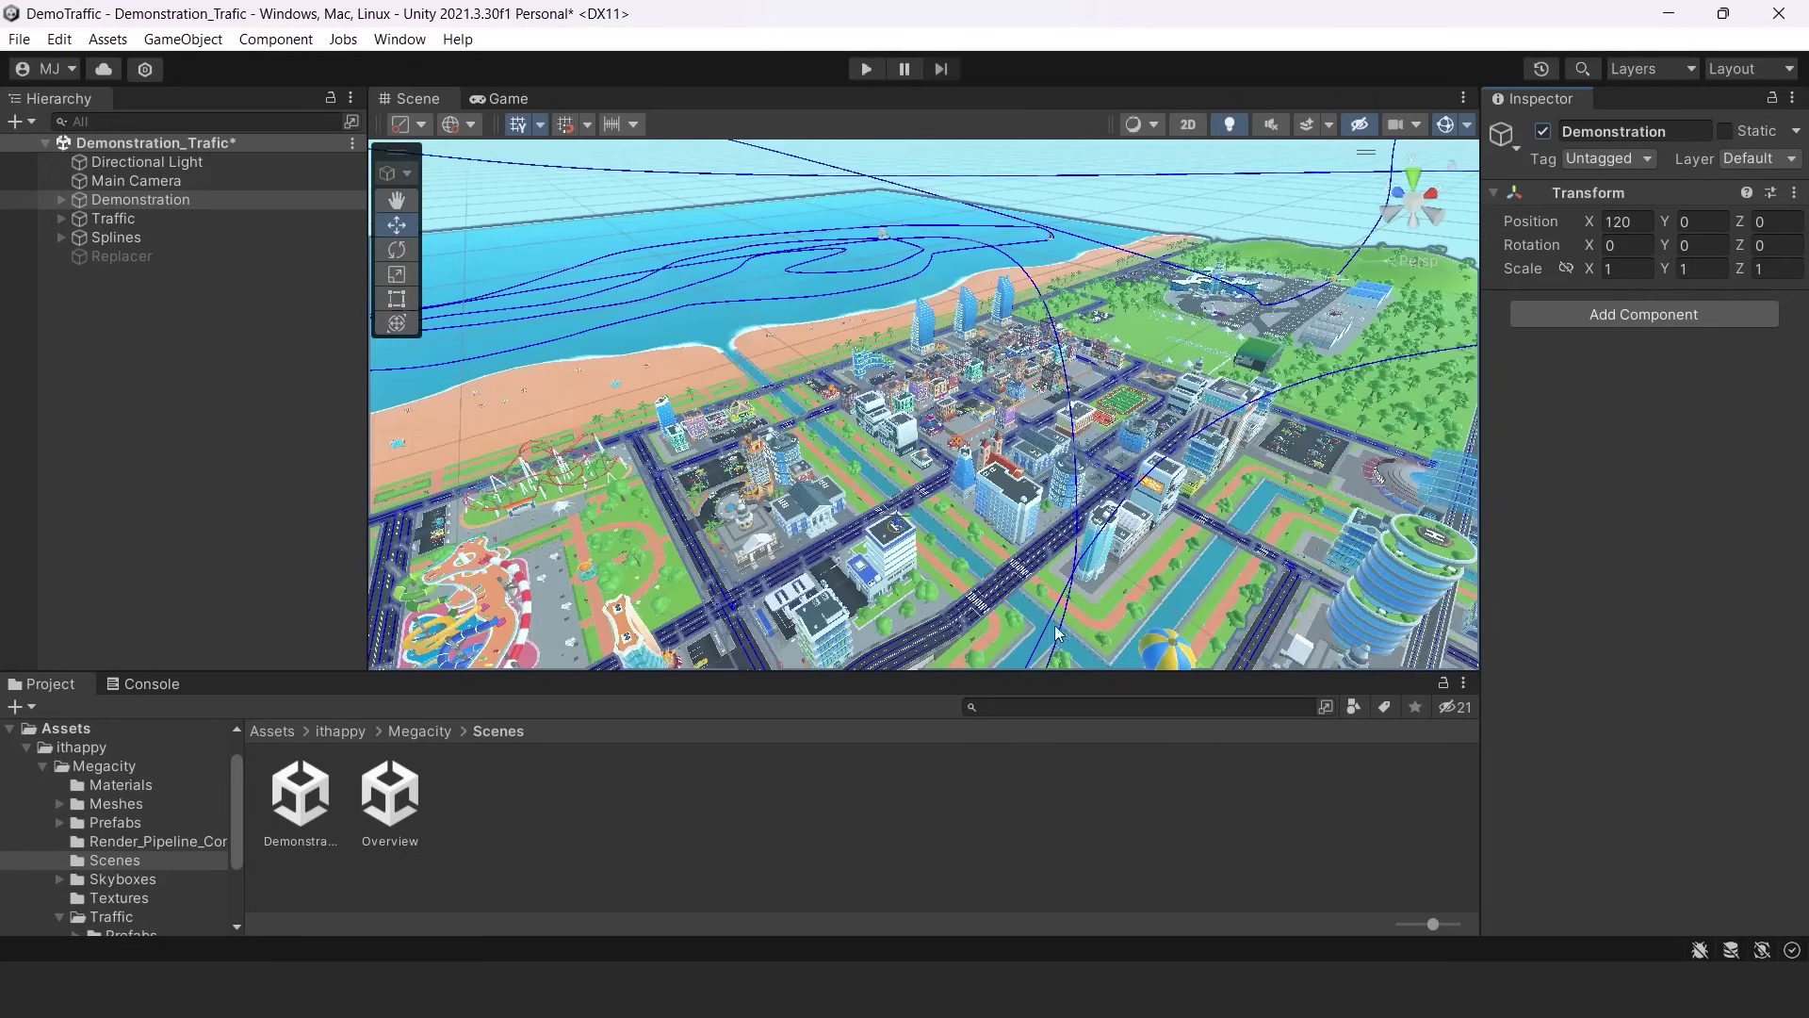
pyautogui.click(153, 215)
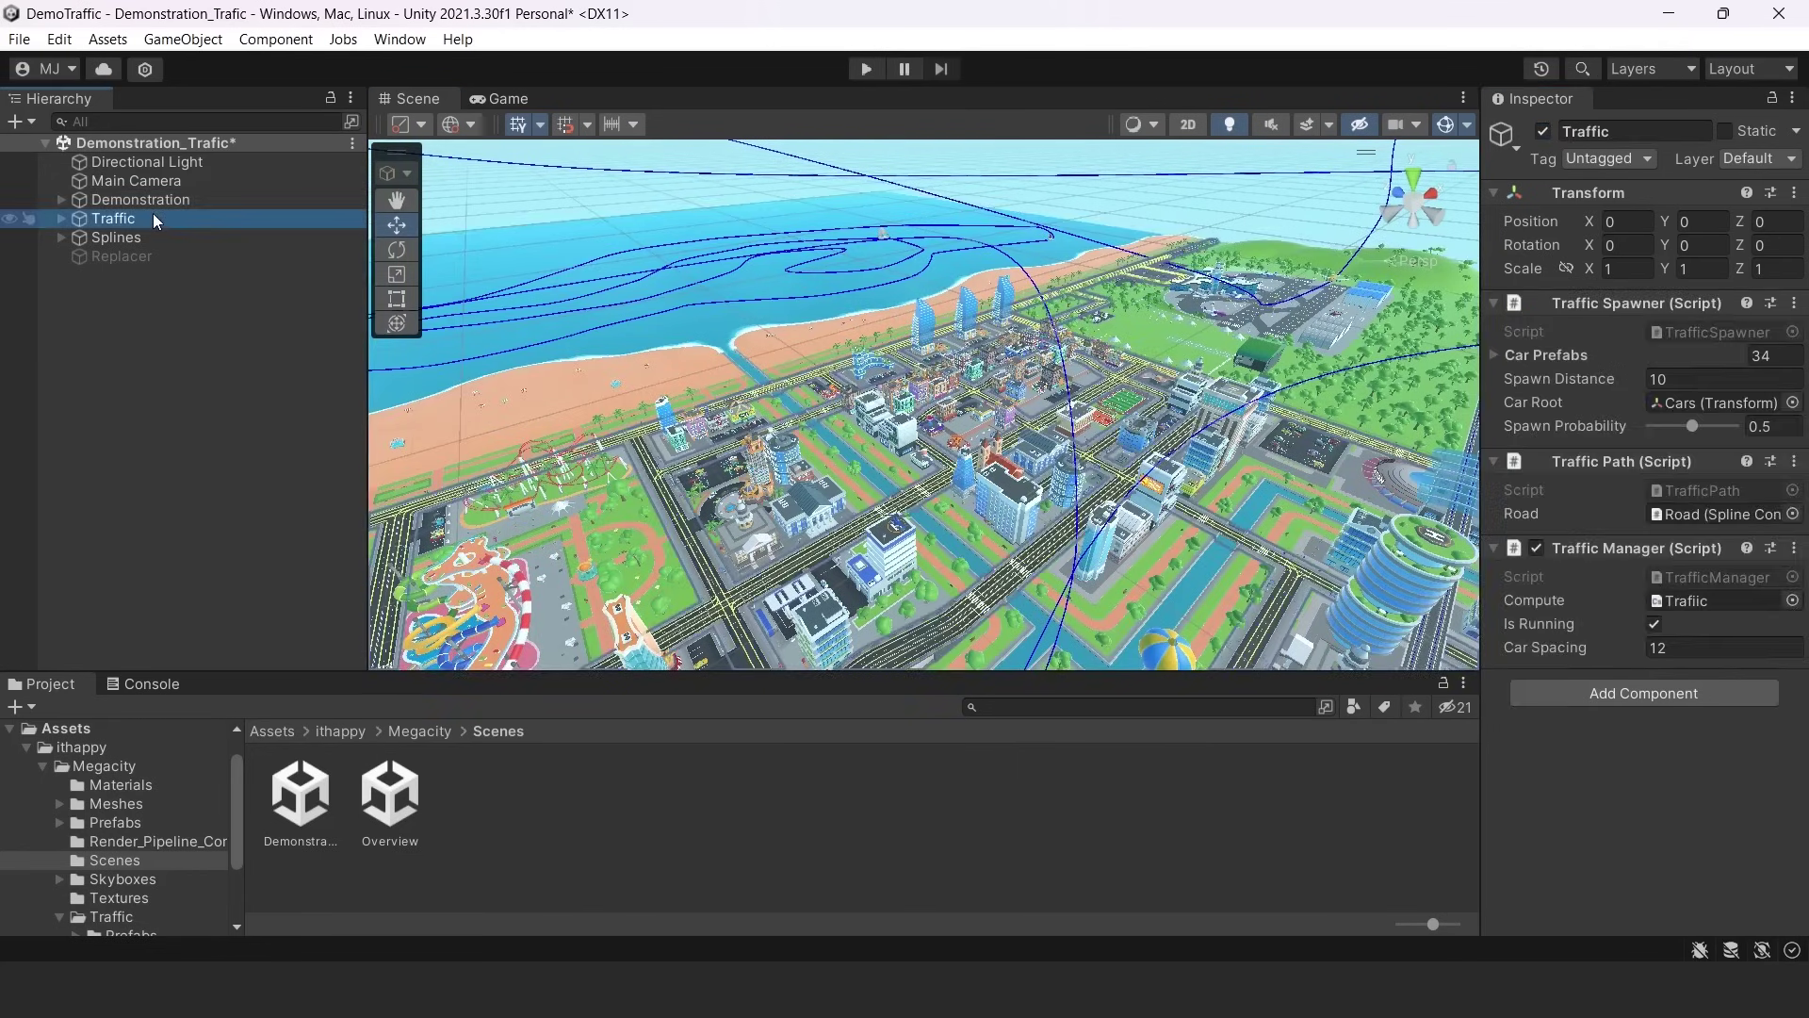
pyautogui.click(1543, 131)
pyautogui.click(1543, 131)
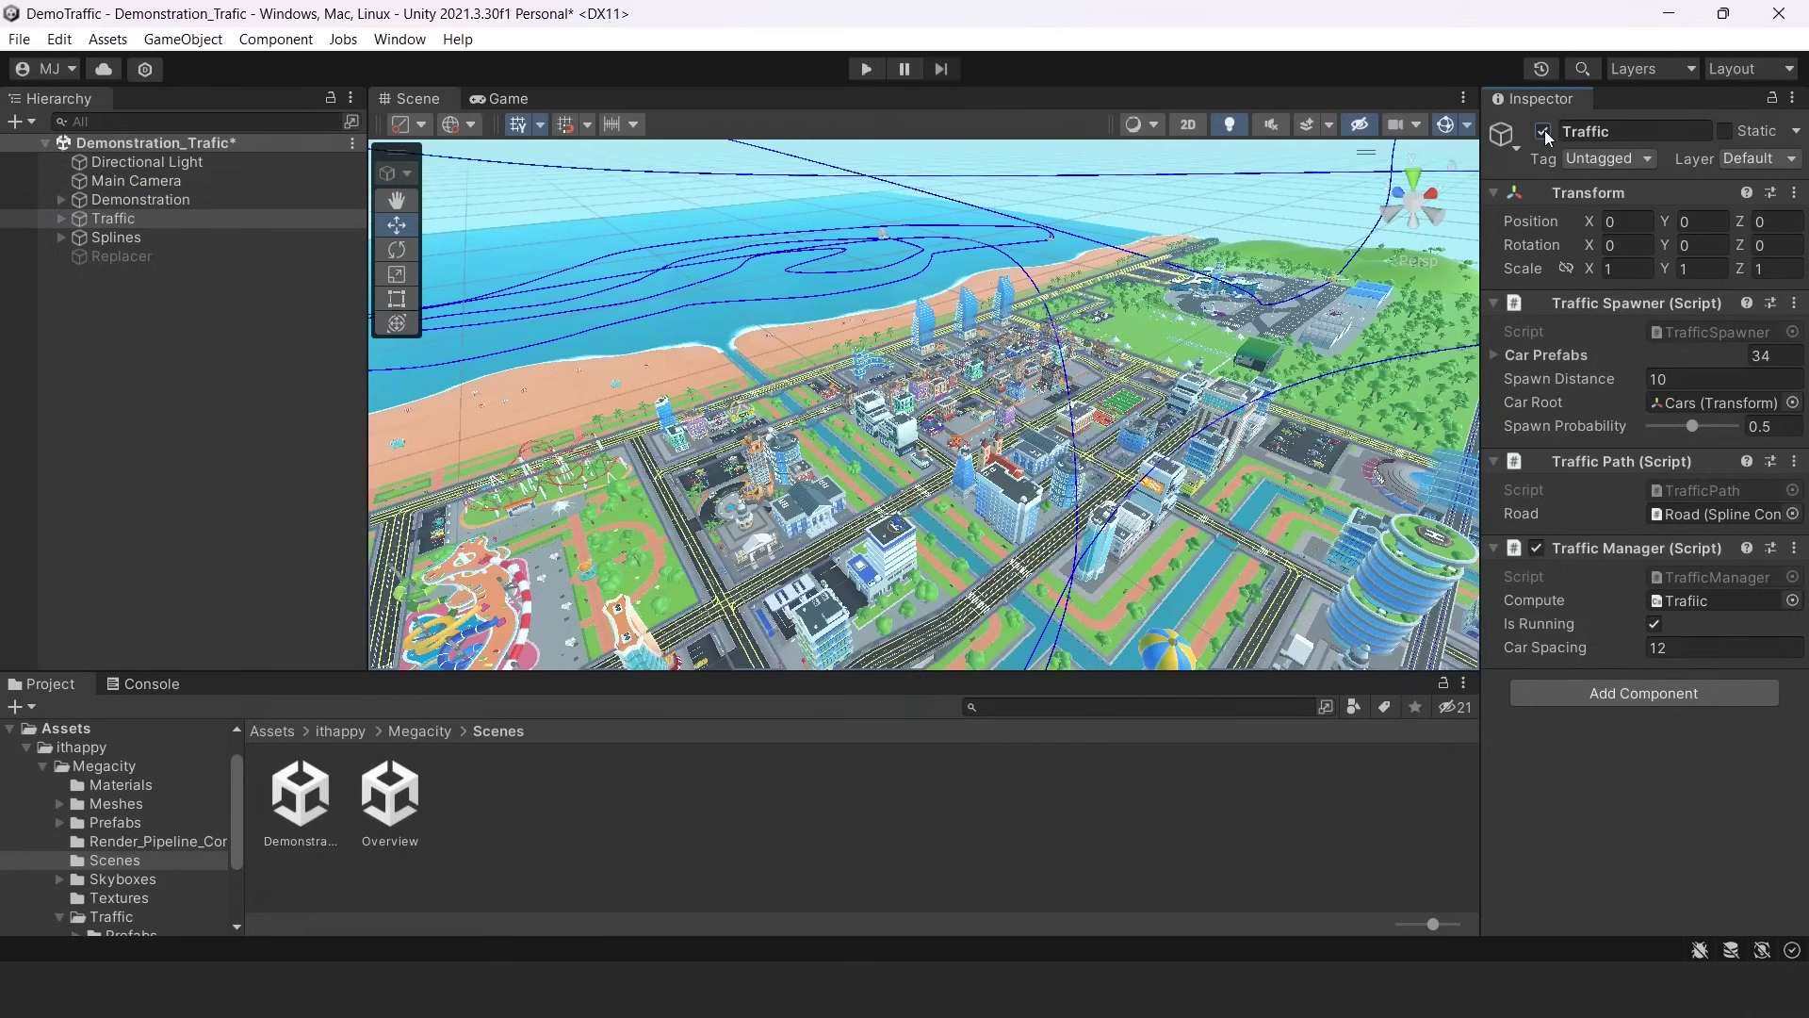
# Untick the Splines object's active checkbox to hide its guide lines, then reselect Traffic and Demonstration.
pyautogui.click(168, 235)
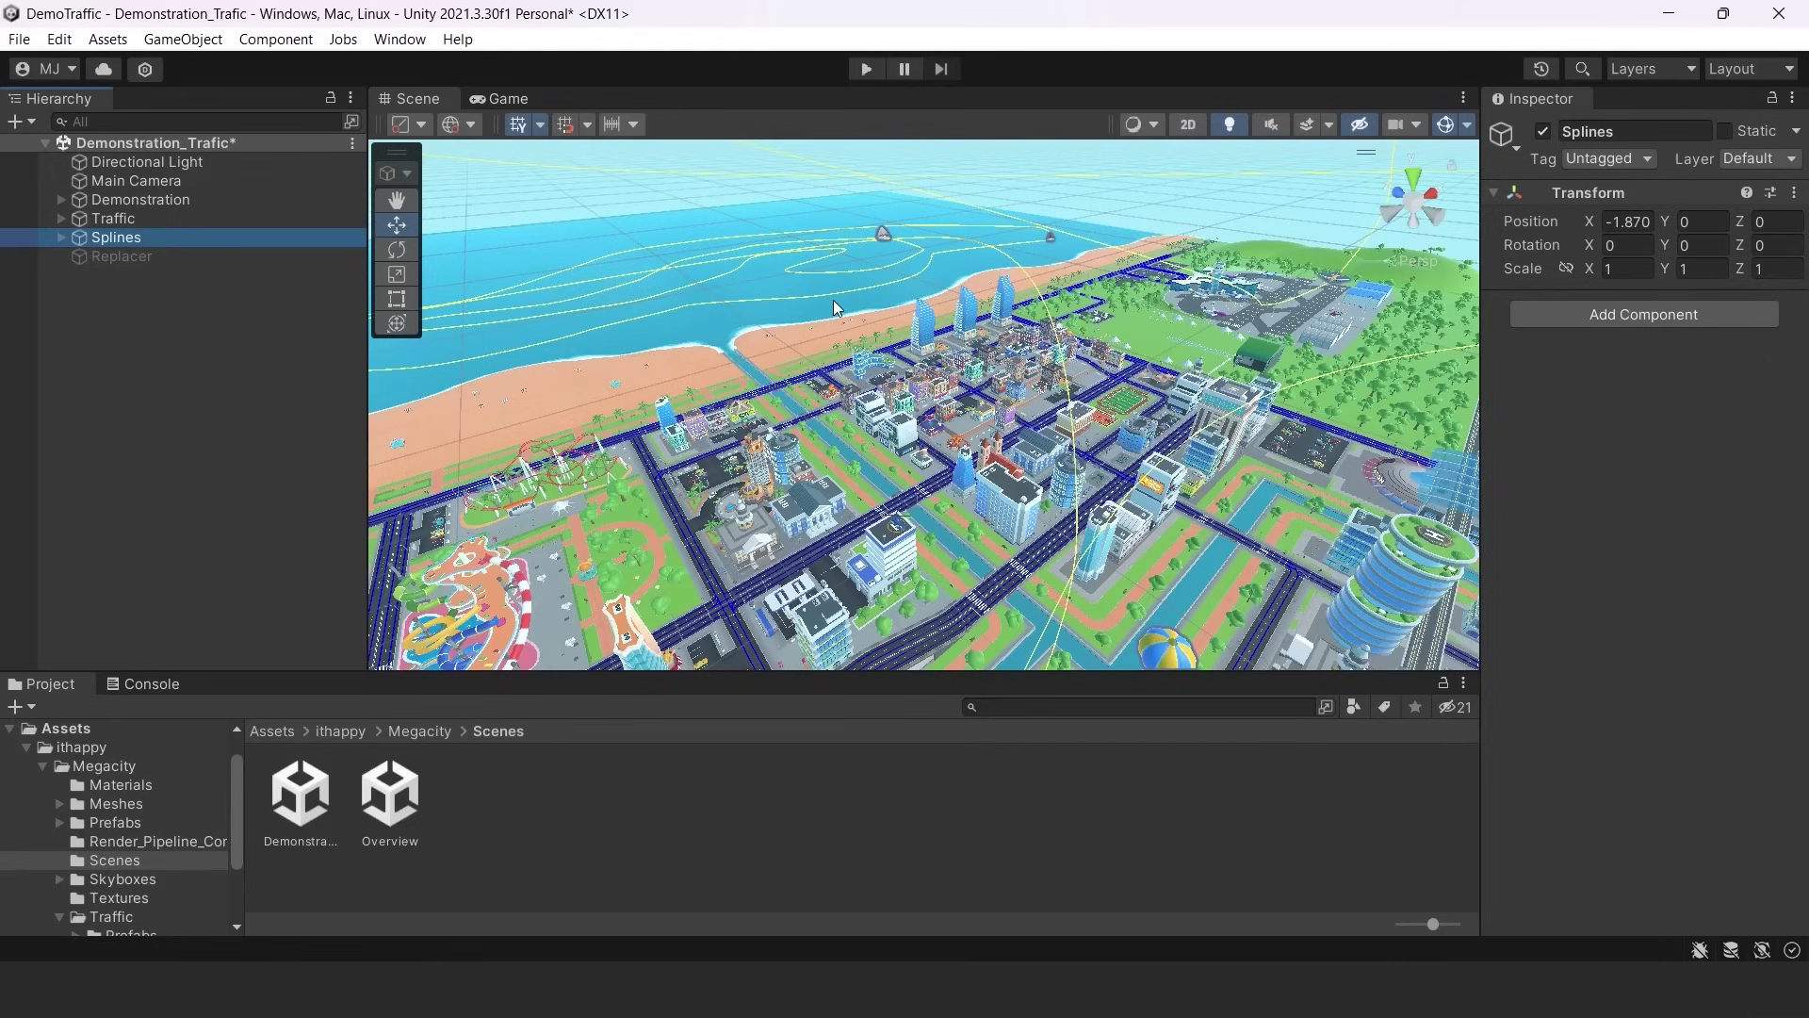
pyautogui.moveTo(833, 299); pyautogui.dragTo(1084, 282, button='right')
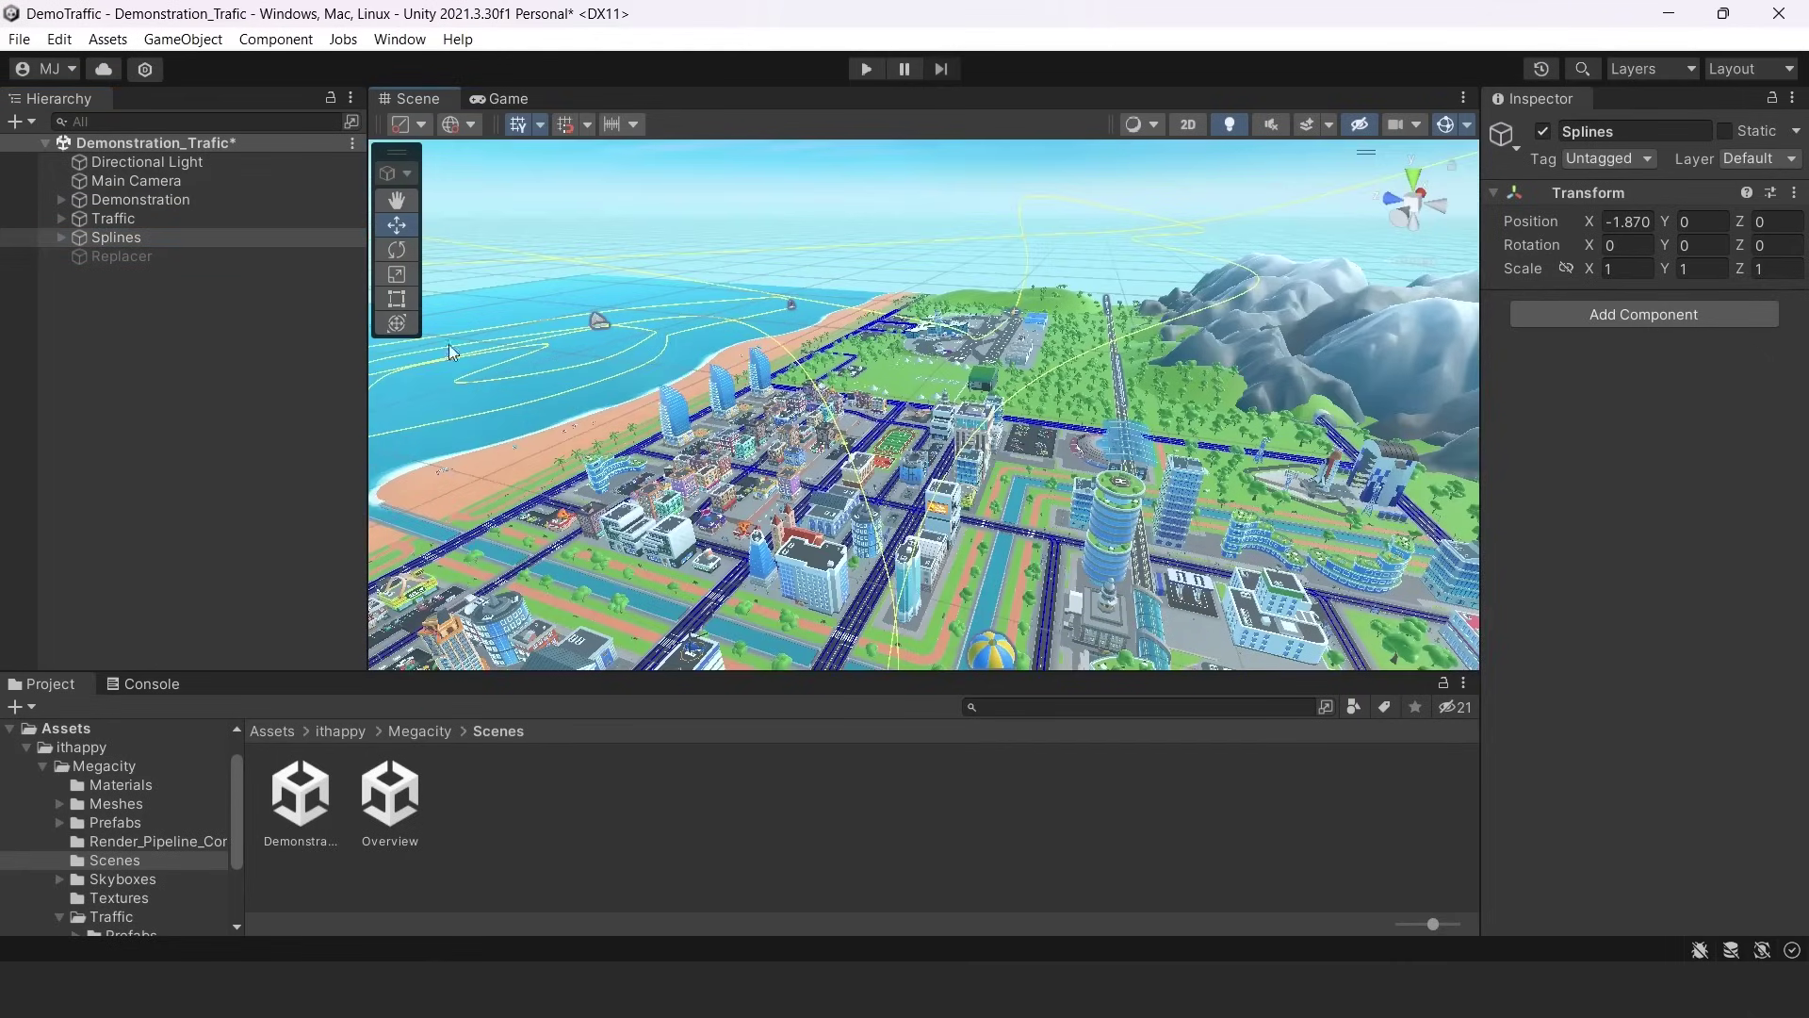
pyautogui.click(1547, 127)
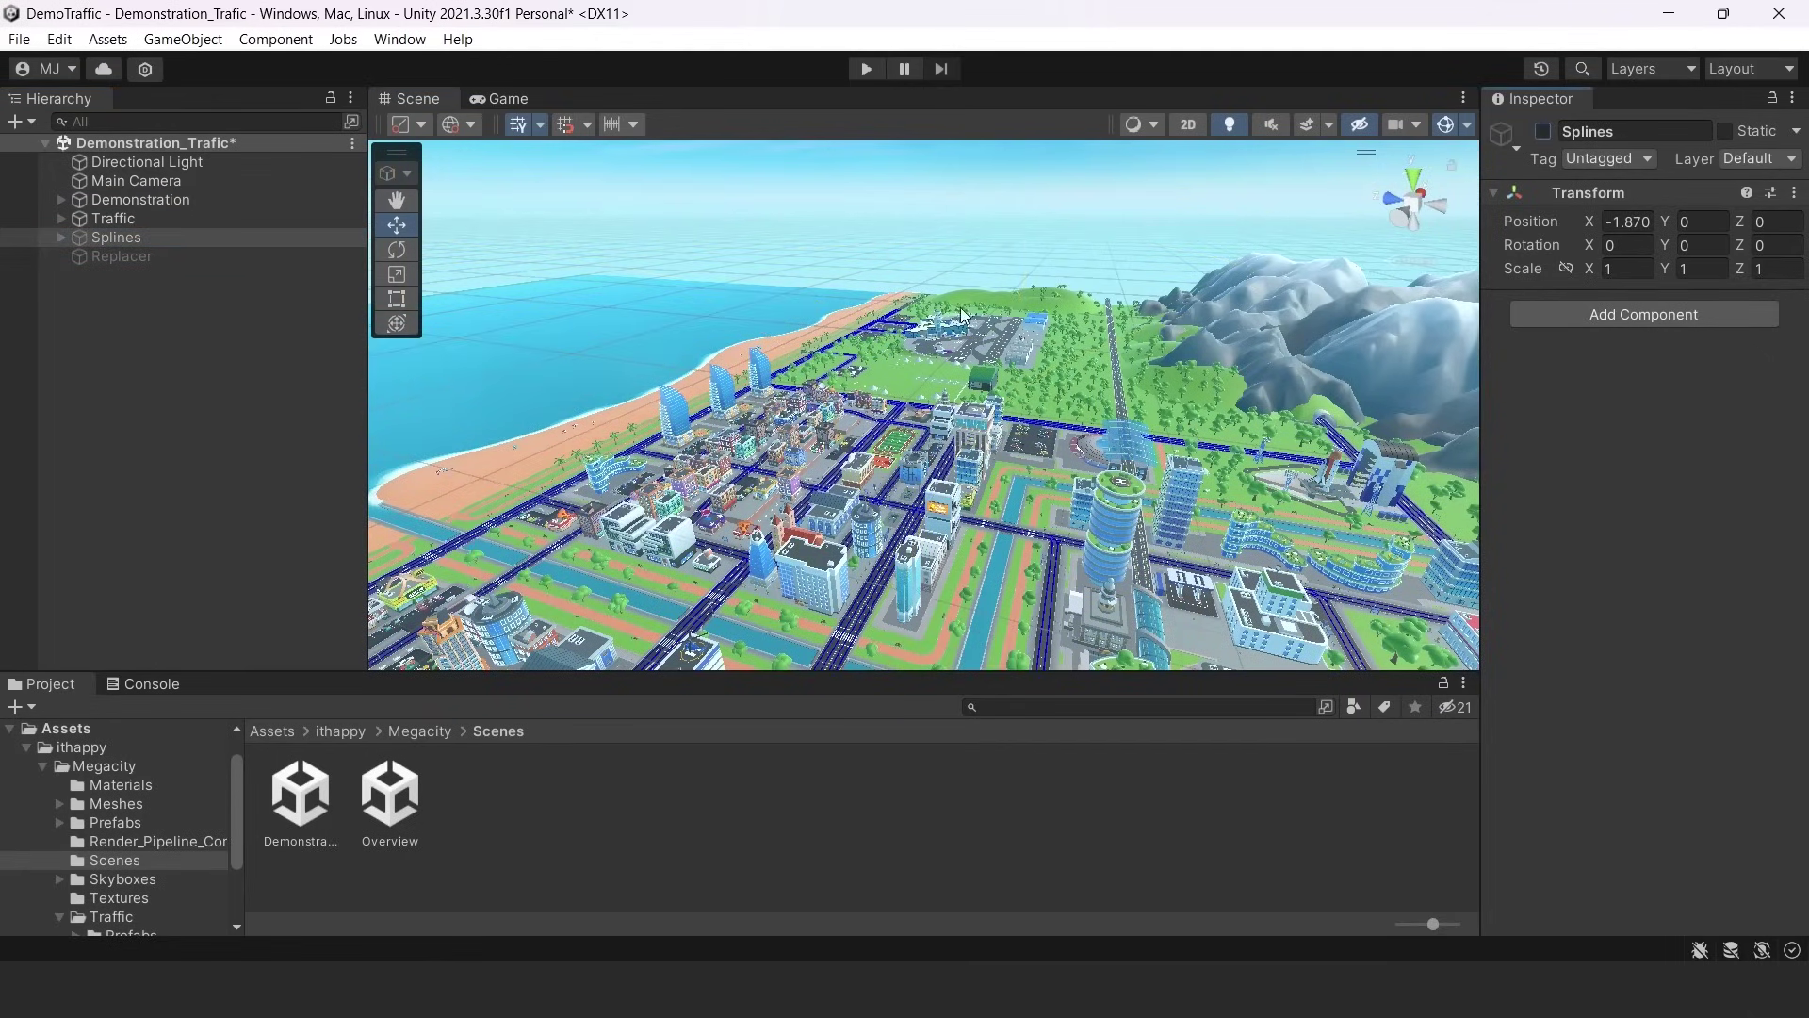
pyautogui.scroll(-3, 829, 270)
pyautogui.click(1087, 312)
pyautogui.moveTo(1087, 312); pyautogui.dragTo(1366, 301, button='right')
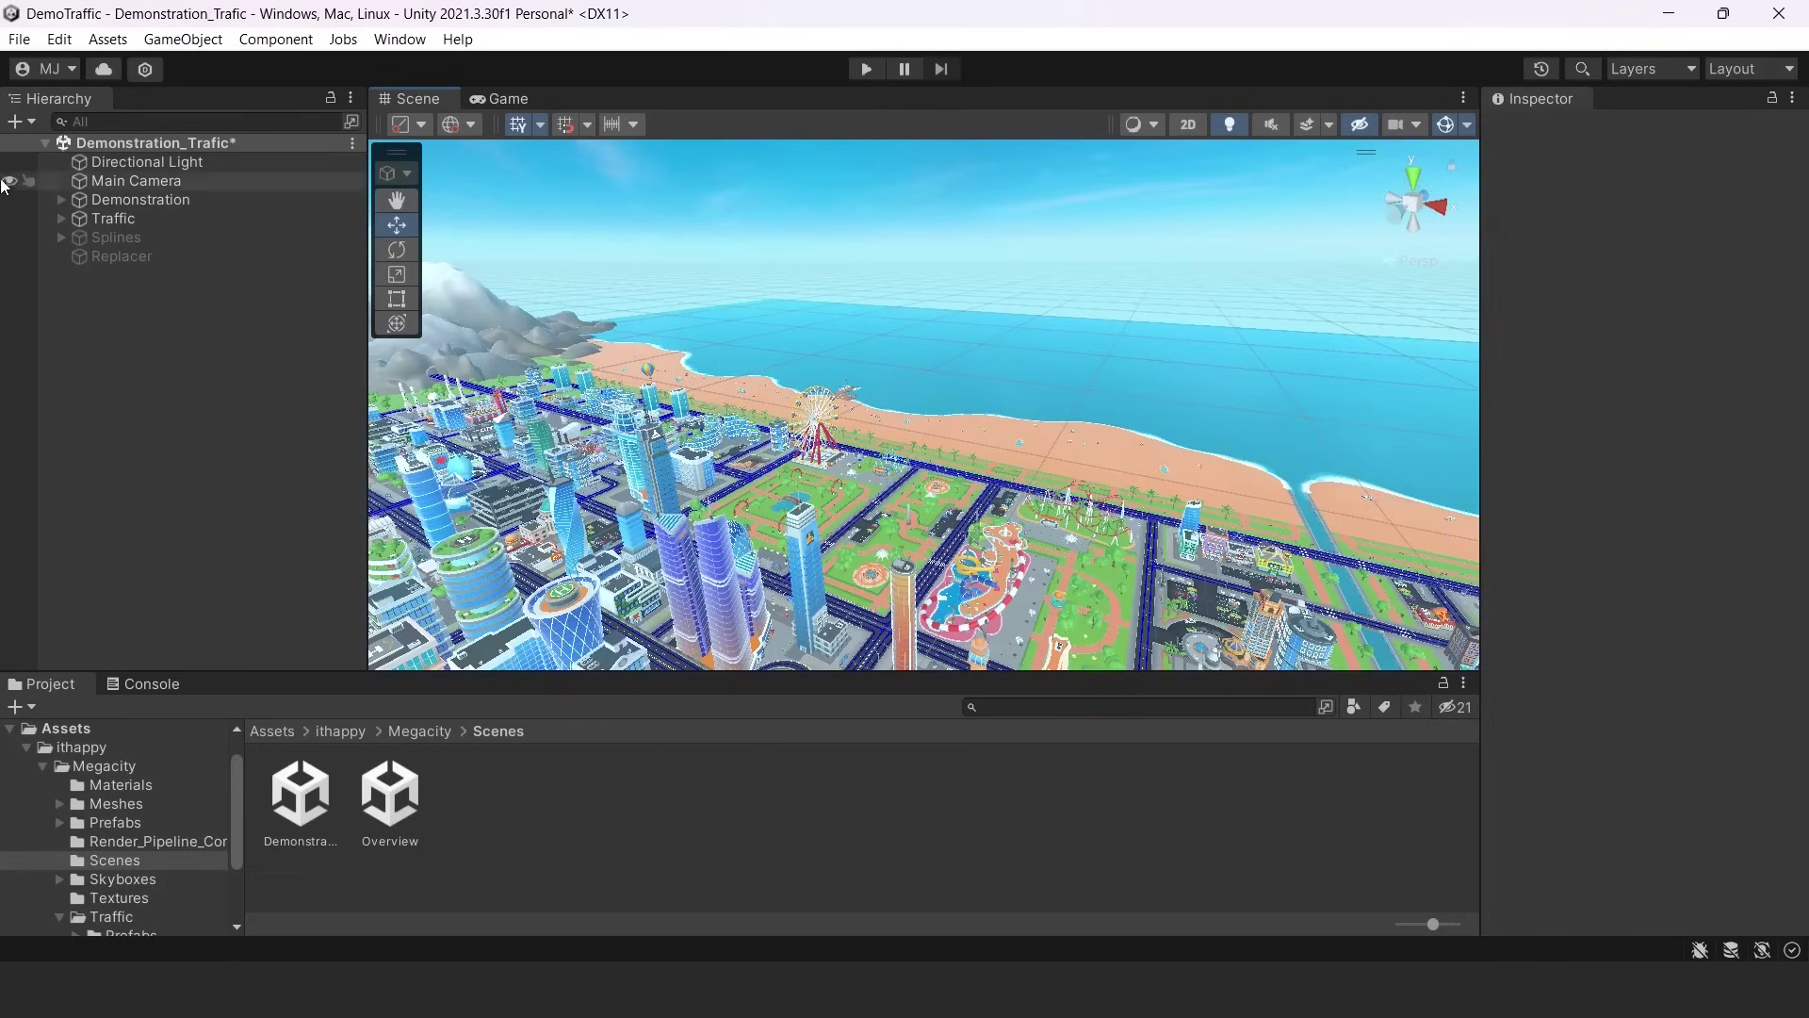
pyautogui.click(113, 218)
pyautogui.click(269, 199)
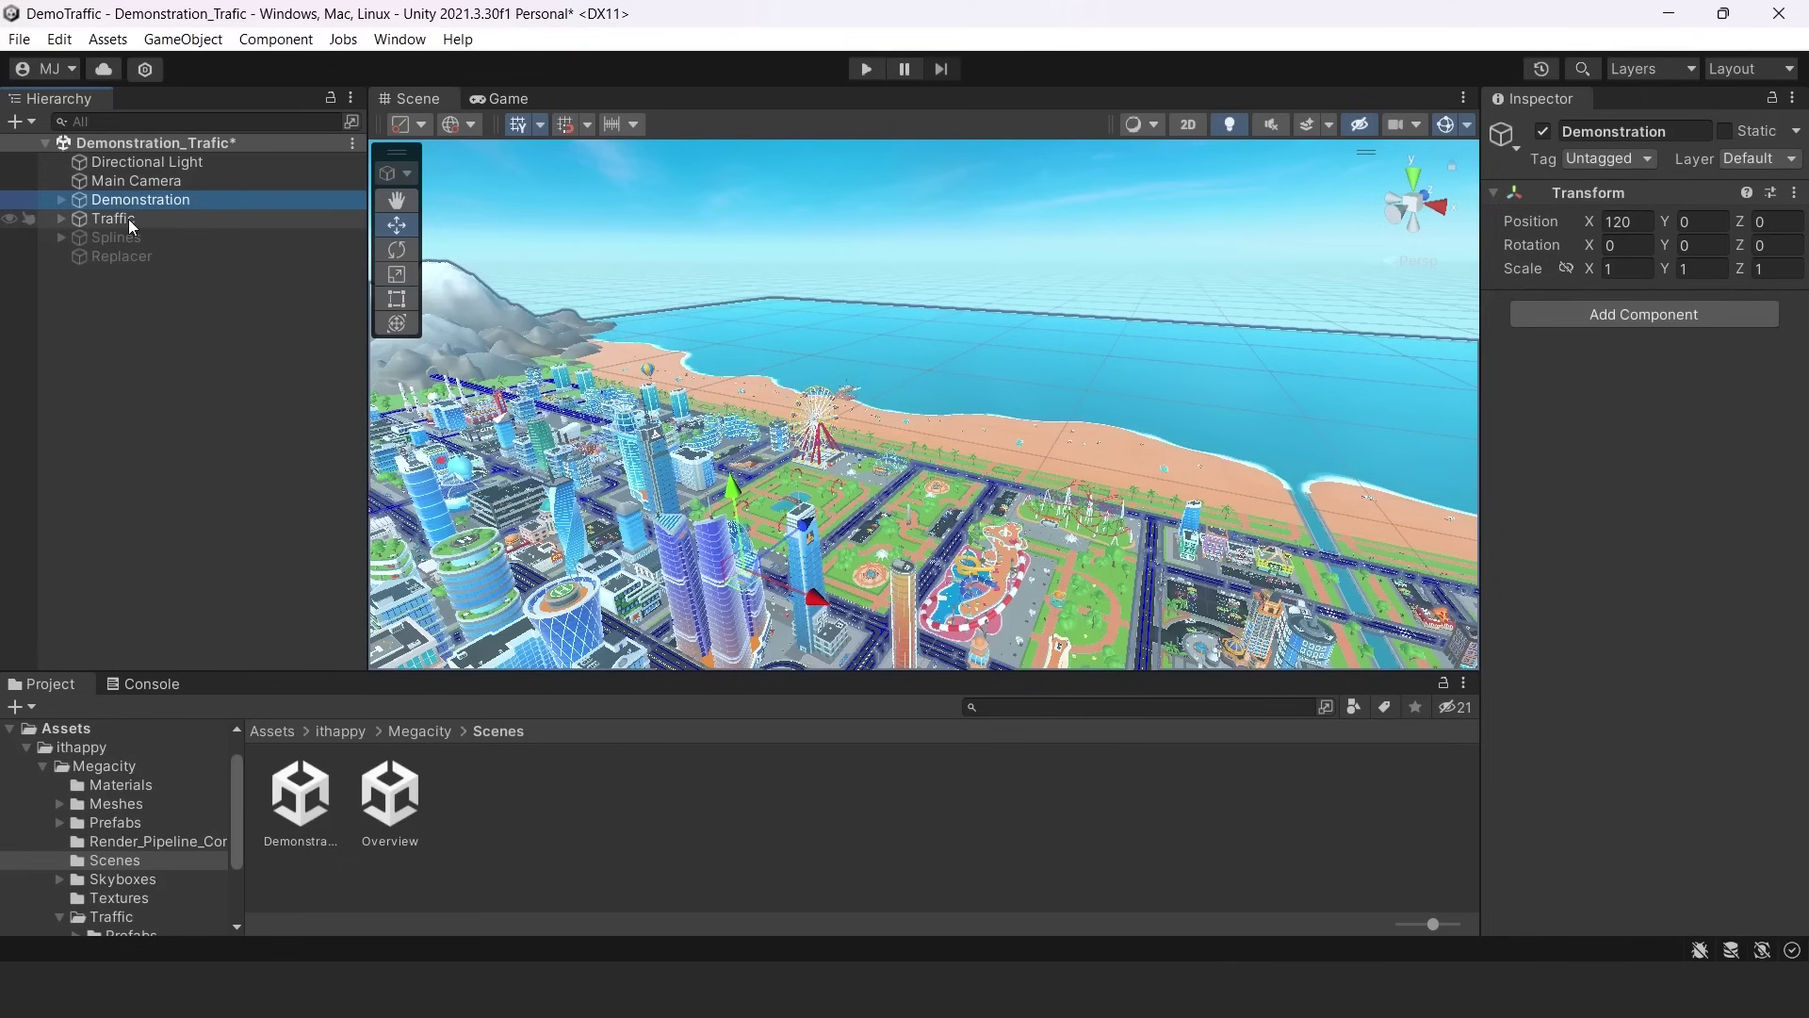
# Expand Traffic and its Road object in the Hierarchy to list the road pieces.
pyautogui.click(113, 218)
pyautogui.moveTo(1074, 295); pyautogui.dragTo(1145, 433, button='right')
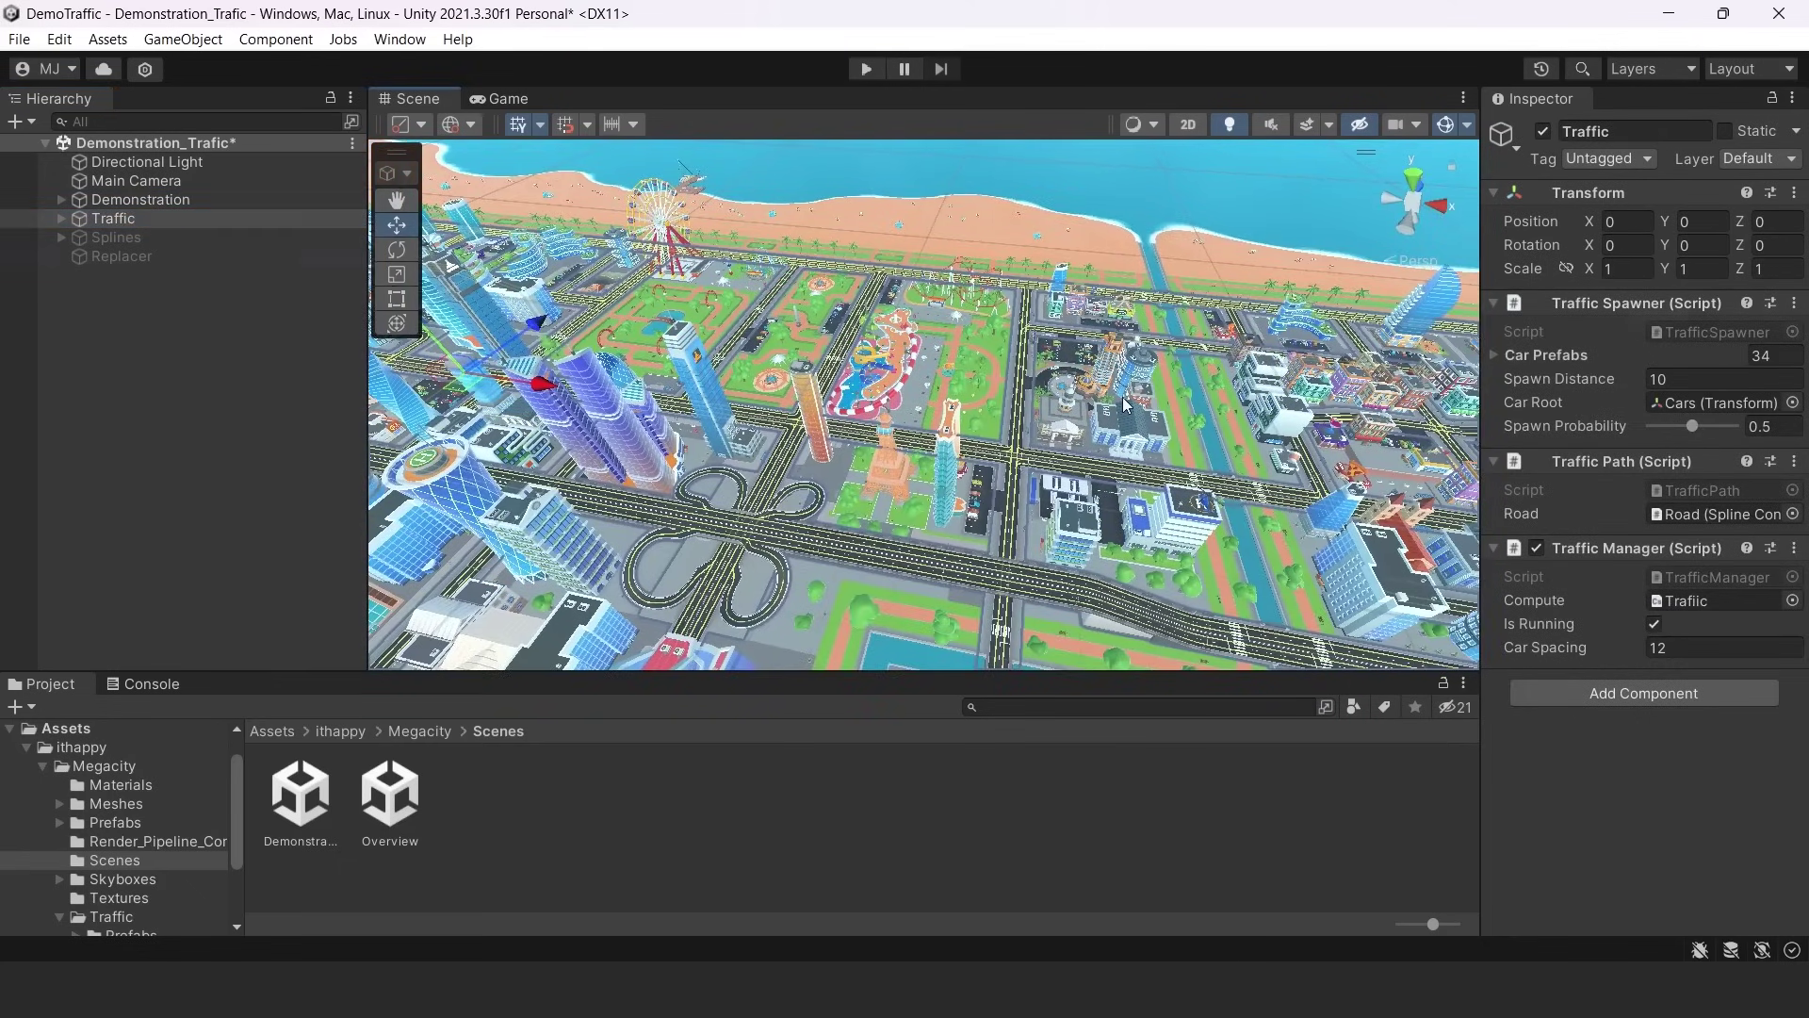
pyautogui.click(61, 218)
pyautogui.click(144, 261)
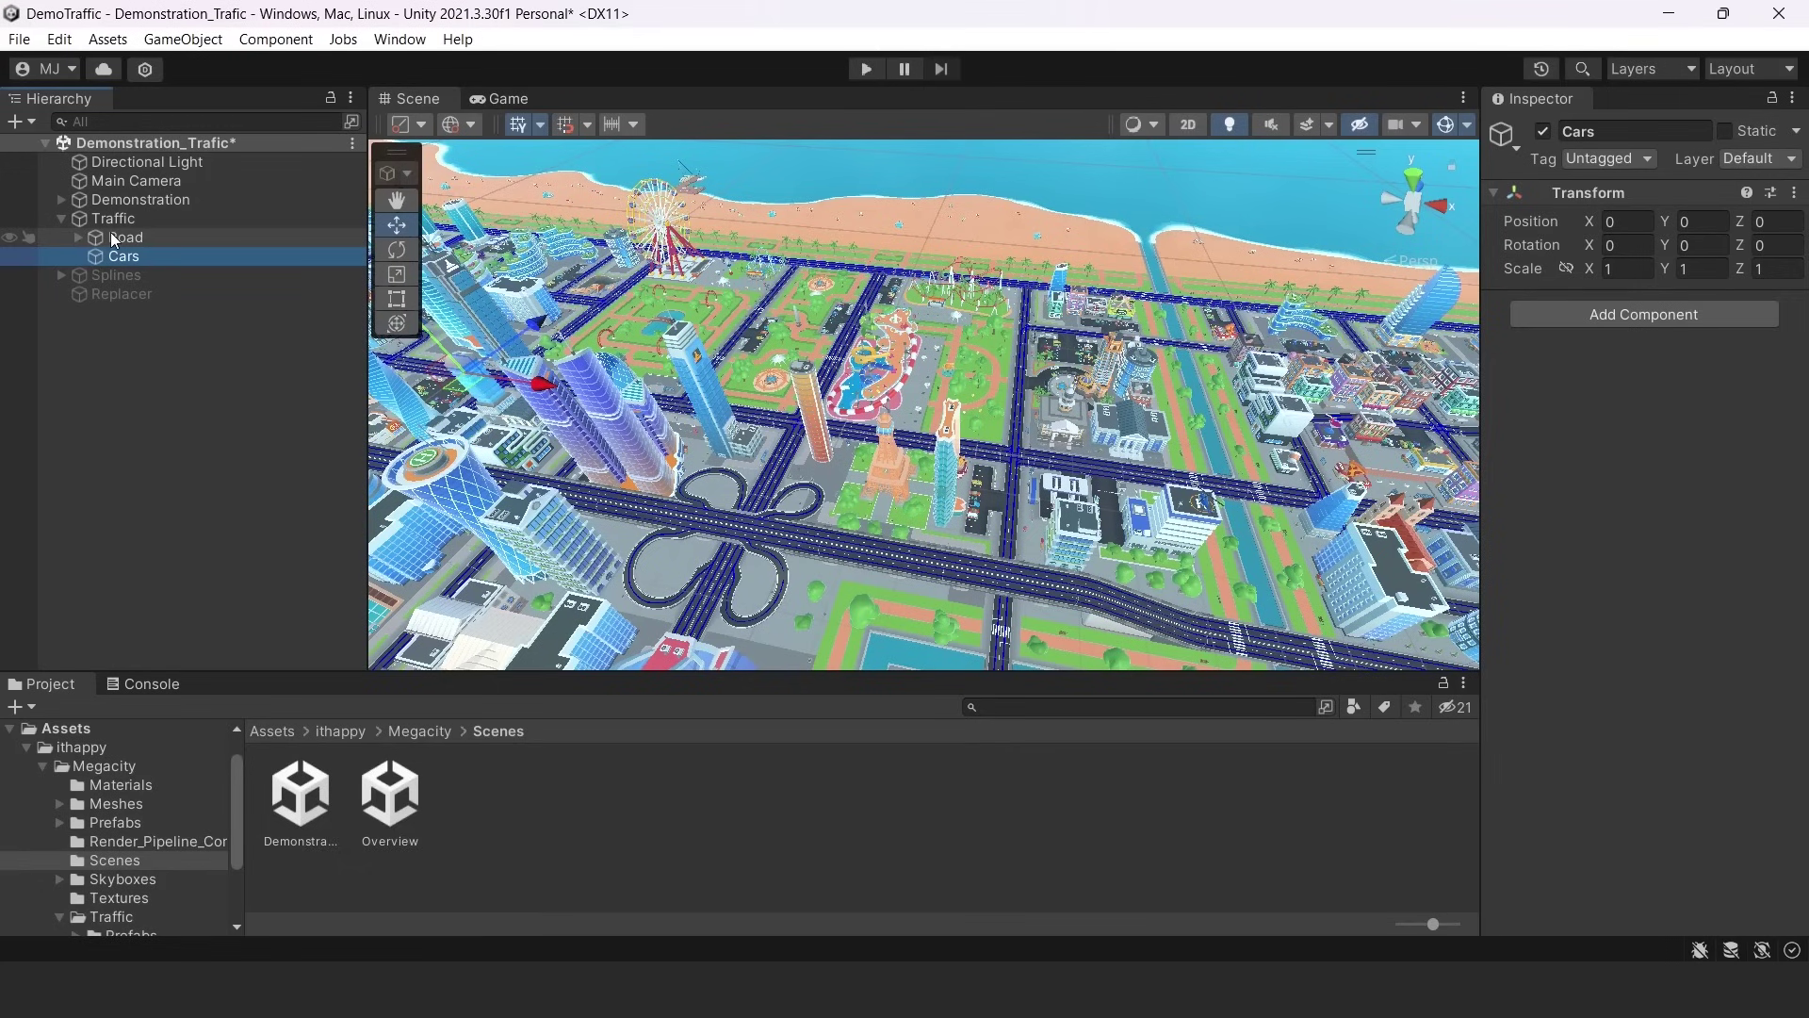
pyautogui.click(130, 236)
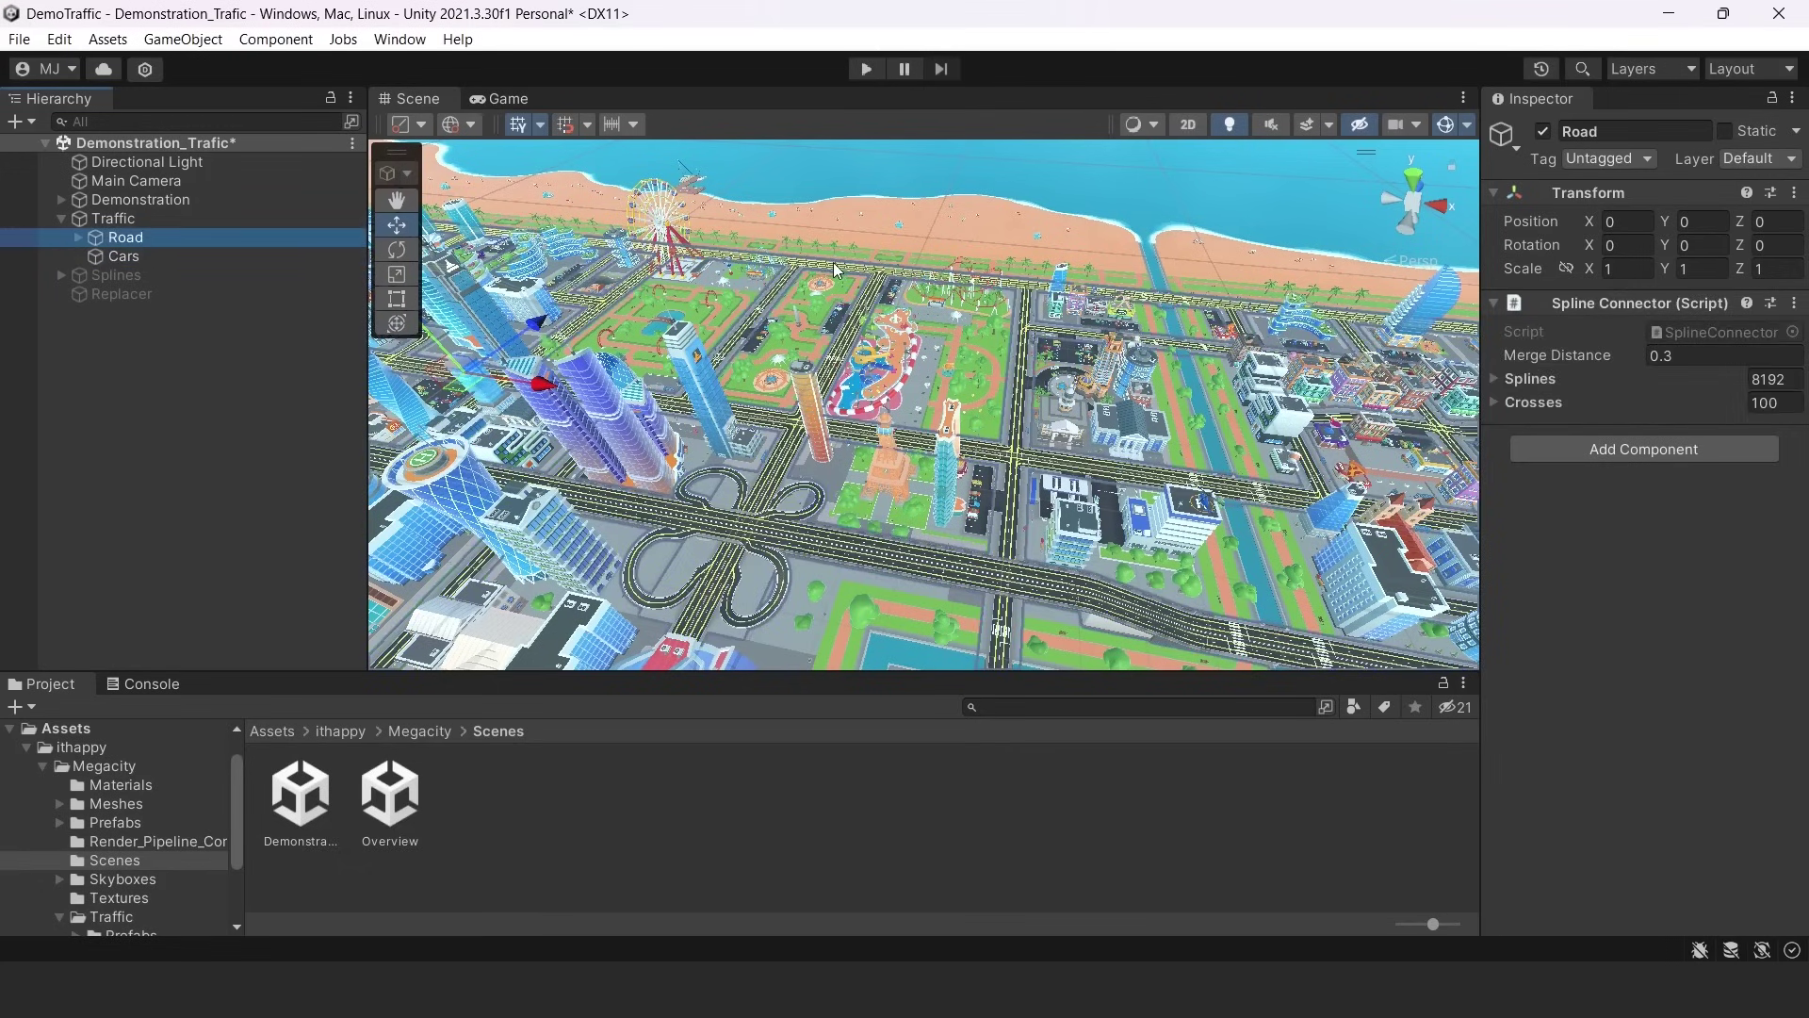
pyautogui.press('Right')
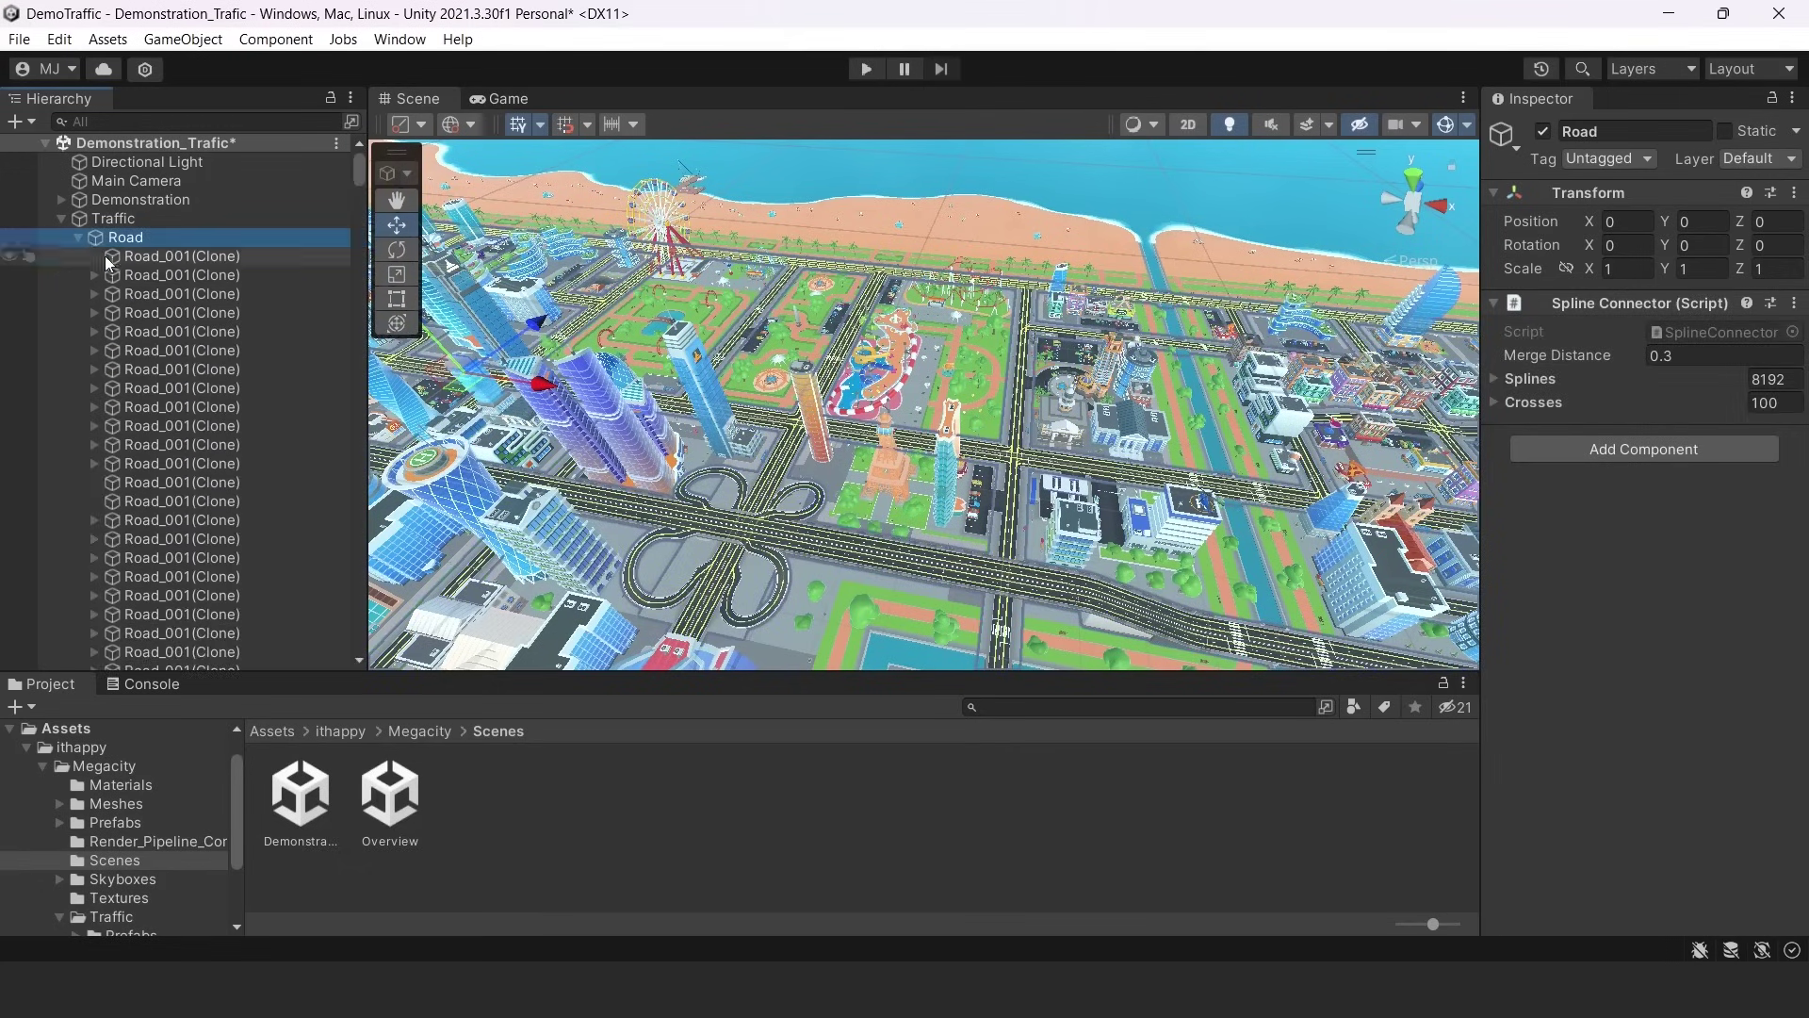
# Frame a Road_001(Clone) piece in the Scene view and return to the Megacity folder.
pyautogui.click(168, 275)
pyautogui.doubleClick(187, 313)
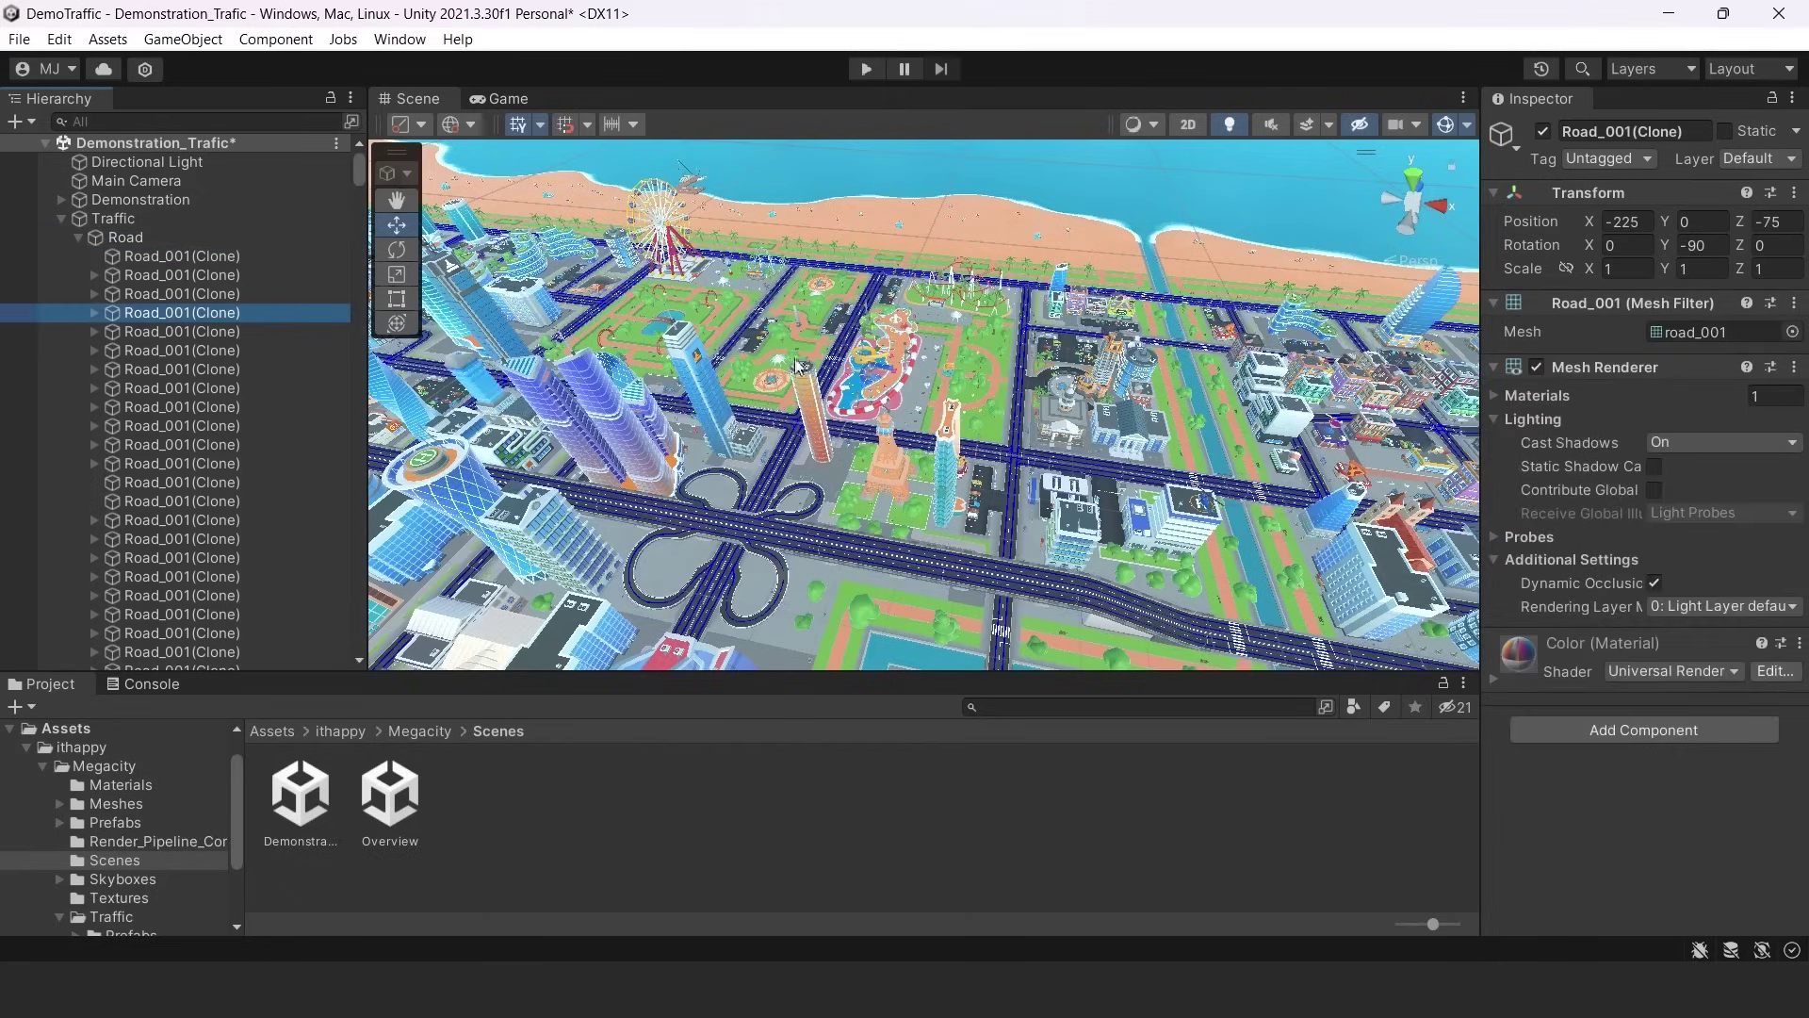
pyautogui.scroll(-2, 211, 473)
pyautogui.scroll(-5, 211, 473)
pyautogui.click(419, 731)
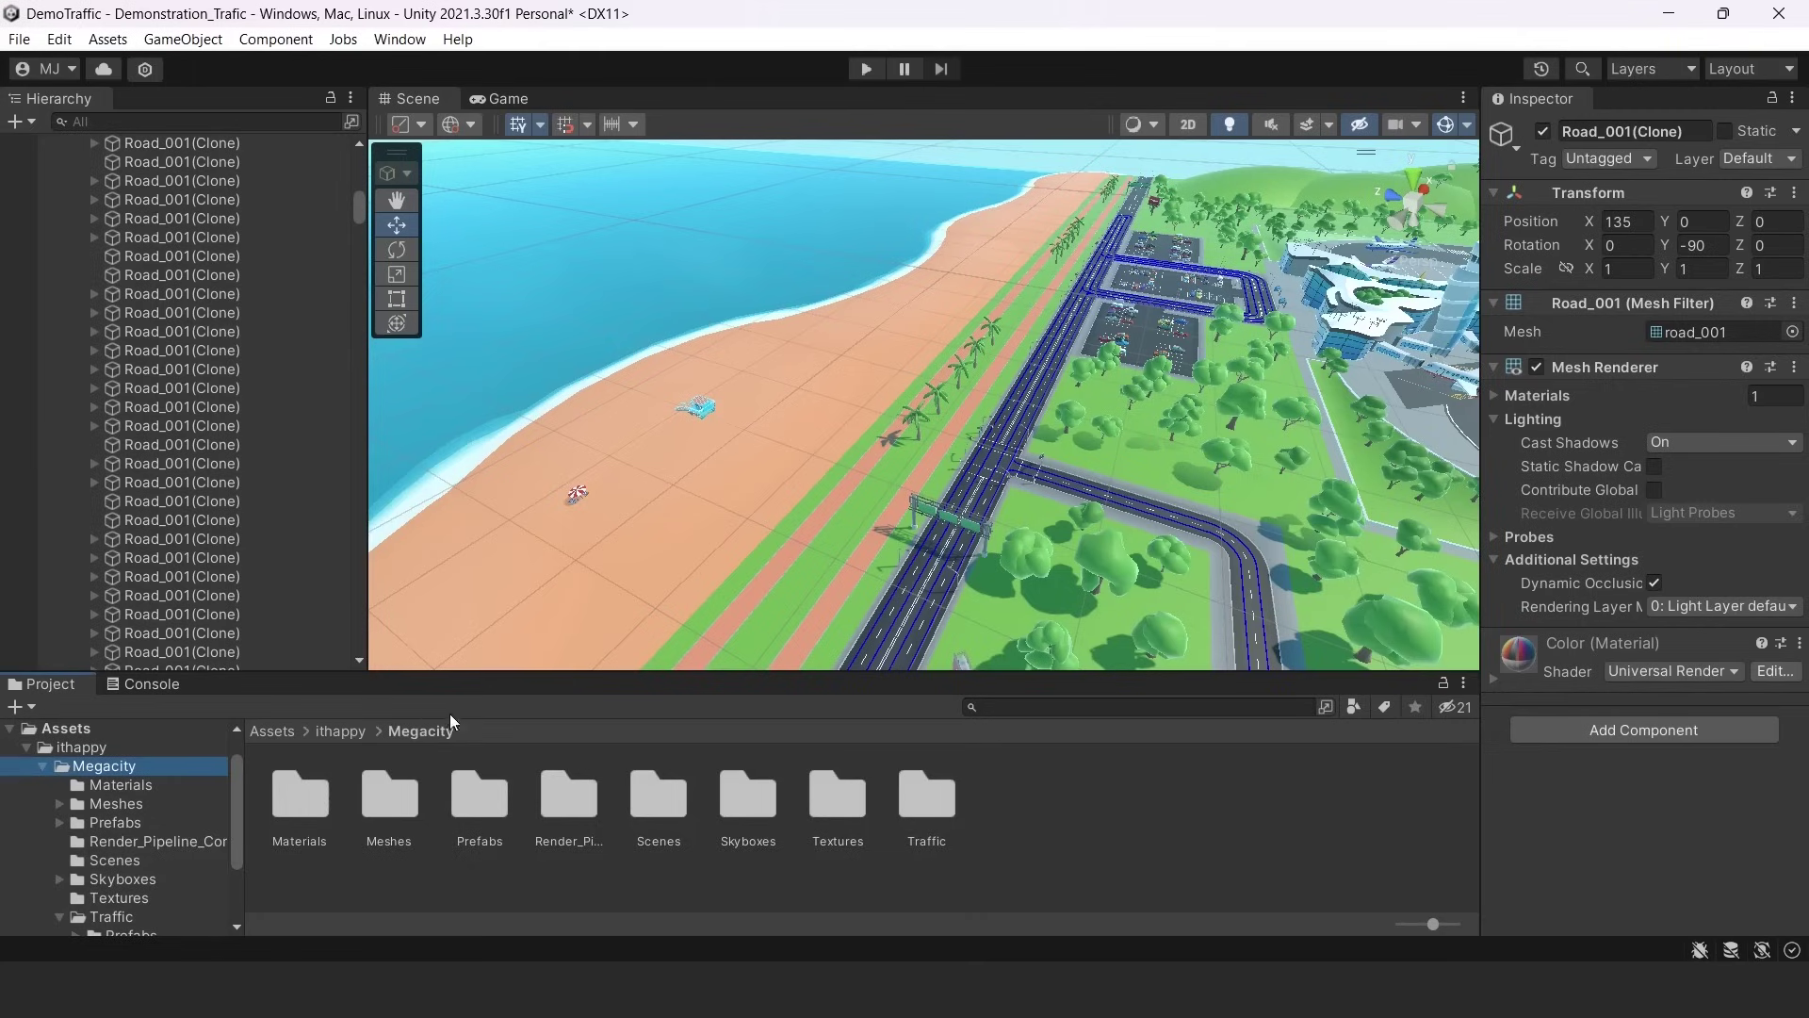
# Open Traffic/Prefabs/Roads and look over the Road_001 through Road_007 prefabs.
pyautogui.doubleClick(924, 805)
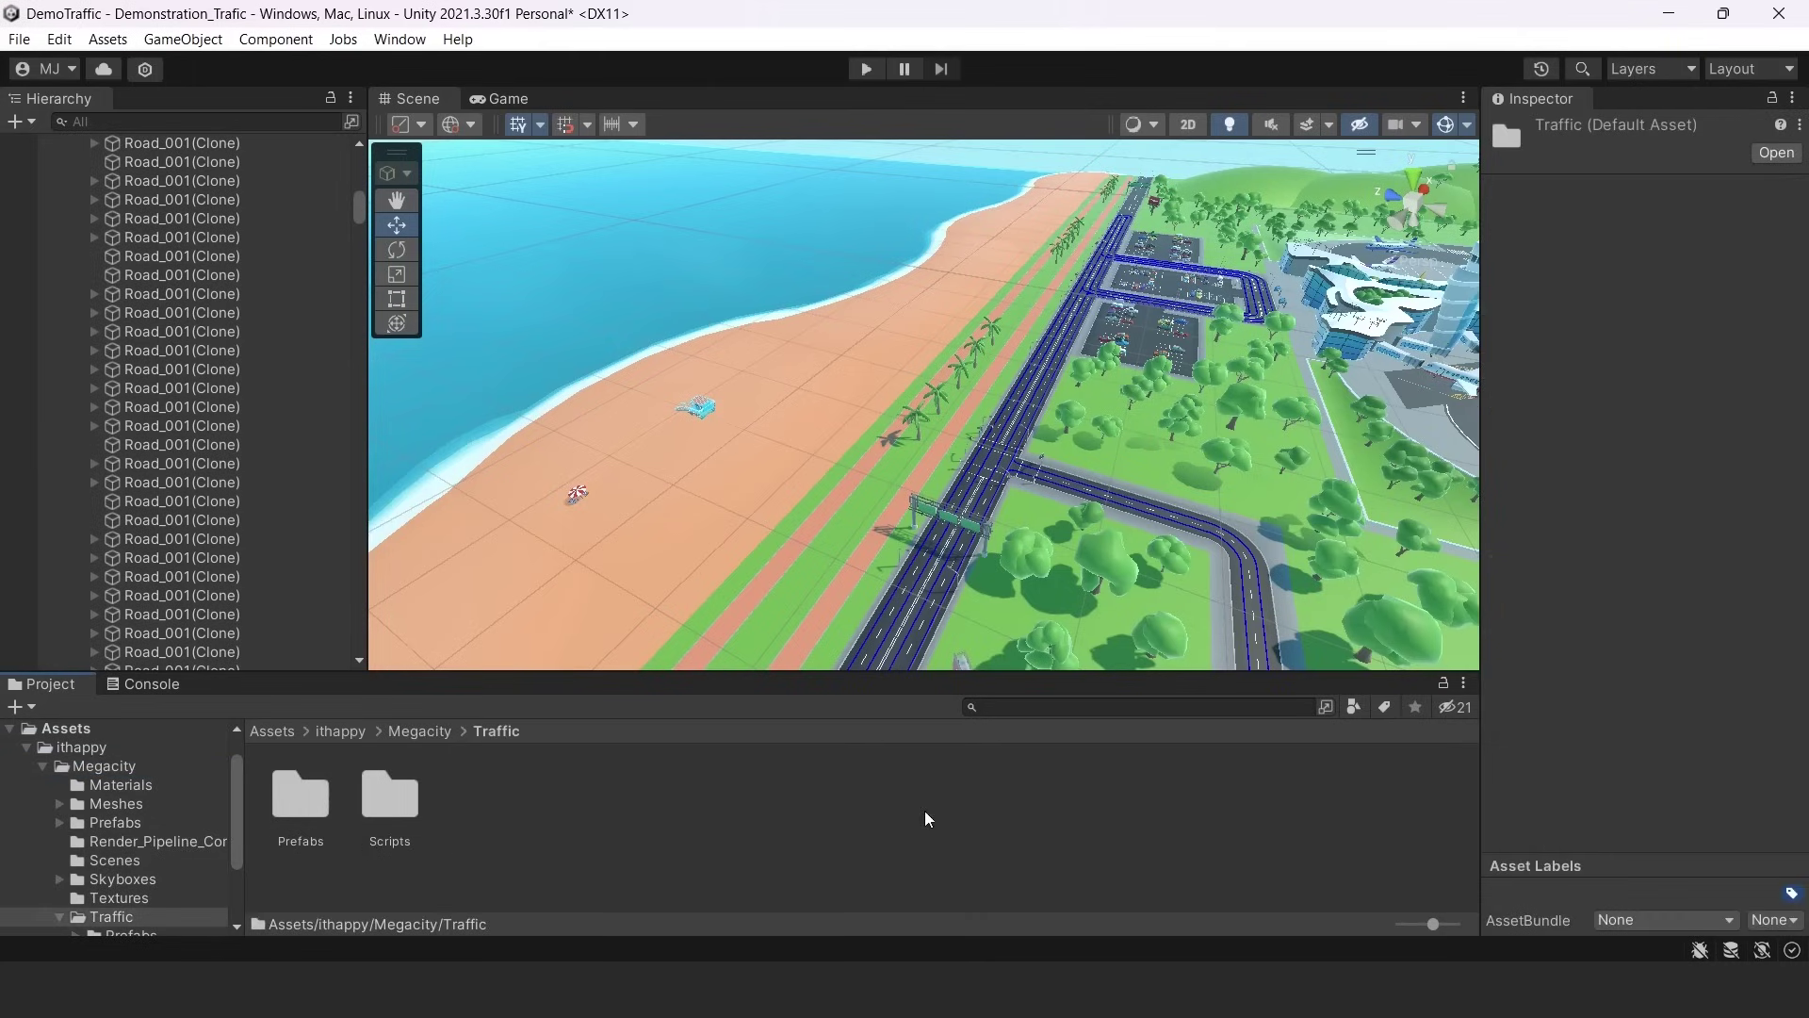
pyautogui.doubleClick(303, 794)
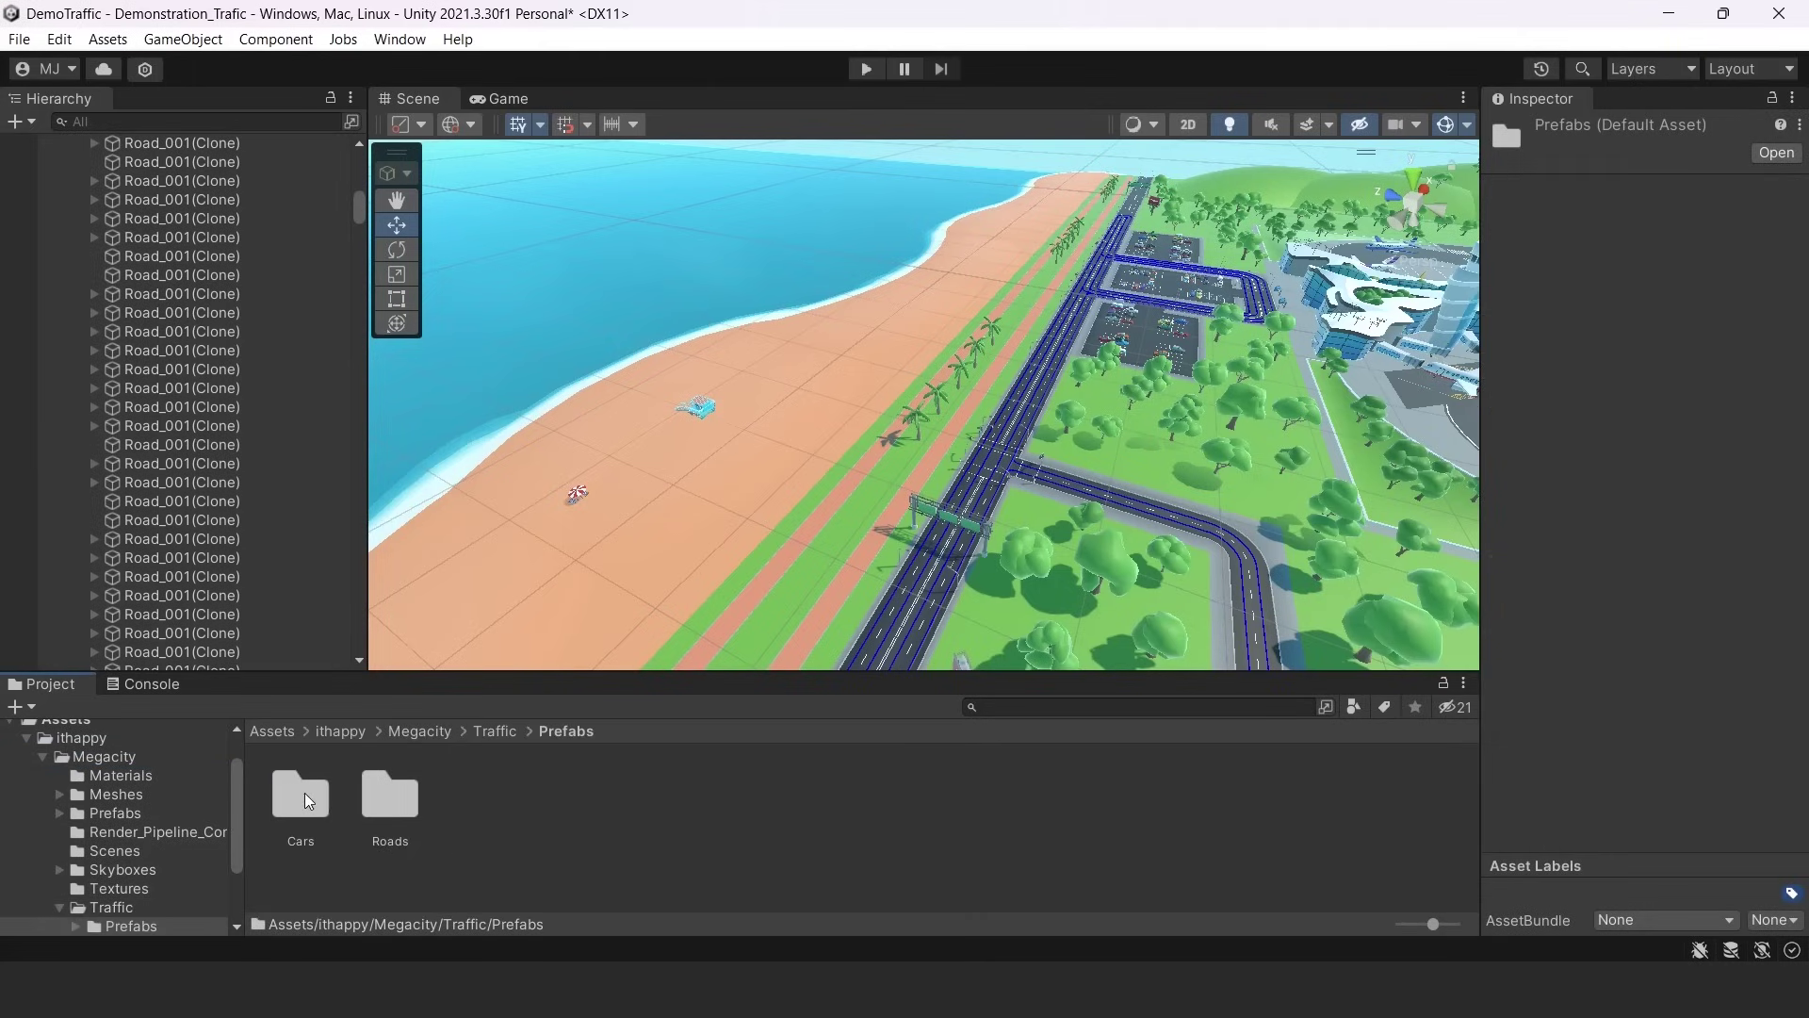
pyautogui.doubleClick(390, 801)
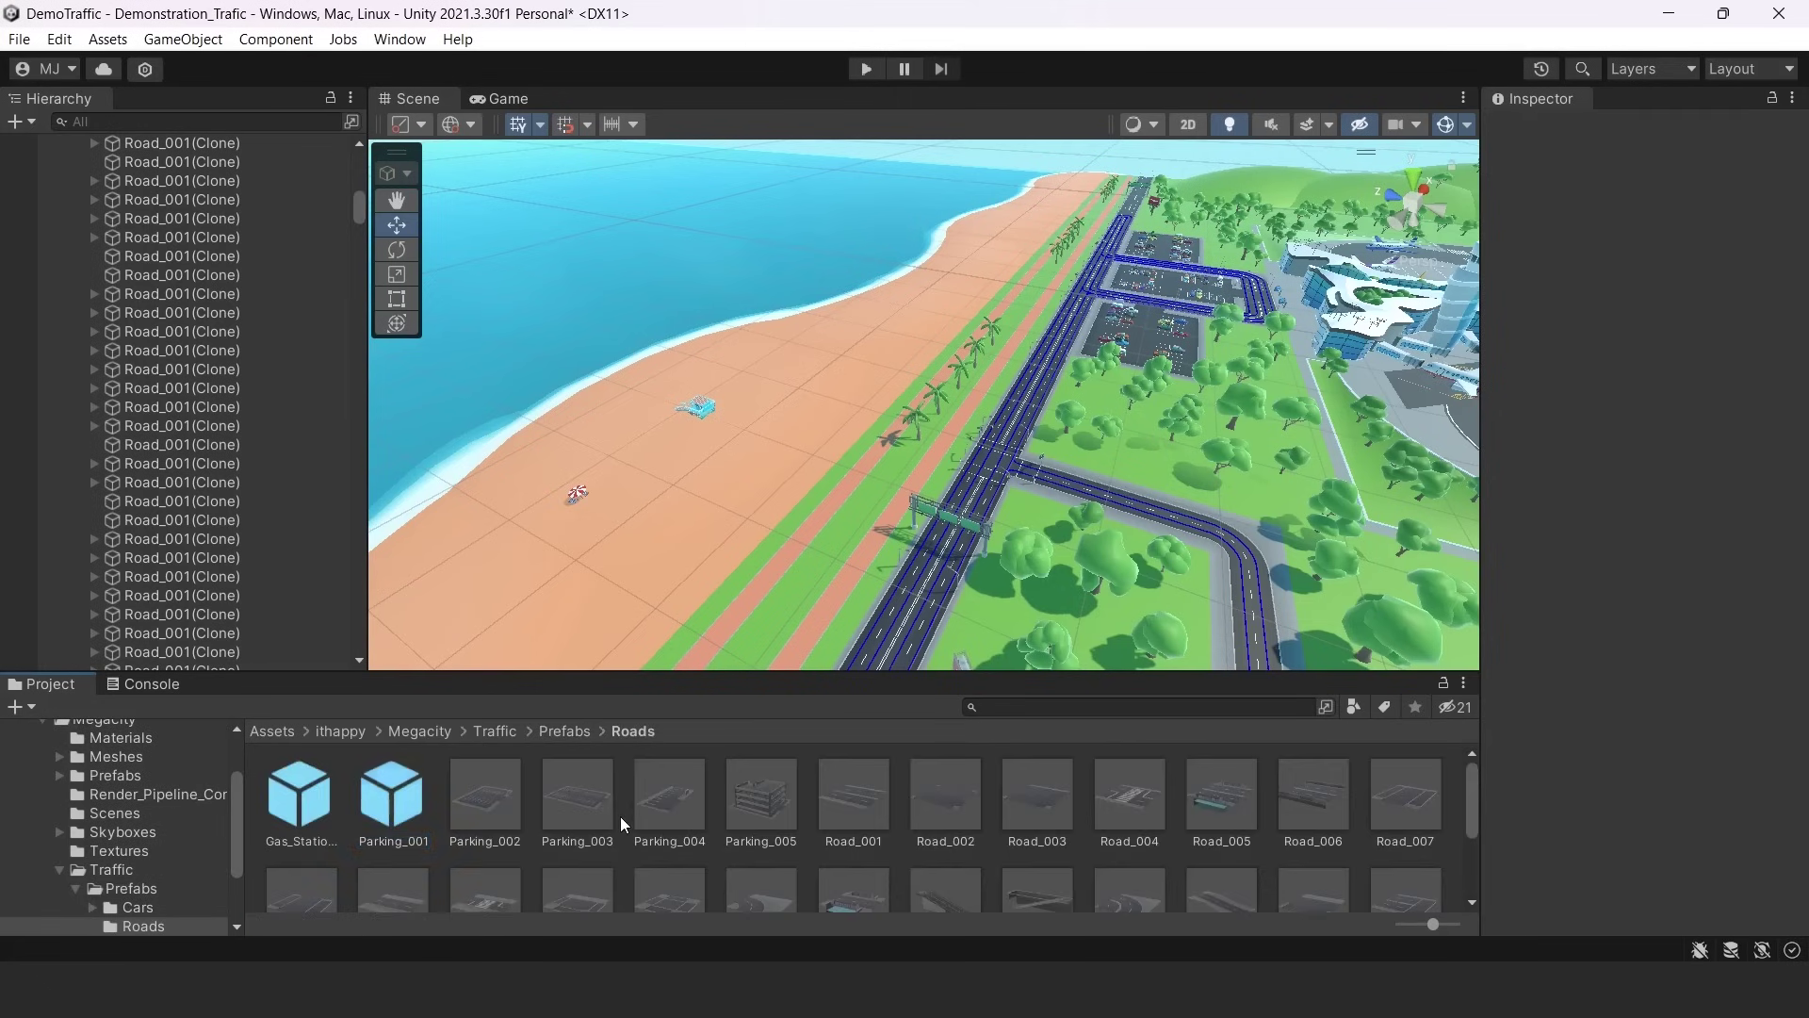
pyautogui.click(829, 777)
pyautogui.click(1037, 791)
pyautogui.click(1222, 791)
pyautogui.click(1302, 774)
pyautogui.click(1390, 787)
# Inspect the Tram_Rail, Road_Junction_001, Road_019 and Road_006 prefabs.
pyautogui.scroll(-3, 999, 848)
pyautogui.click(853, 836)
pyautogui.click(758, 844)
pyautogui.press('Left')
pyautogui.scroll(3, 1258, 828)
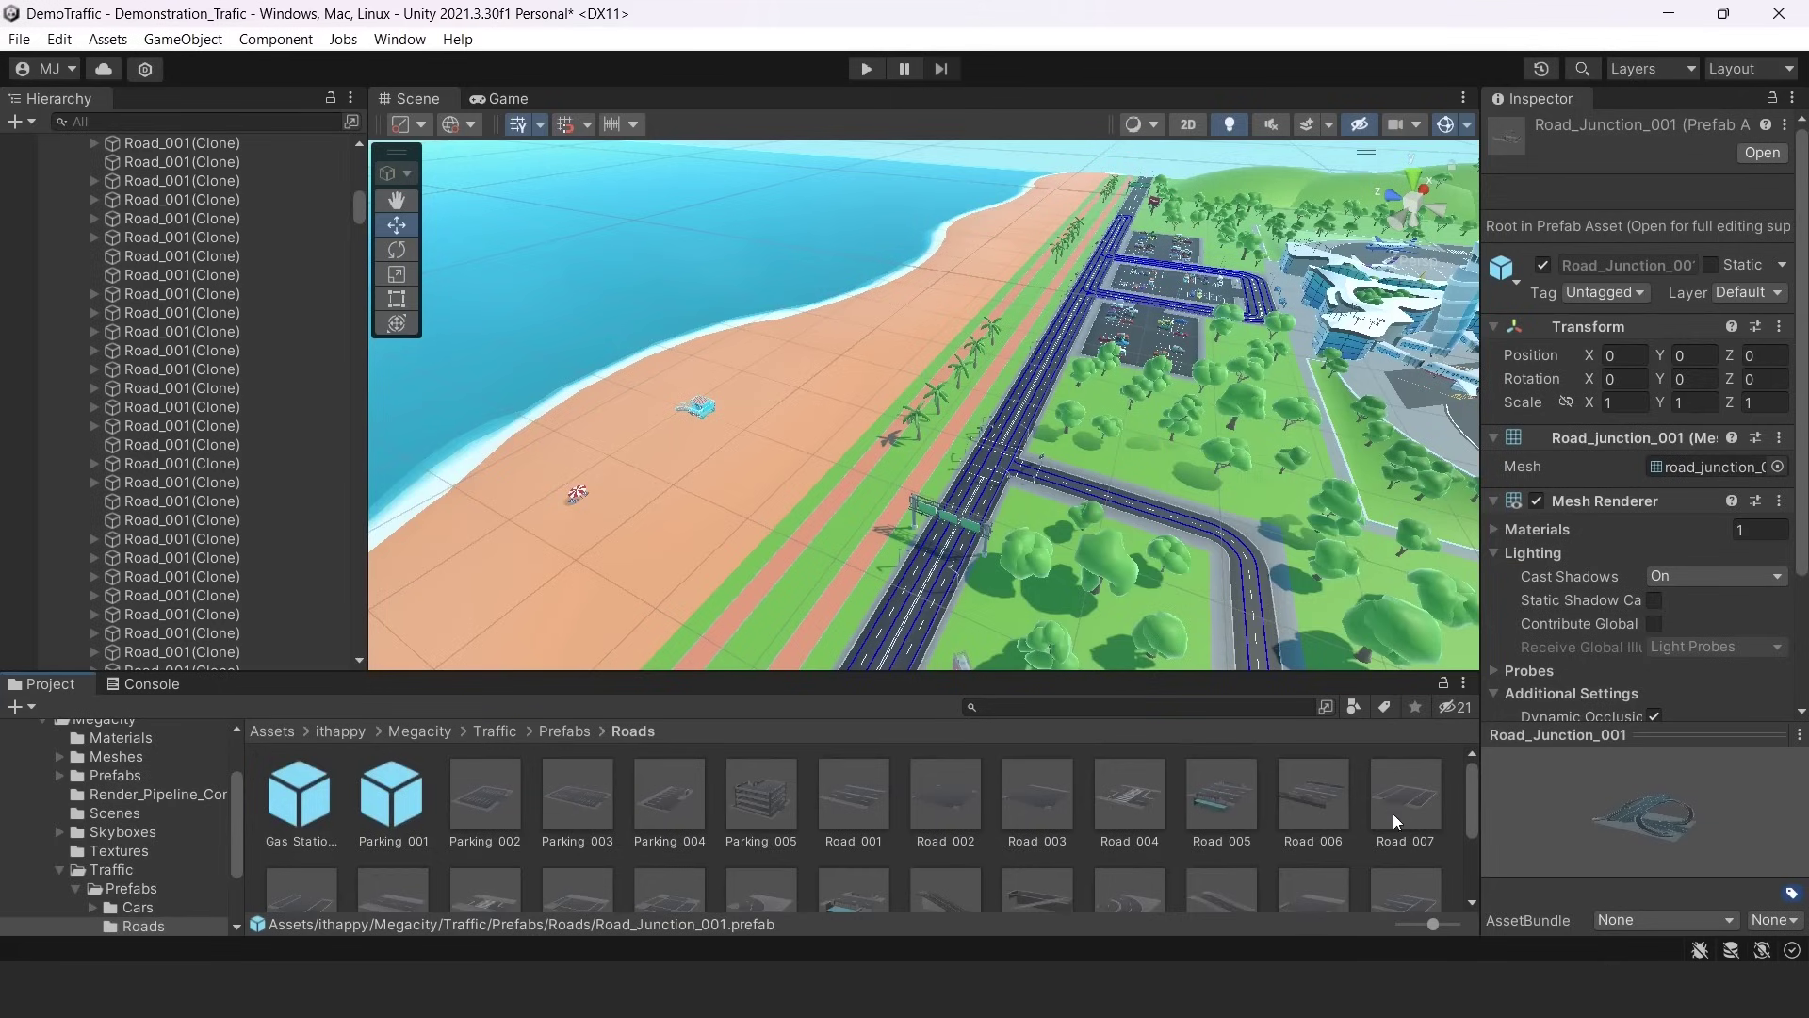
pyautogui.scroll(-1, 1393, 814)
pyautogui.click(1321, 833)
pyautogui.scroll(1, 1321, 854)
pyautogui.click(1285, 791)
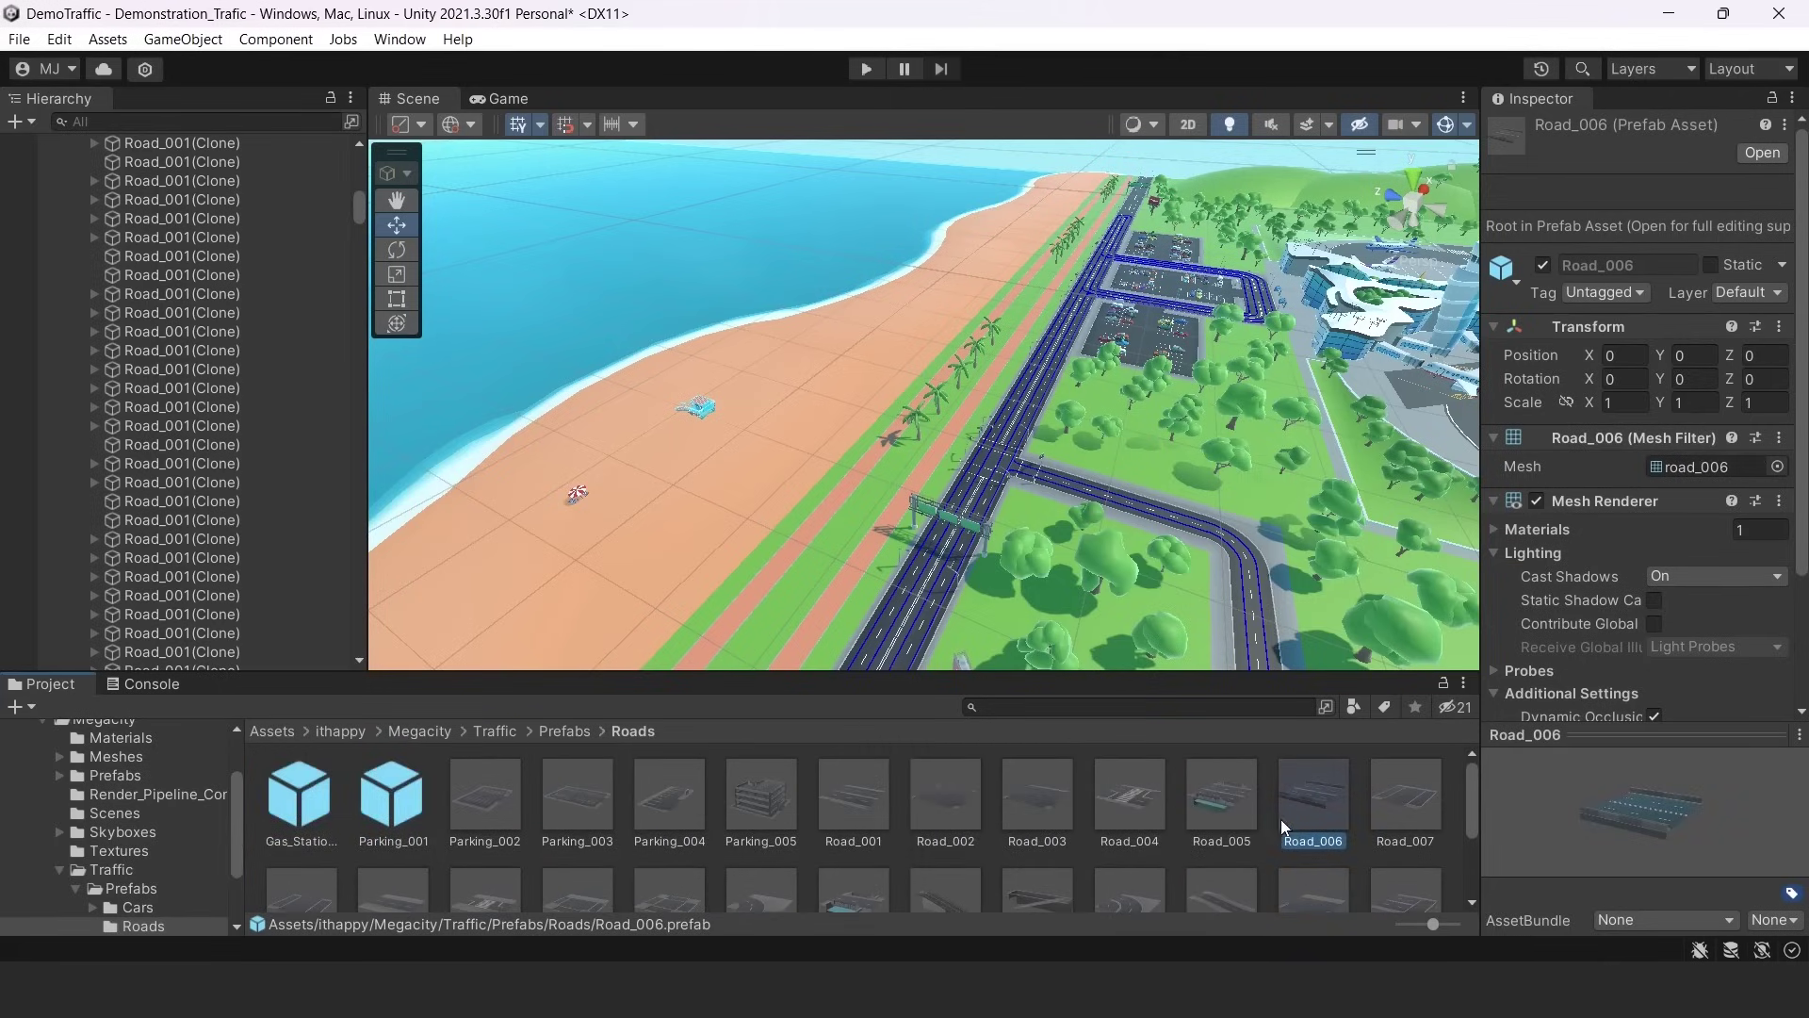
# Place a trial Road_006 piece on the beach, duplicate it, then delete both pieces.
pyautogui.moveTo(1316, 800); pyautogui.dragTo(744, 421)
pyautogui.hotkey('ctrl', 'd')
pyautogui.press('Delete')
pyautogui.click(770, 380)
pyautogui.press('Delete')
pyautogui.scroll(15, 151, 497)
# Collapse the road pieces under Road and view its Spline Connector, leaving Merge Distance unchanged.
pyautogui.click(91, 238)
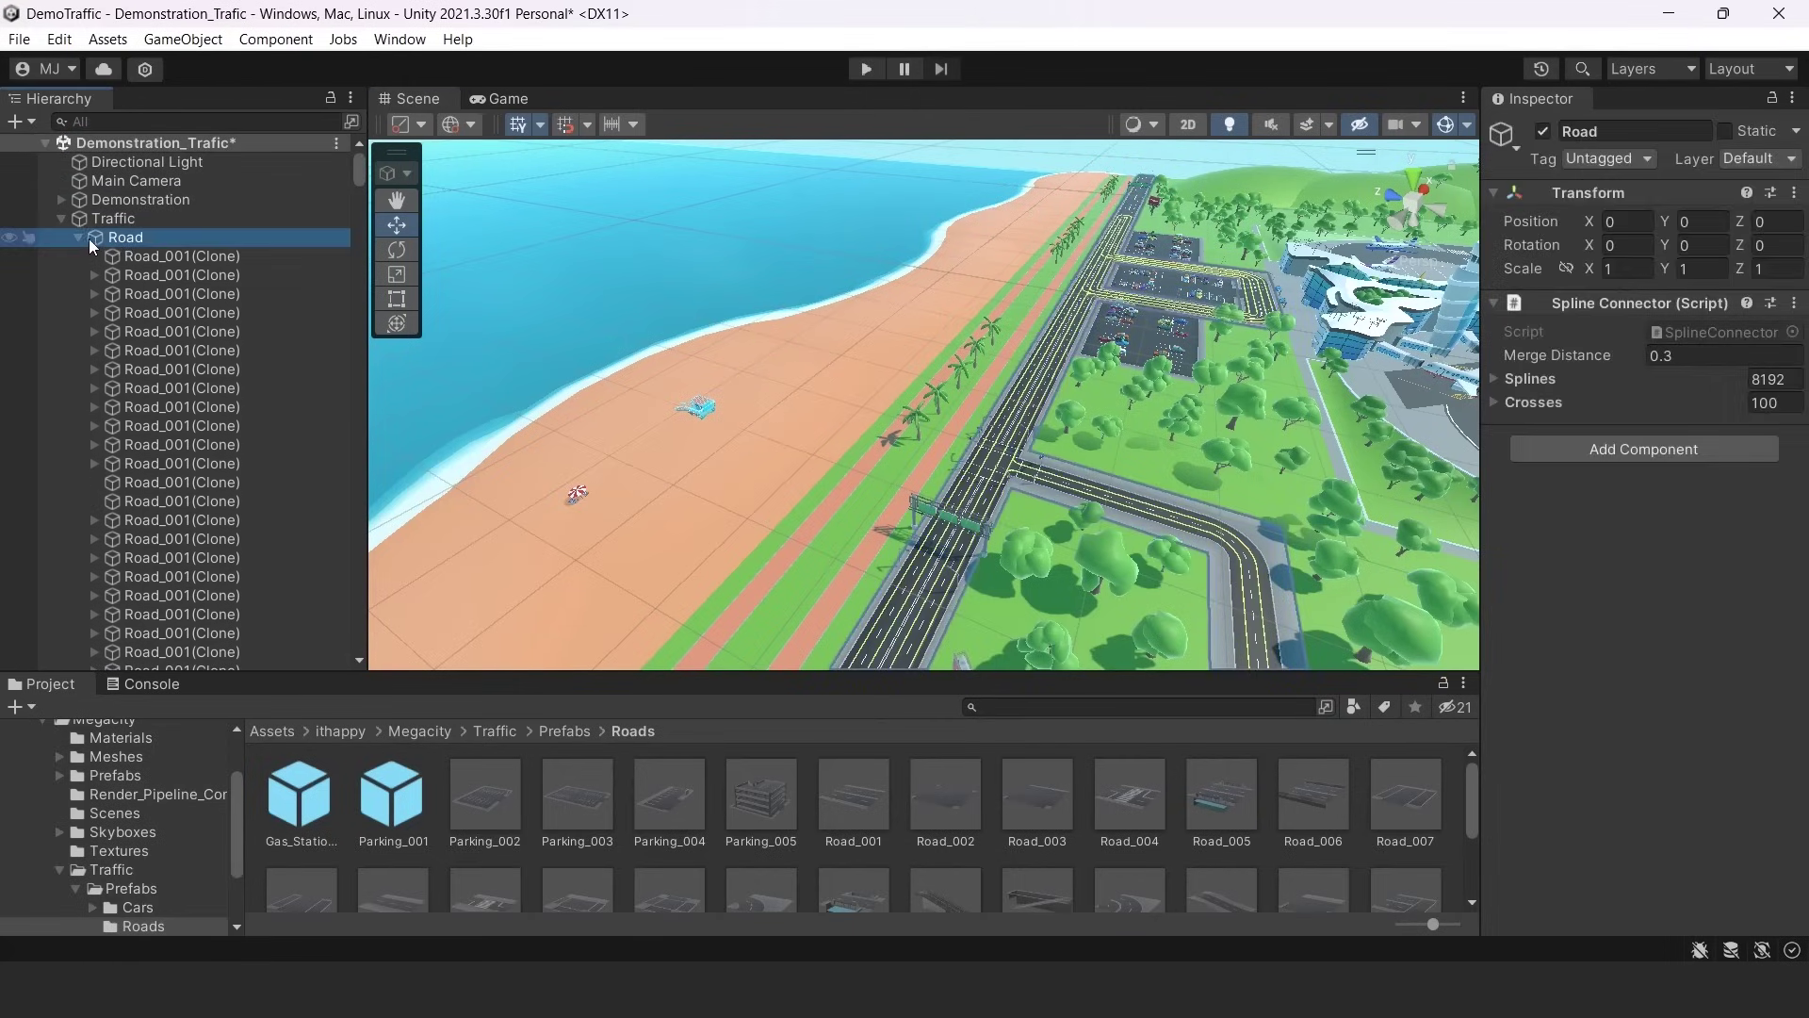
pyautogui.click(78, 237)
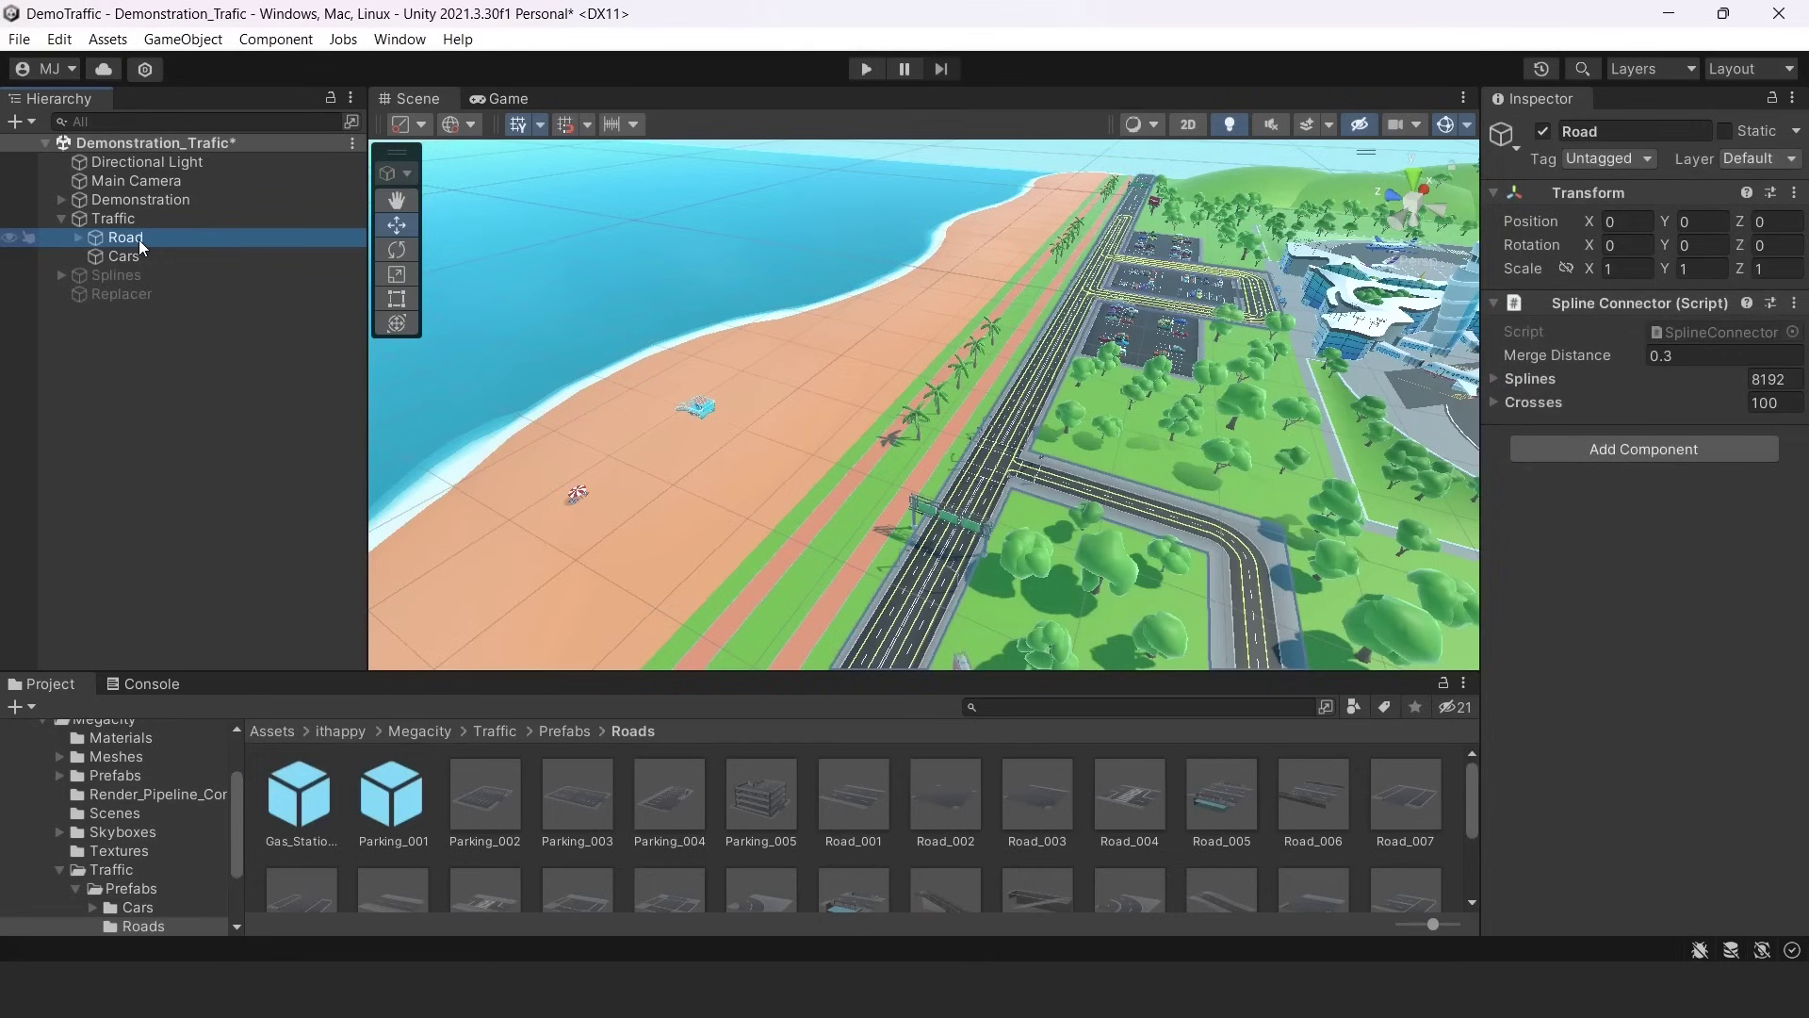
pyautogui.click(1581, 680)
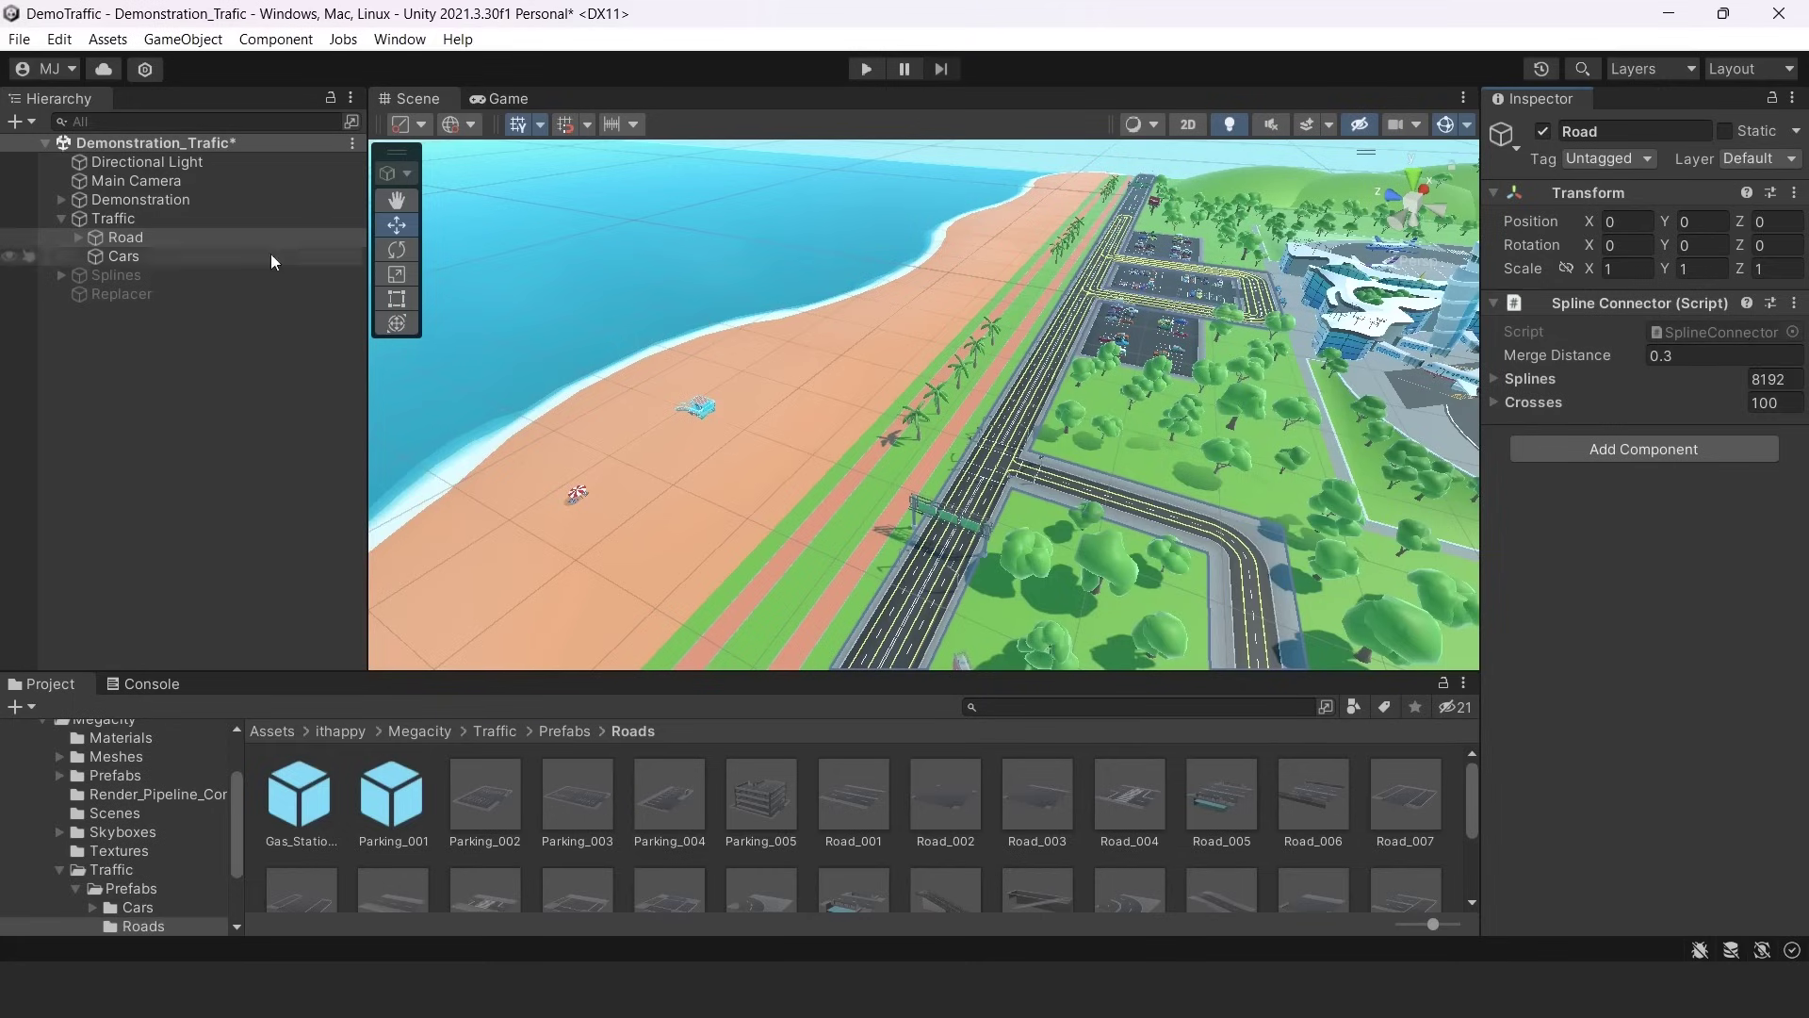
pyautogui.click(1738, 355)
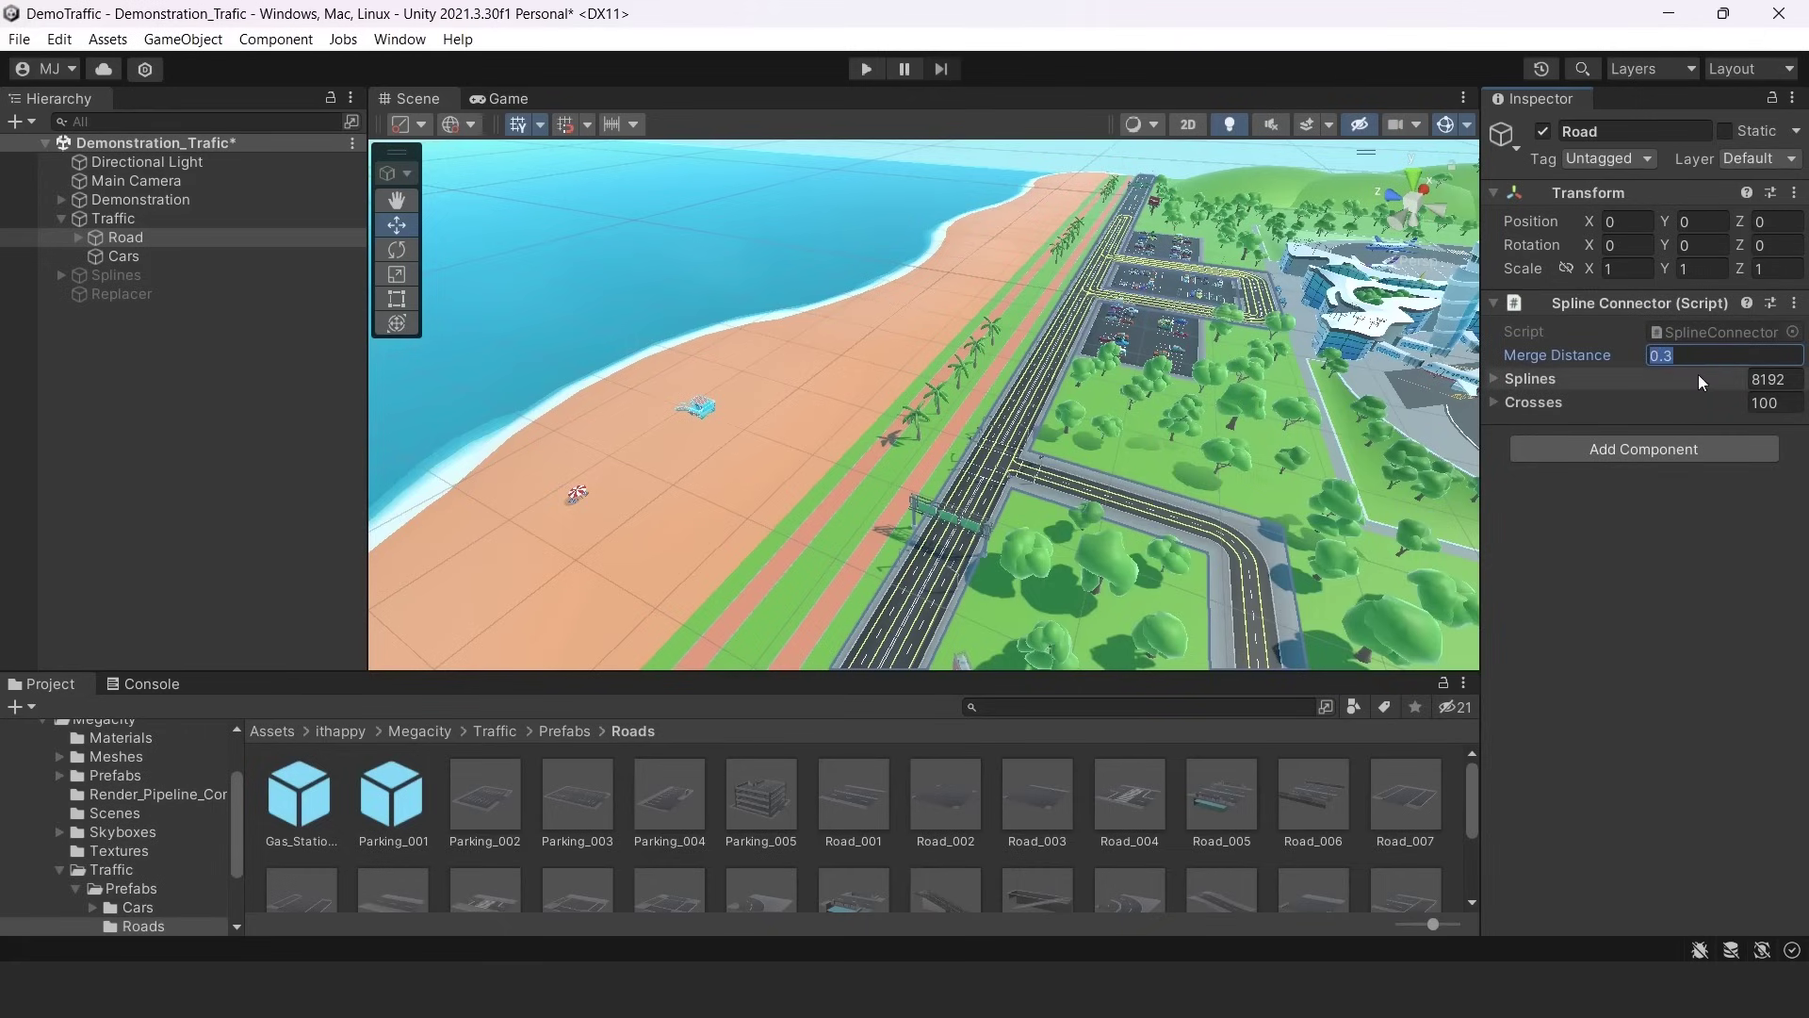
pyautogui.click(1678, 571)
pyautogui.click(1521, 390)
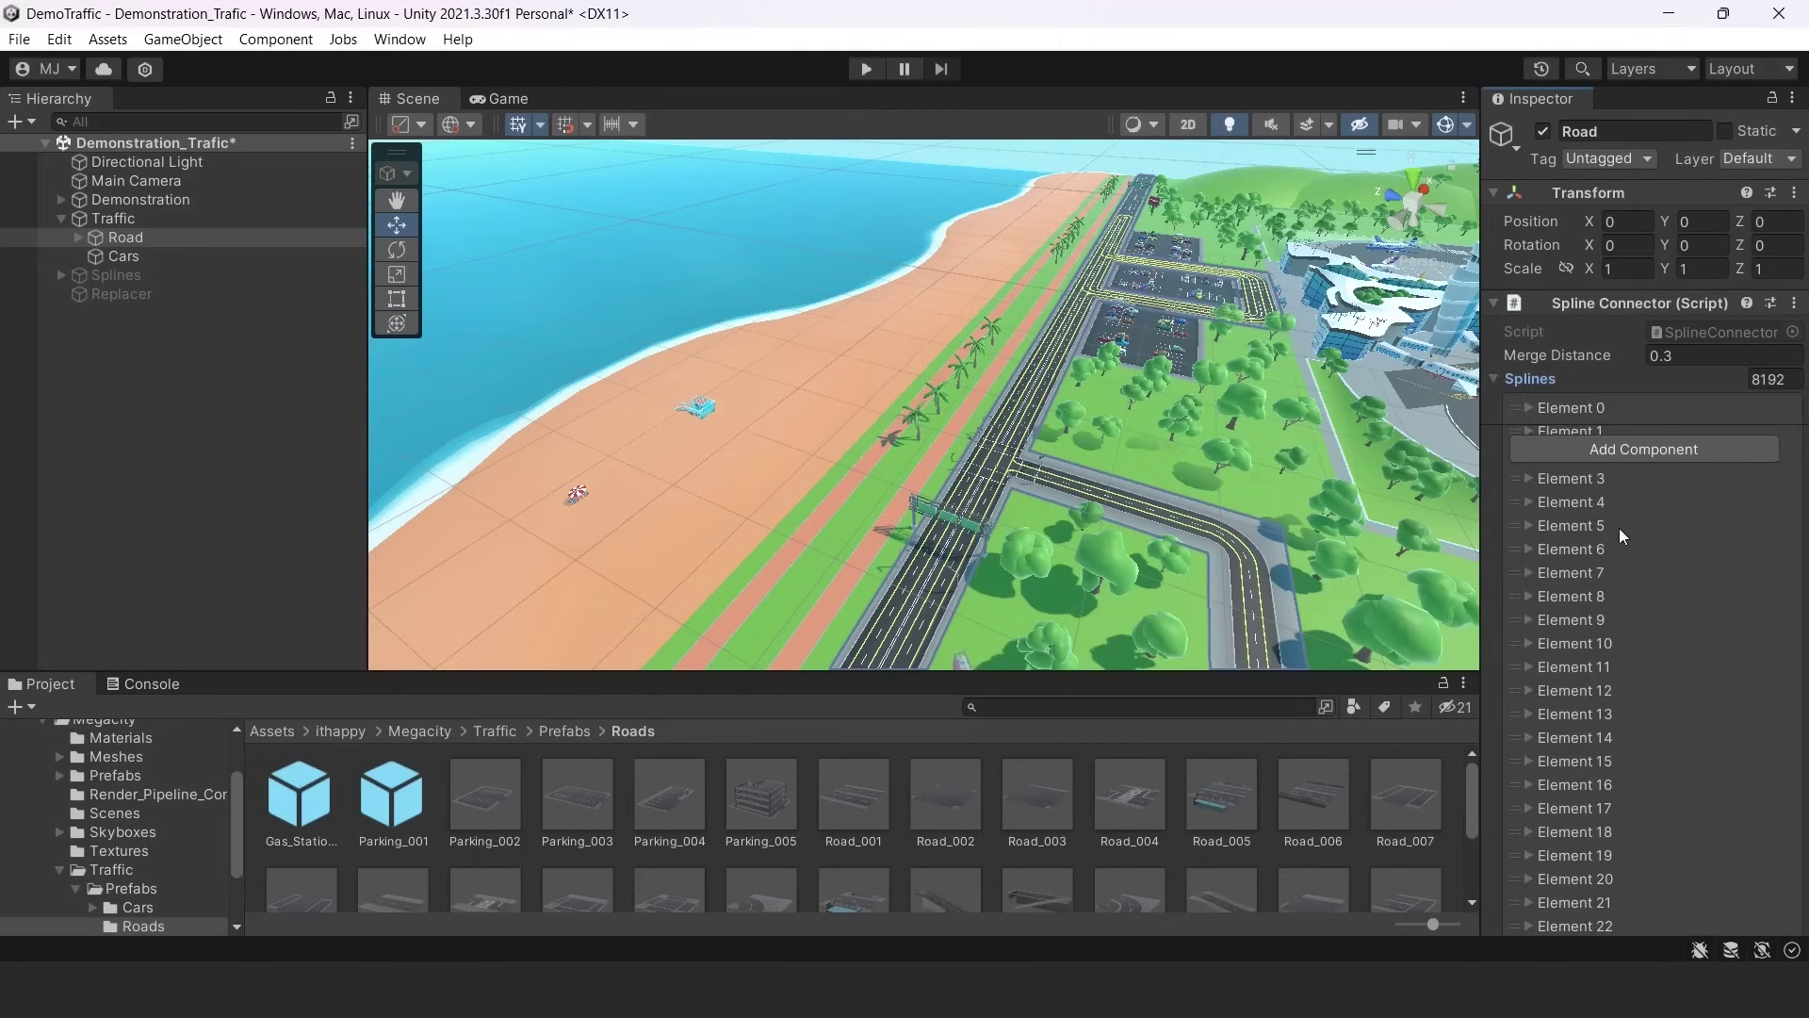
pyautogui.click(1527, 406)
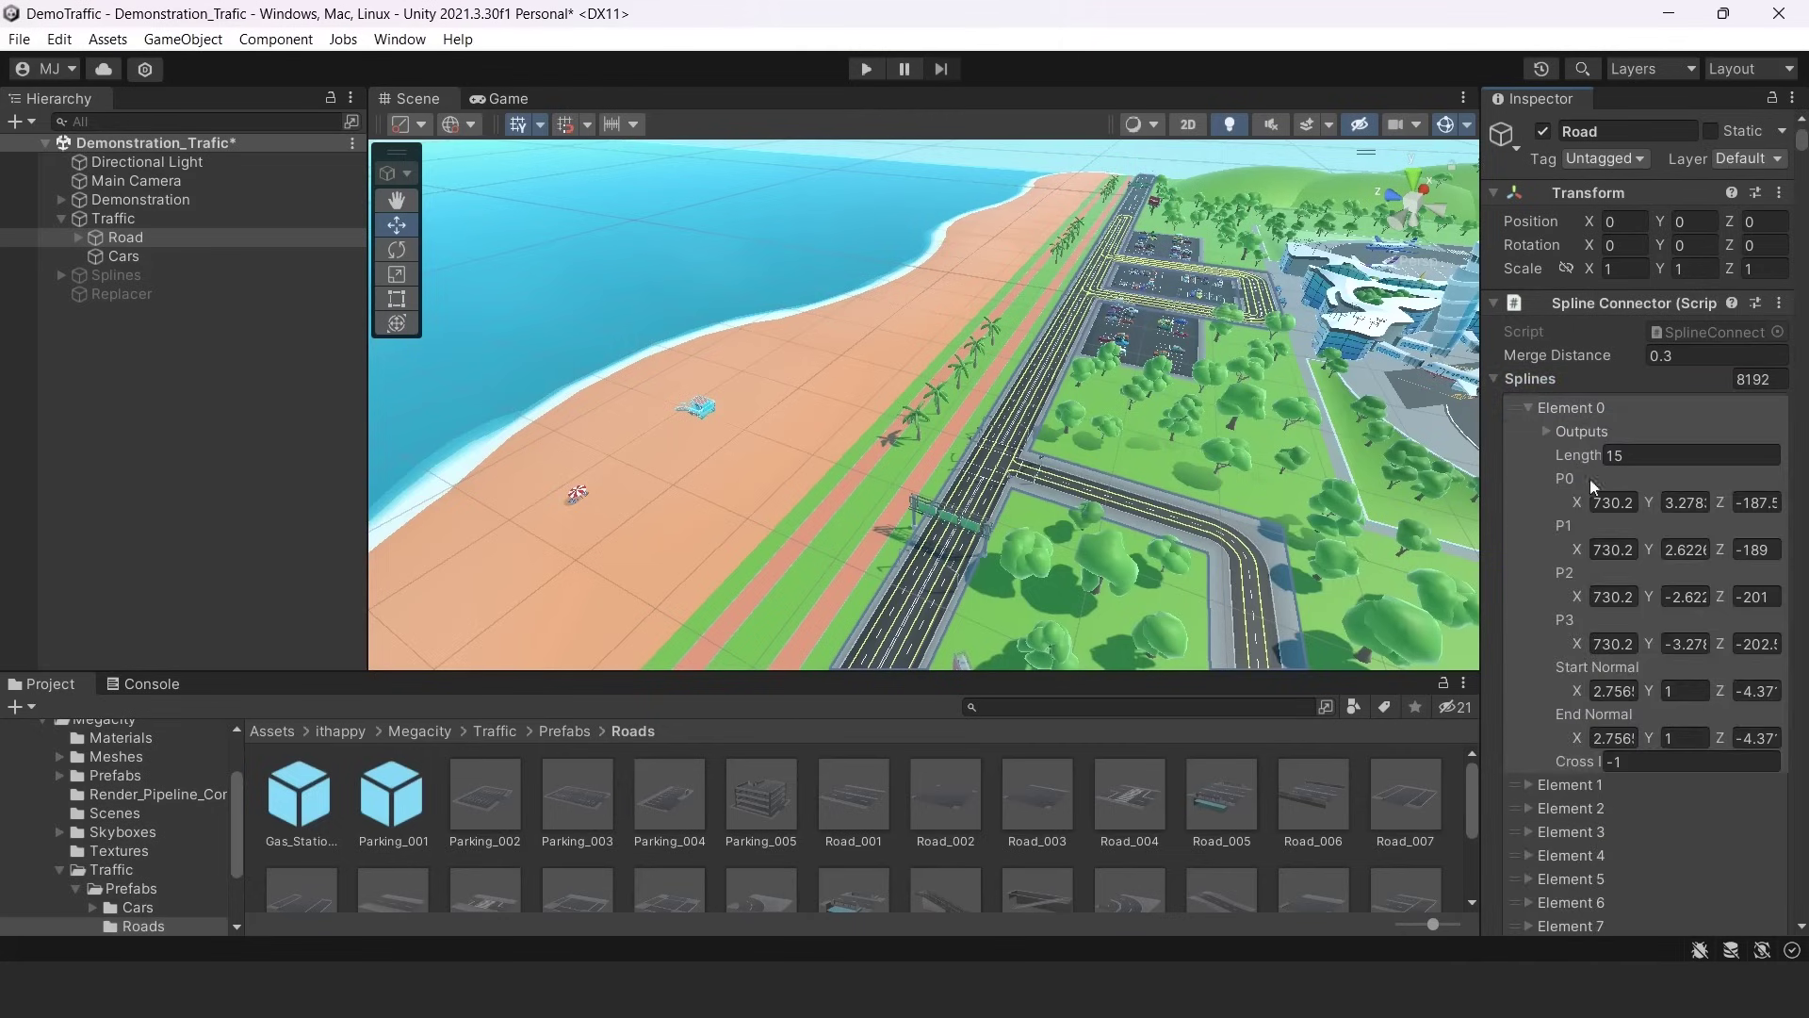
pyautogui.click(1529, 407)
pyautogui.click(1498, 378)
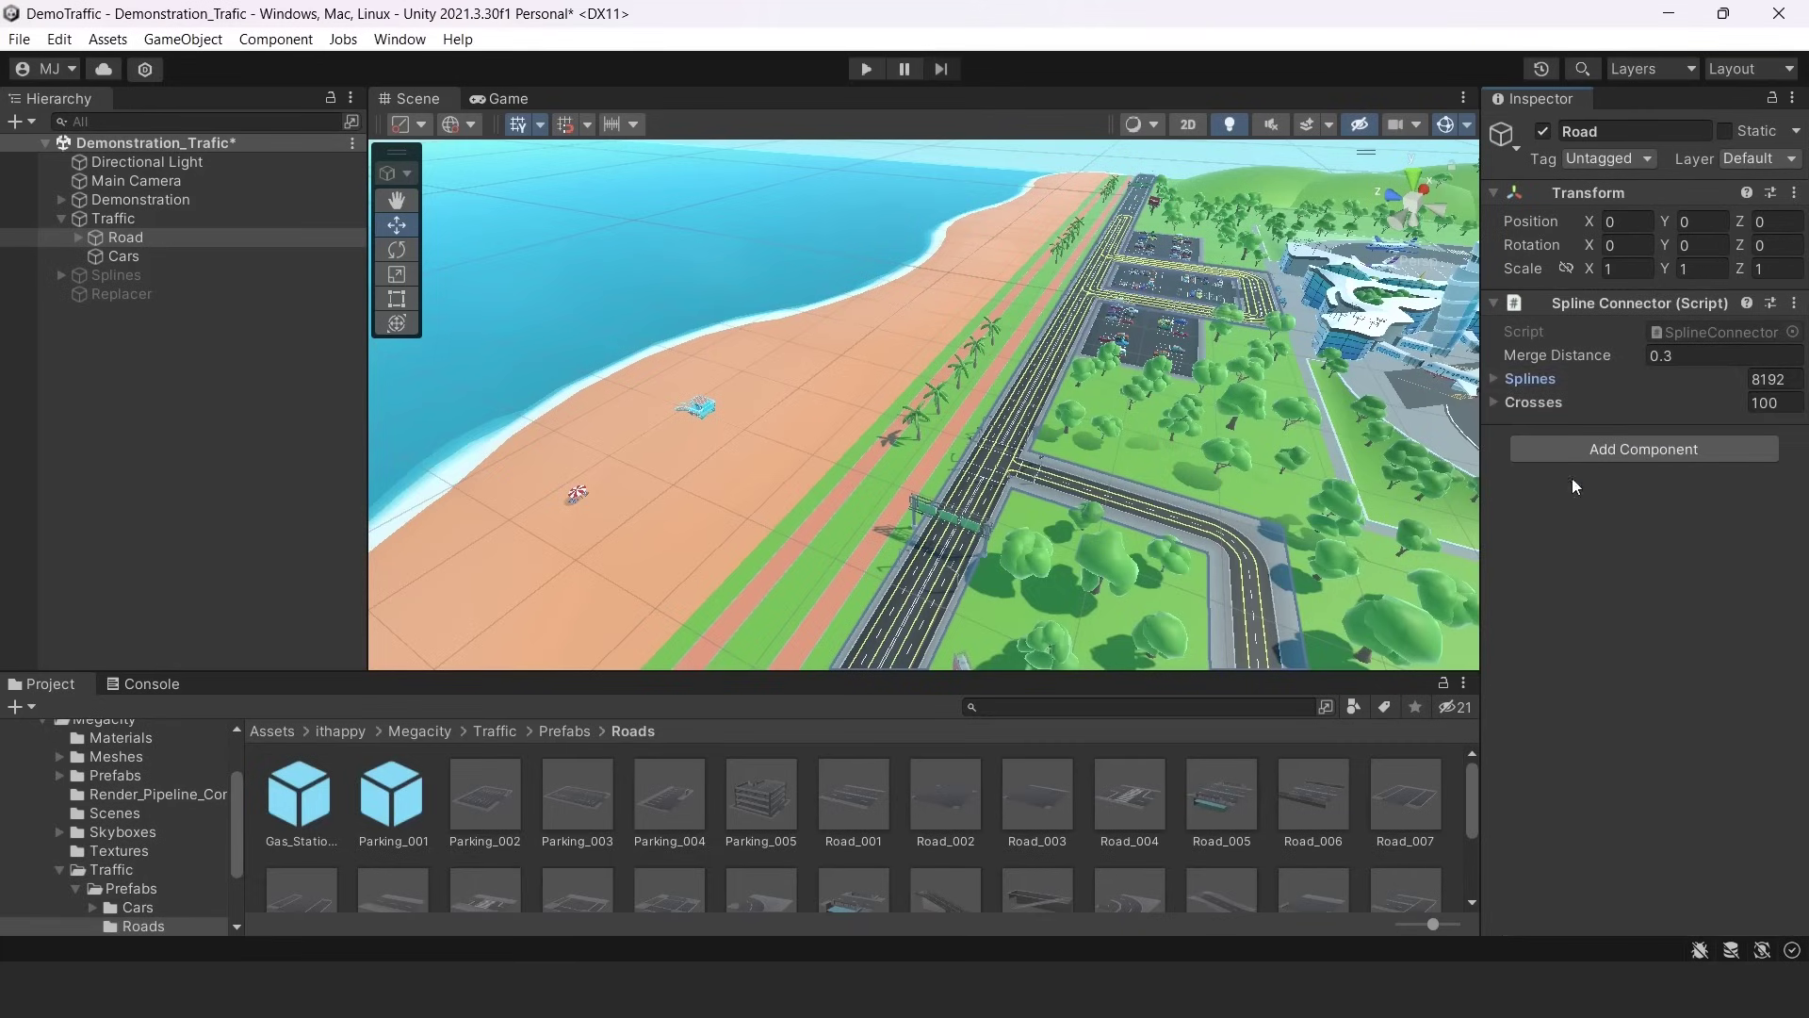
pyautogui.click(1784, 381)
pyautogui.click(1766, 402)
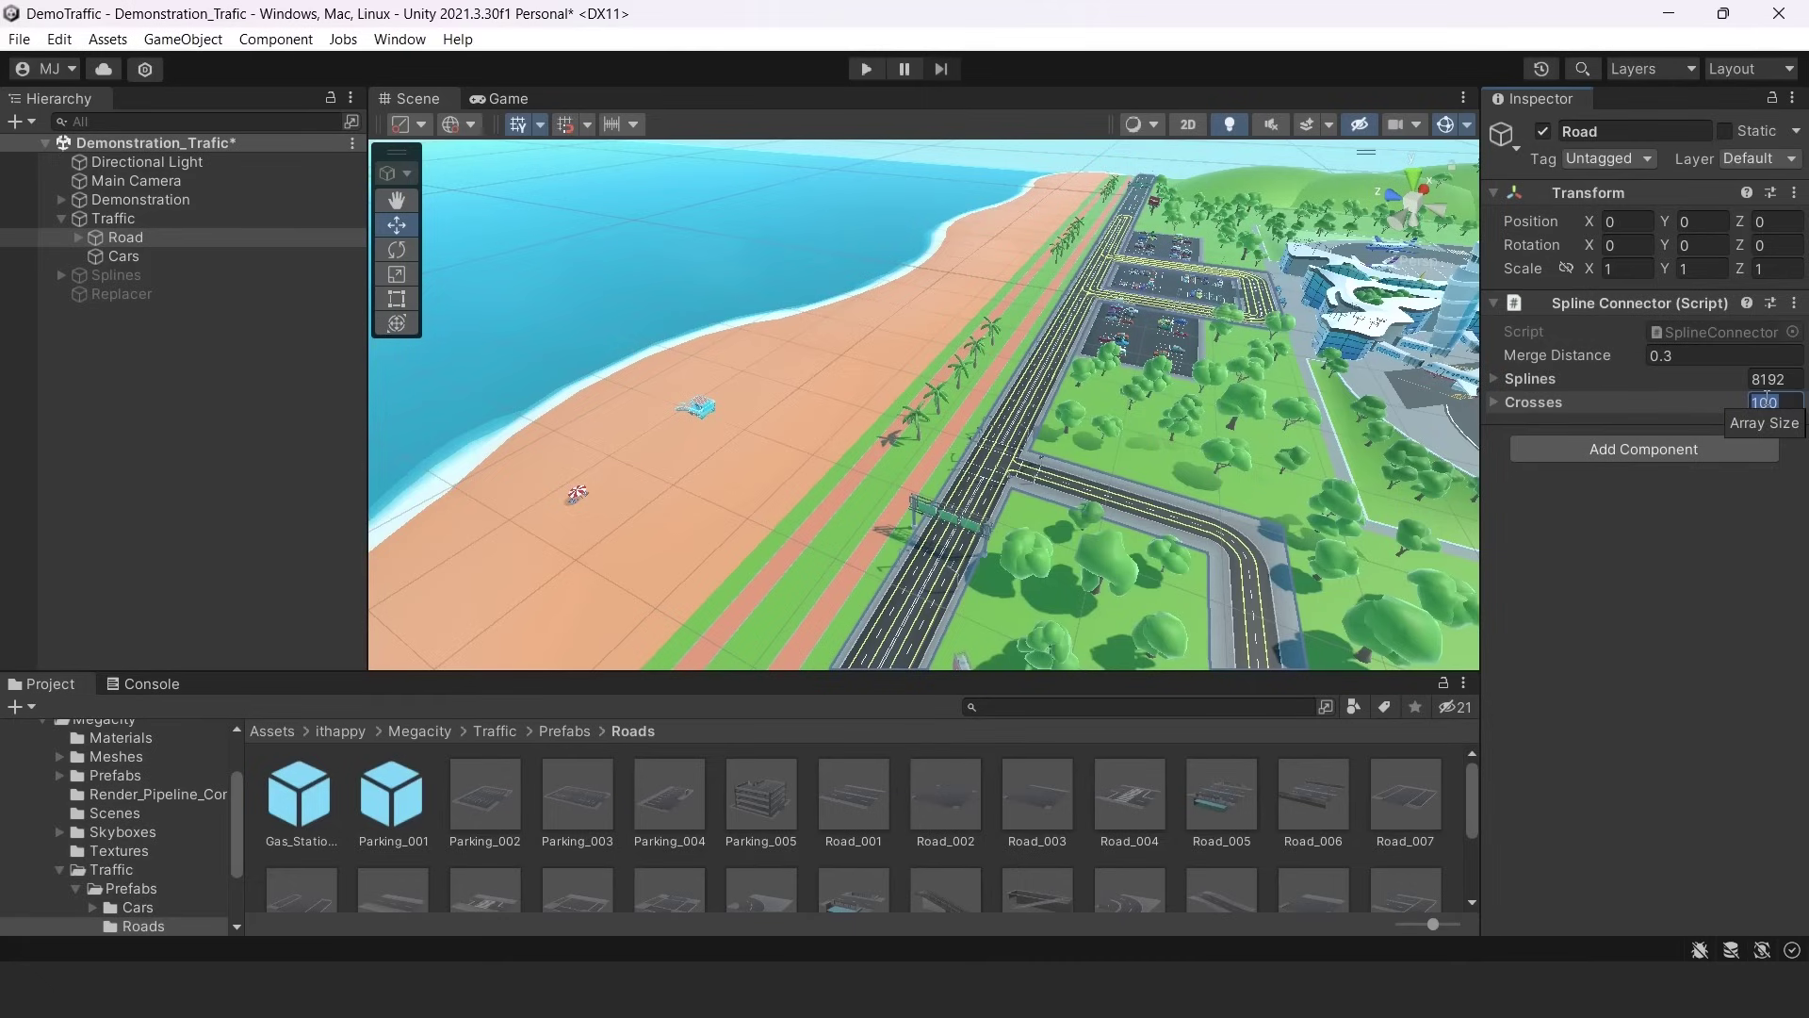
pyautogui.click(1713, 576)
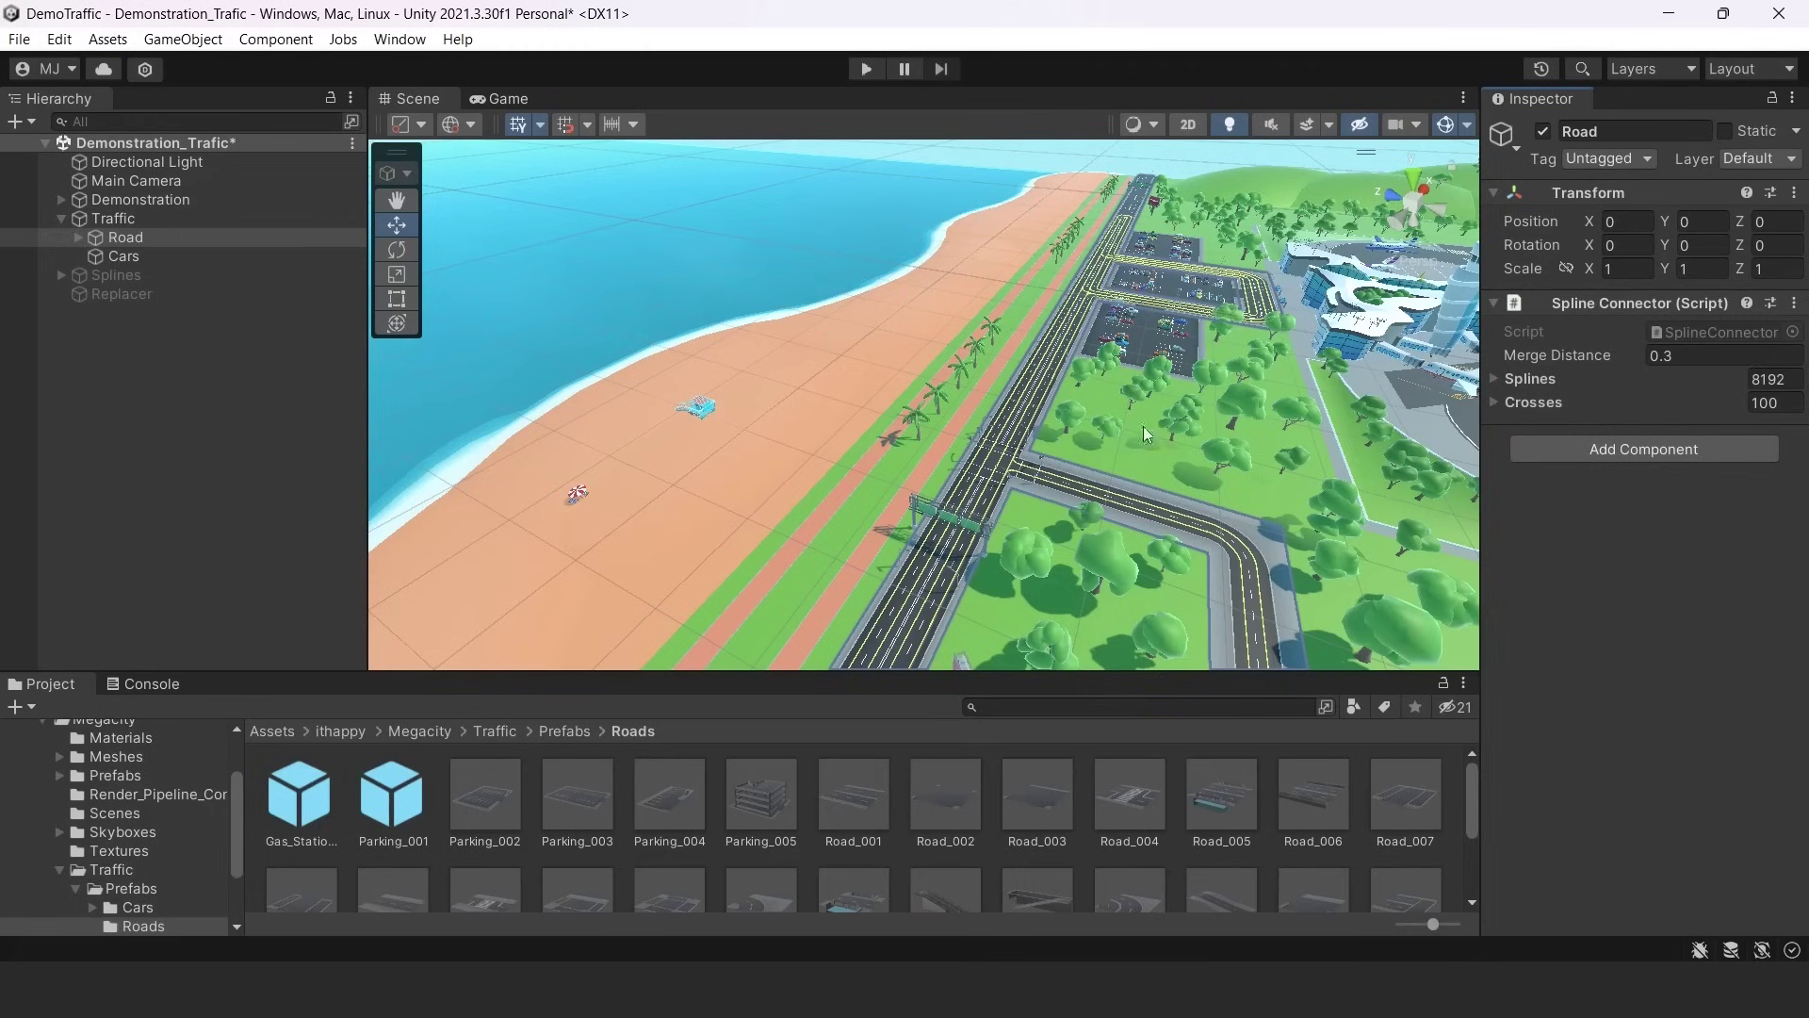
# Run GenArrays from the Spline Connector menu to rebuild 8192 splines and 100 crosses, then deselect Road.
pyautogui.click(1793, 305)
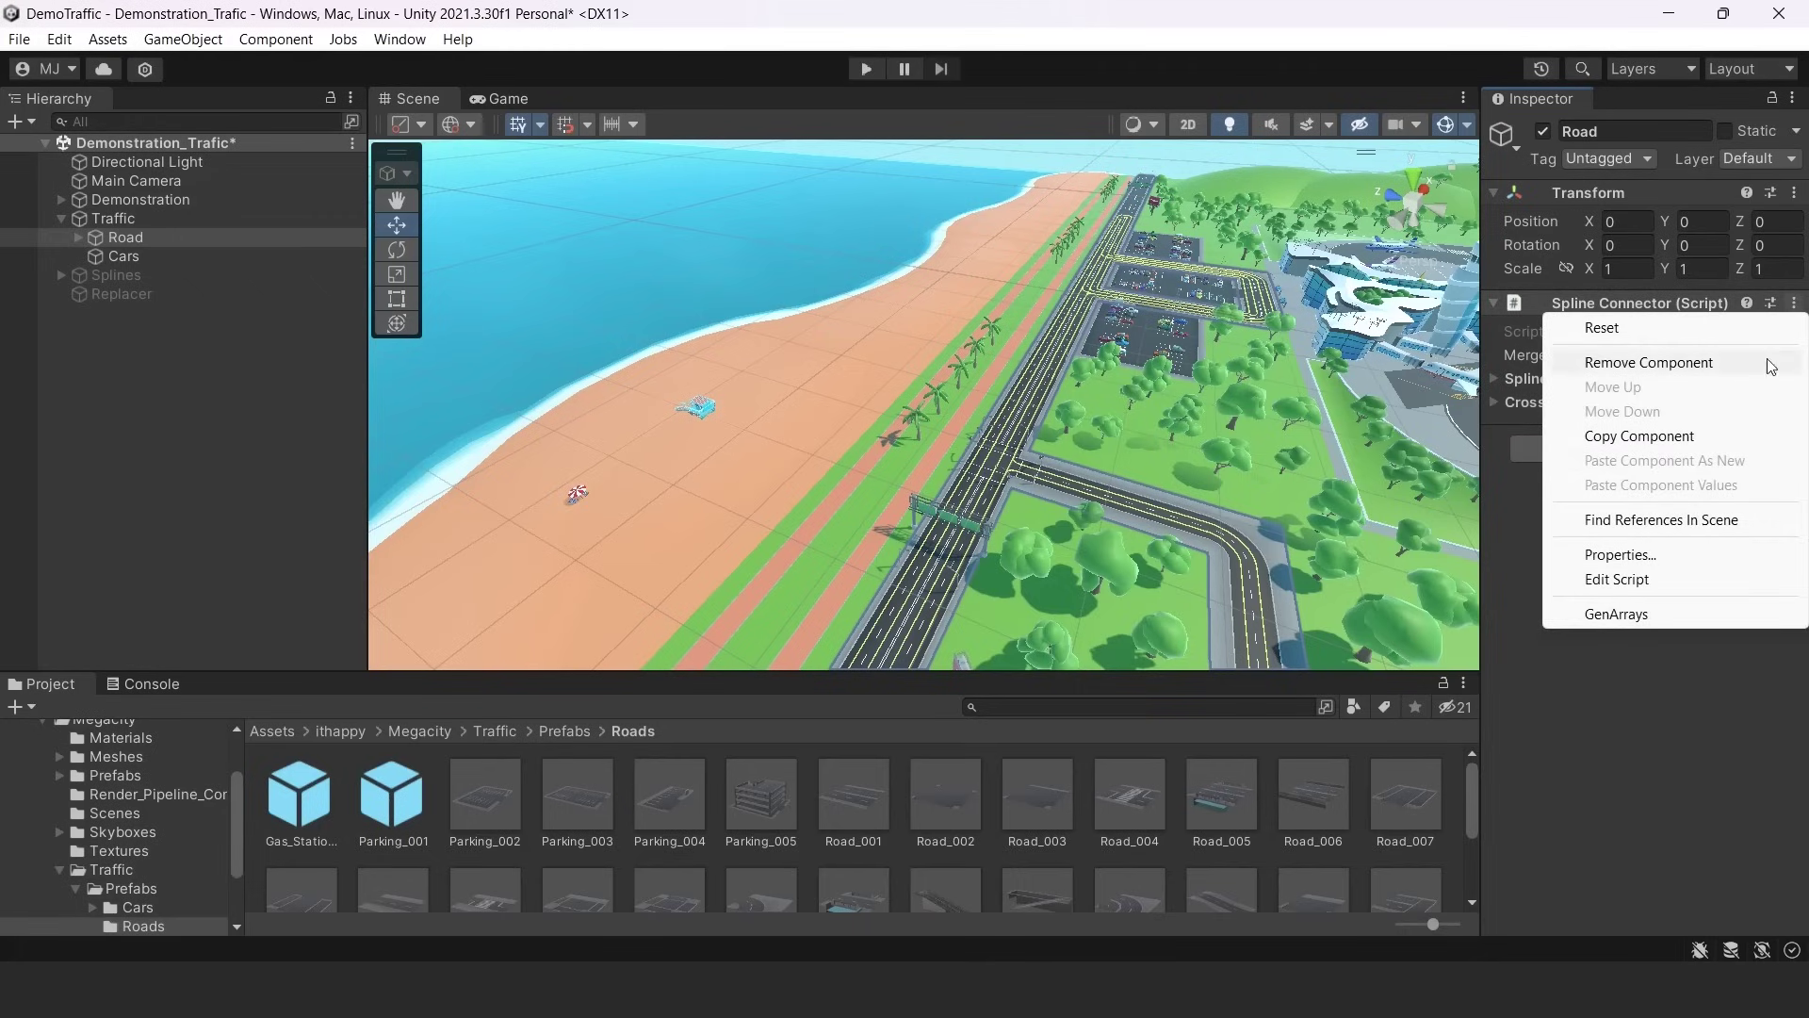
pyautogui.click(1693, 614)
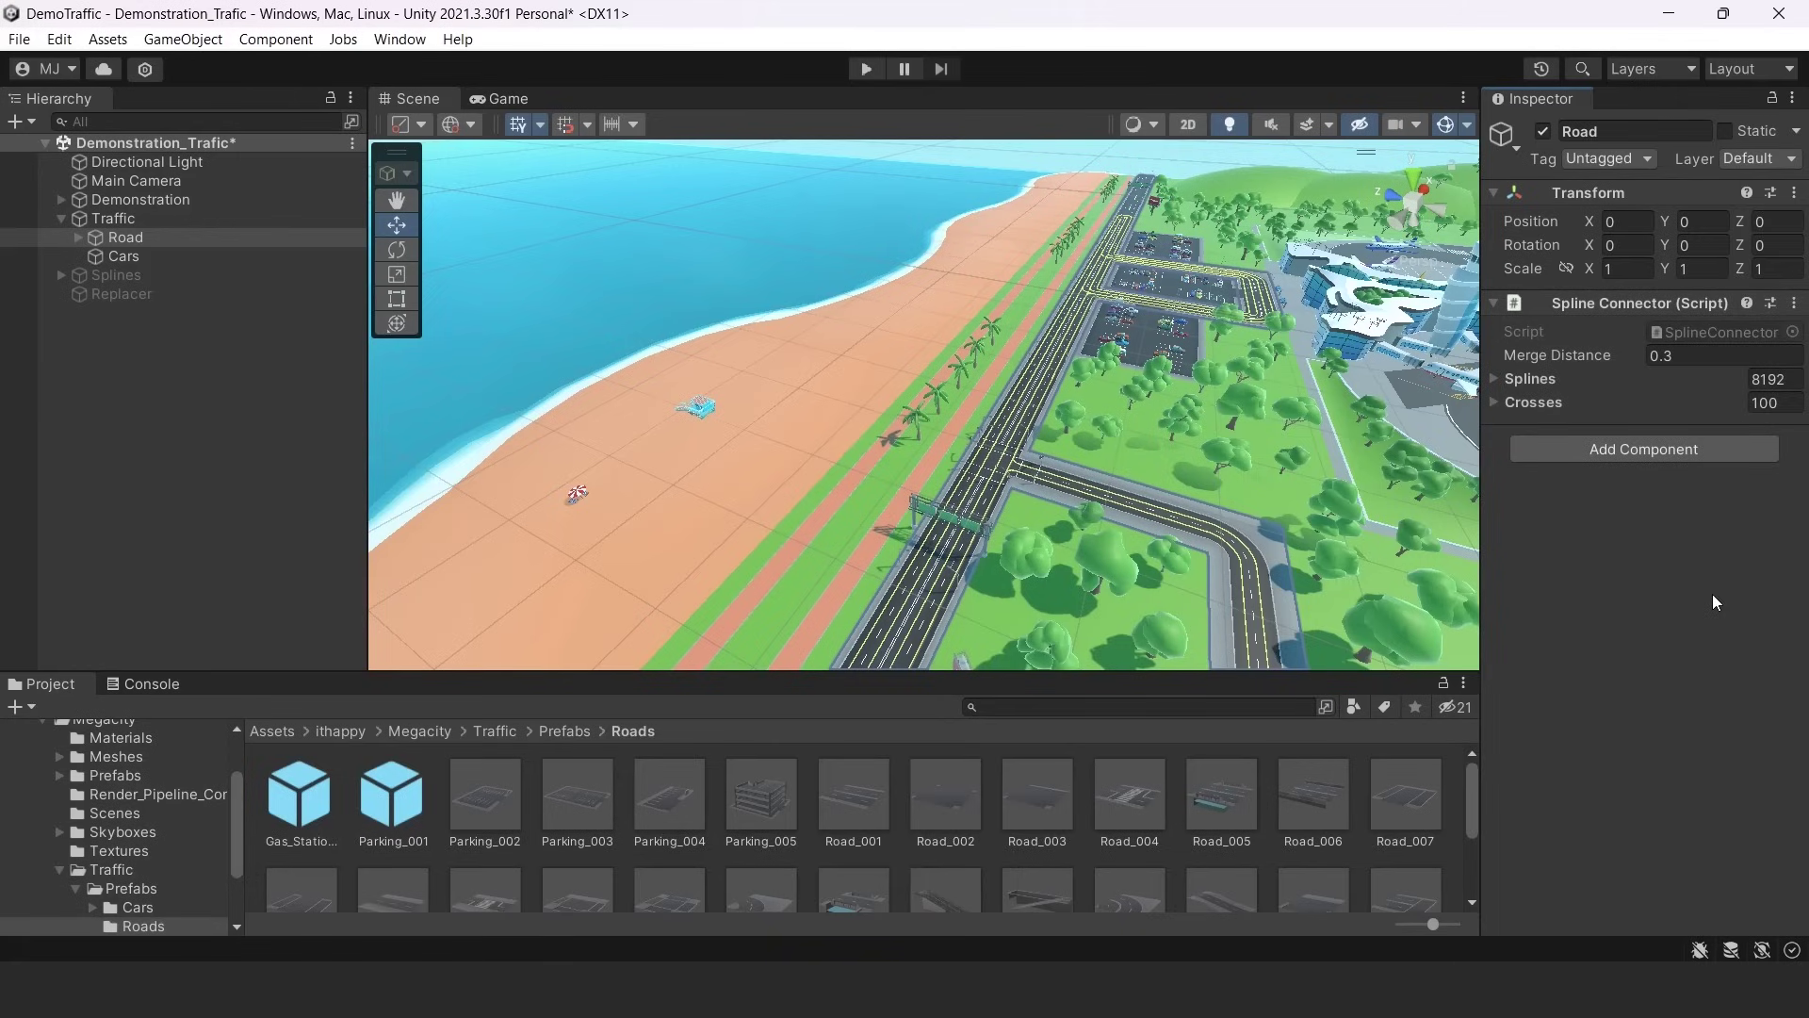
pyautogui.click(242, 475)
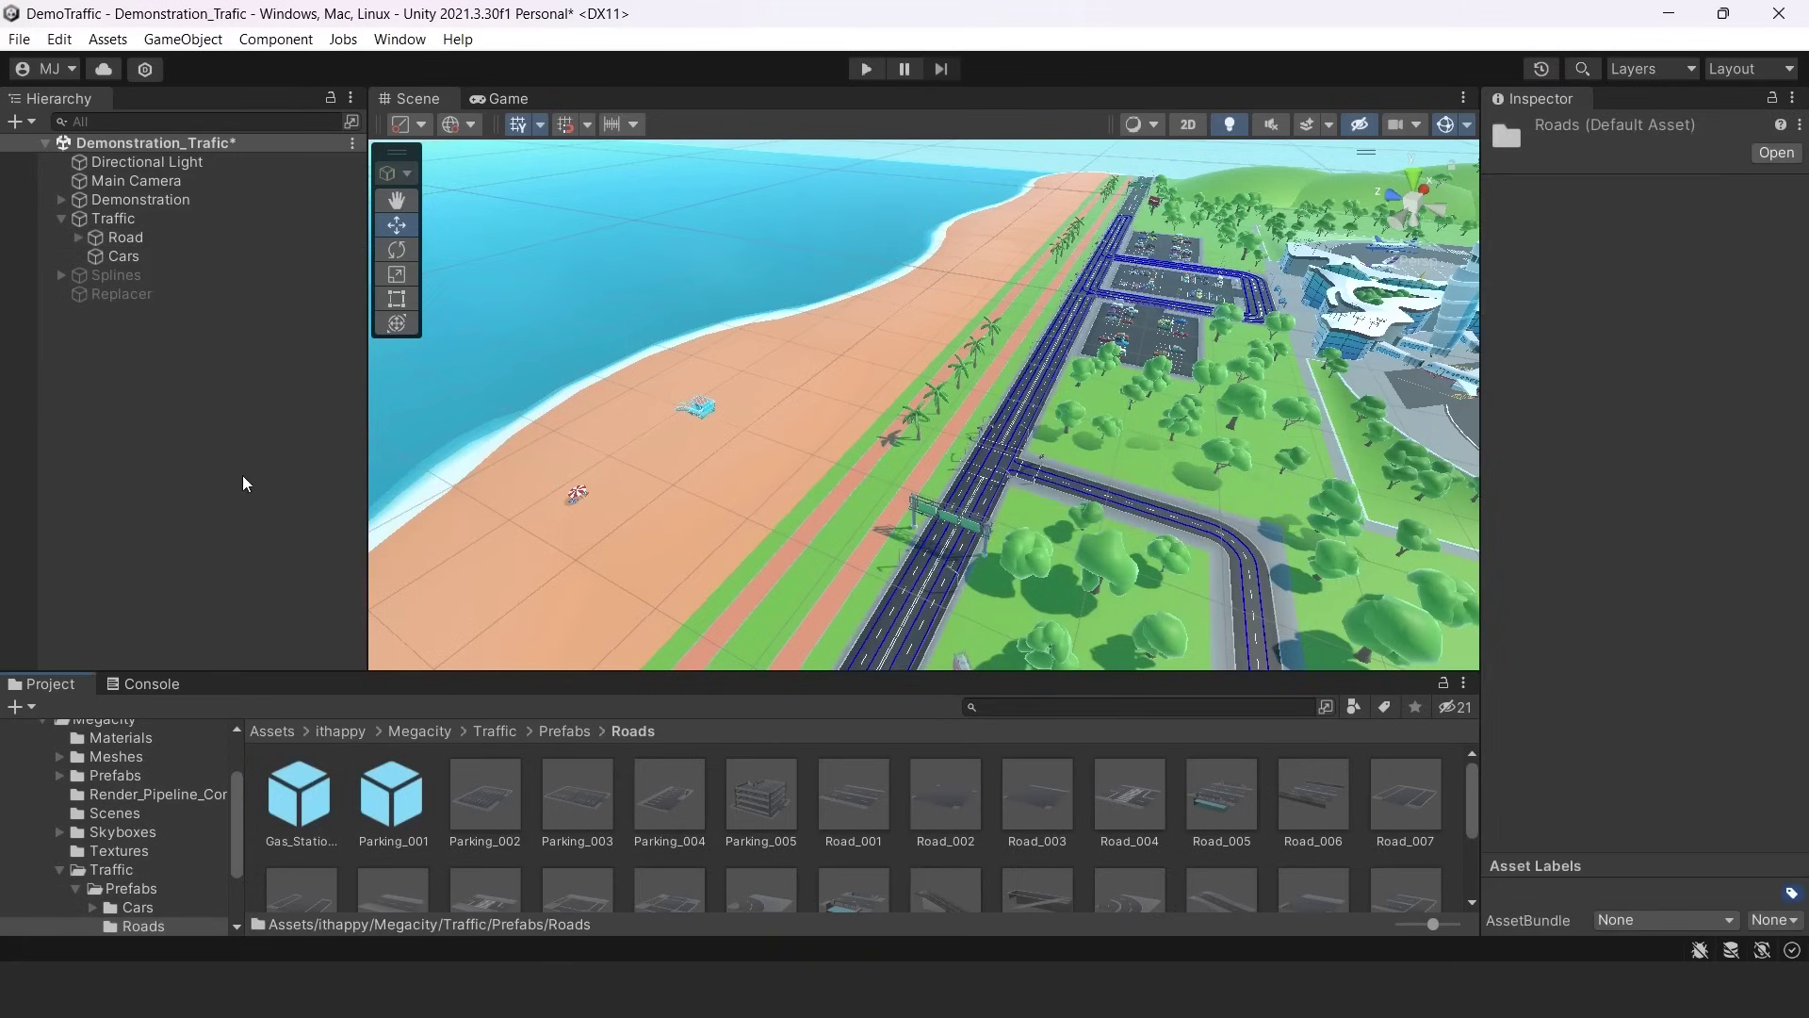
# Switch between Road and Traffic to view Traffic's Path, Spawner and Manager components.
pyautogui.click(140, 218)
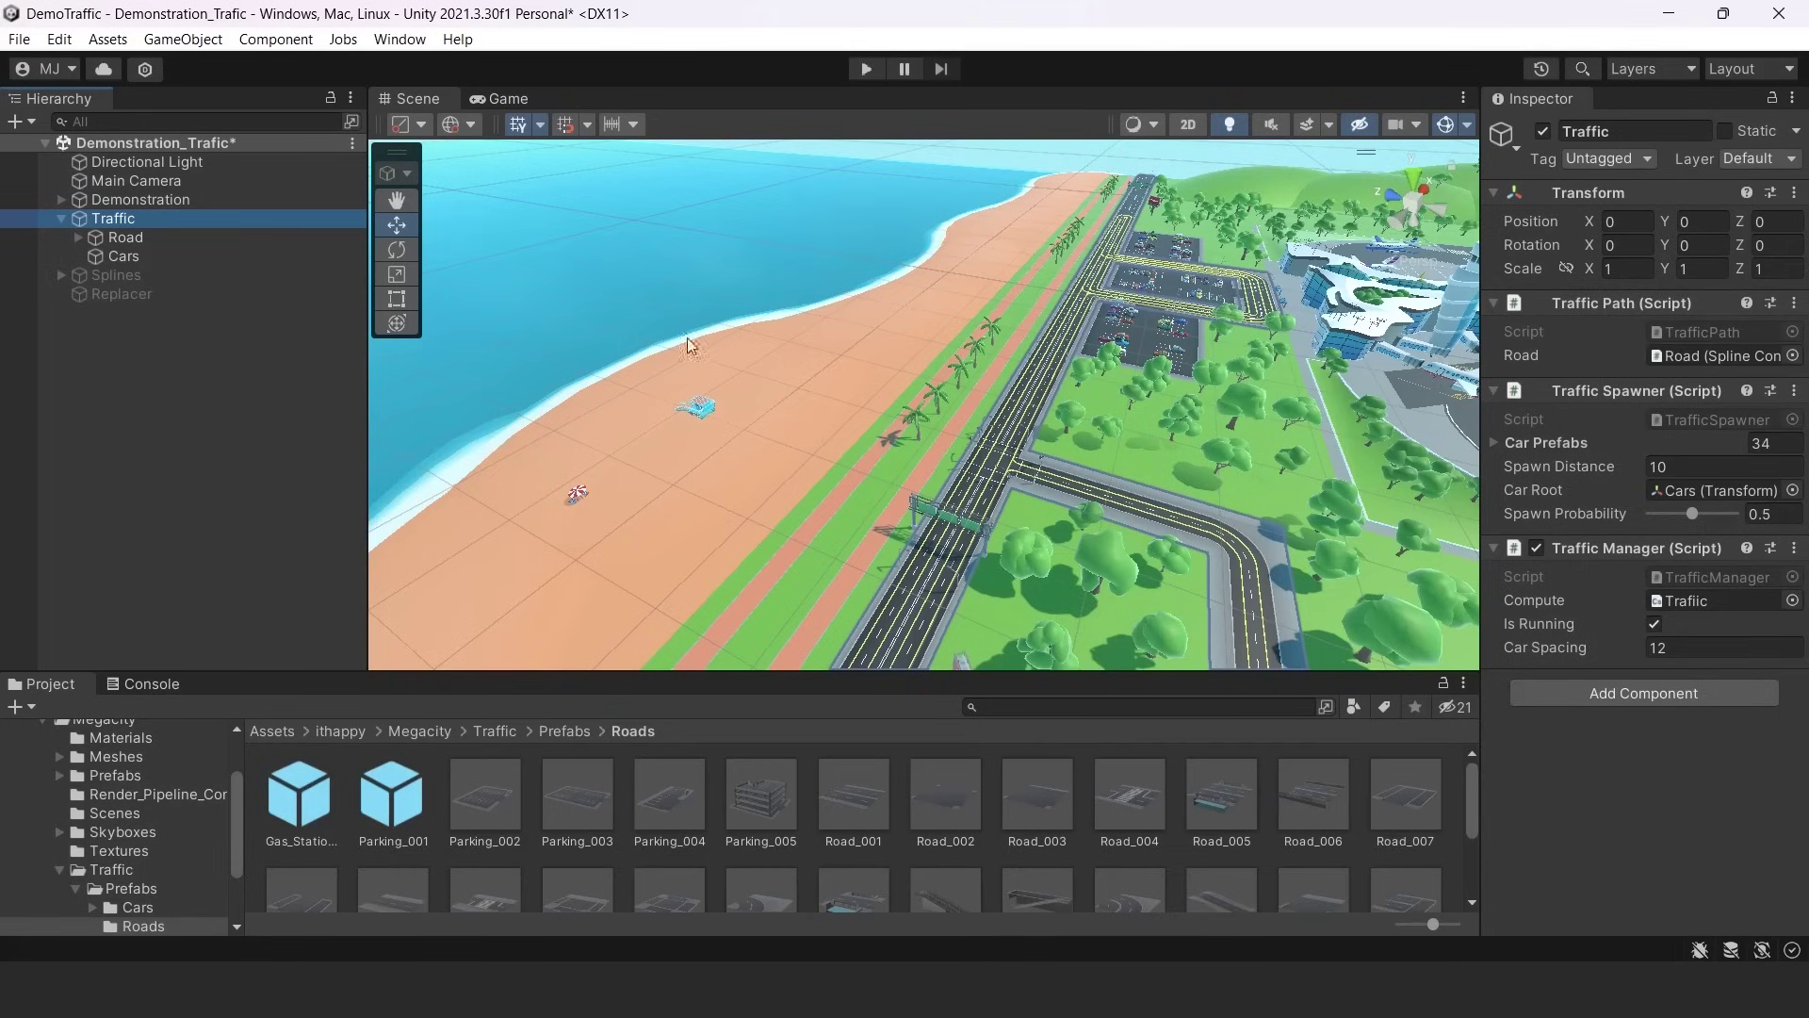
pyautogui.click(206, 235)
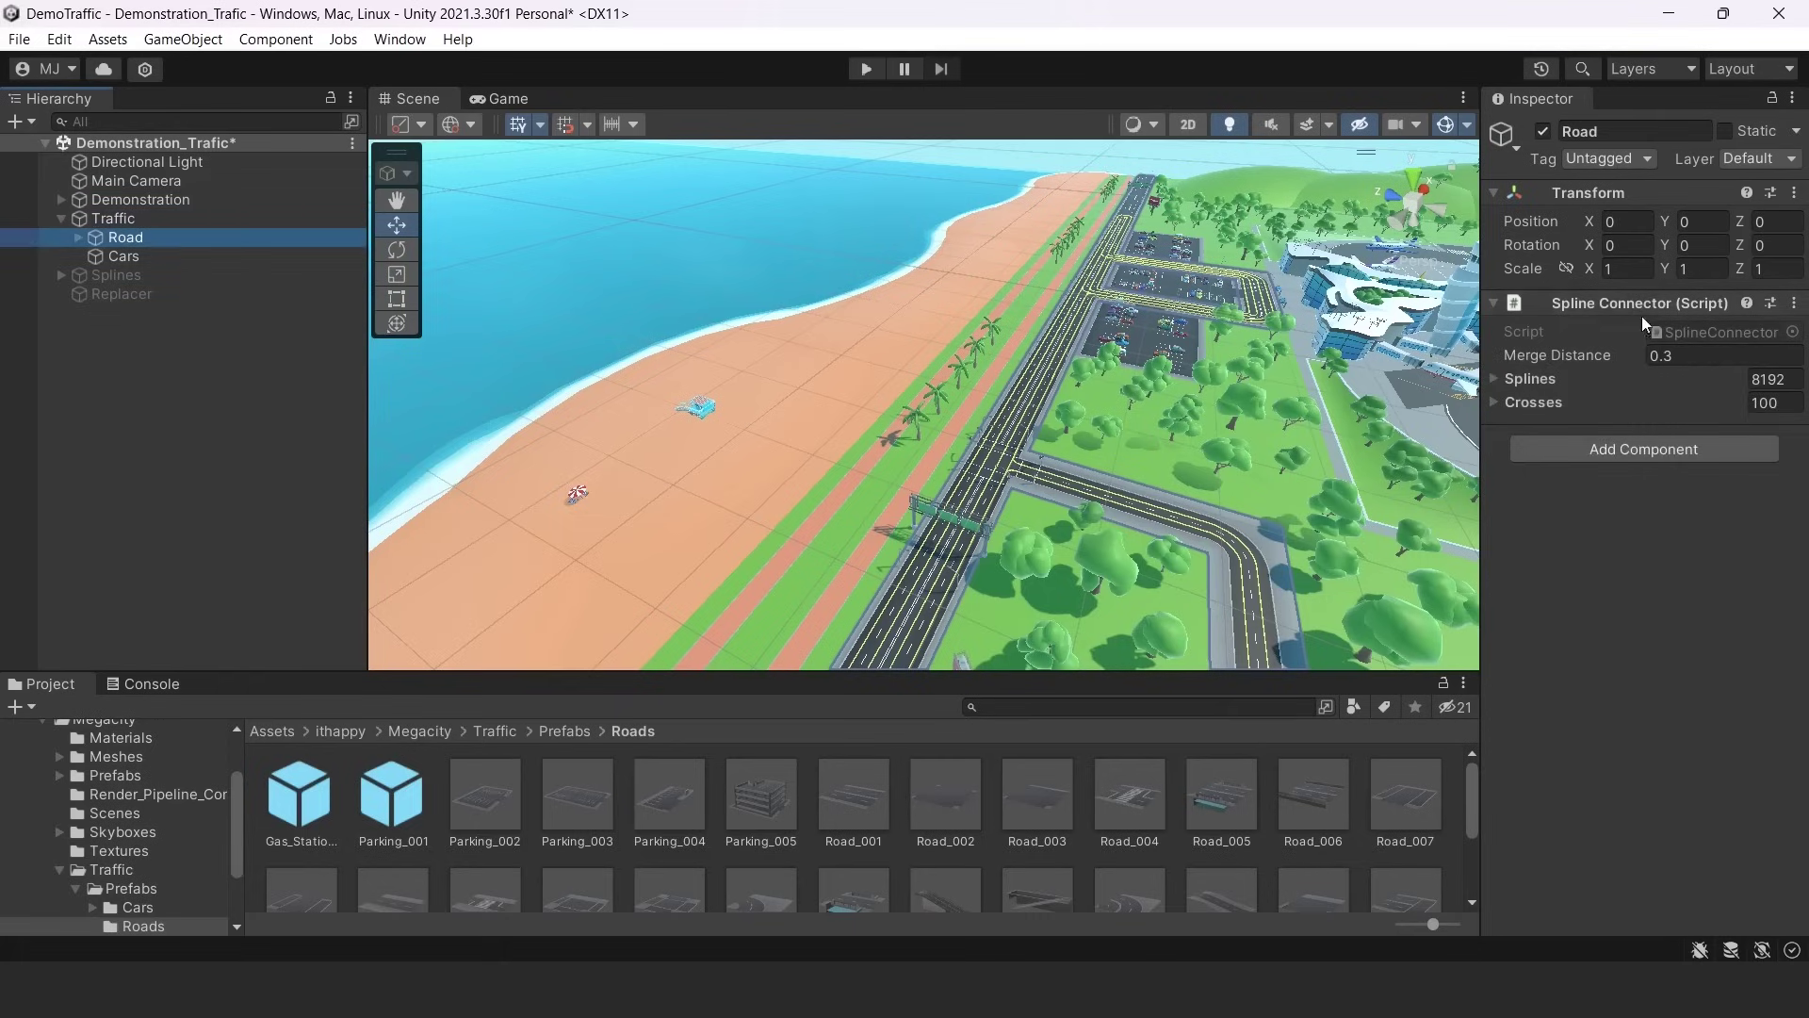
pyautogui.click(98, 220)
pyautogui.moveTo(1802, 356); pyautogui.dragTo(1716, 354)
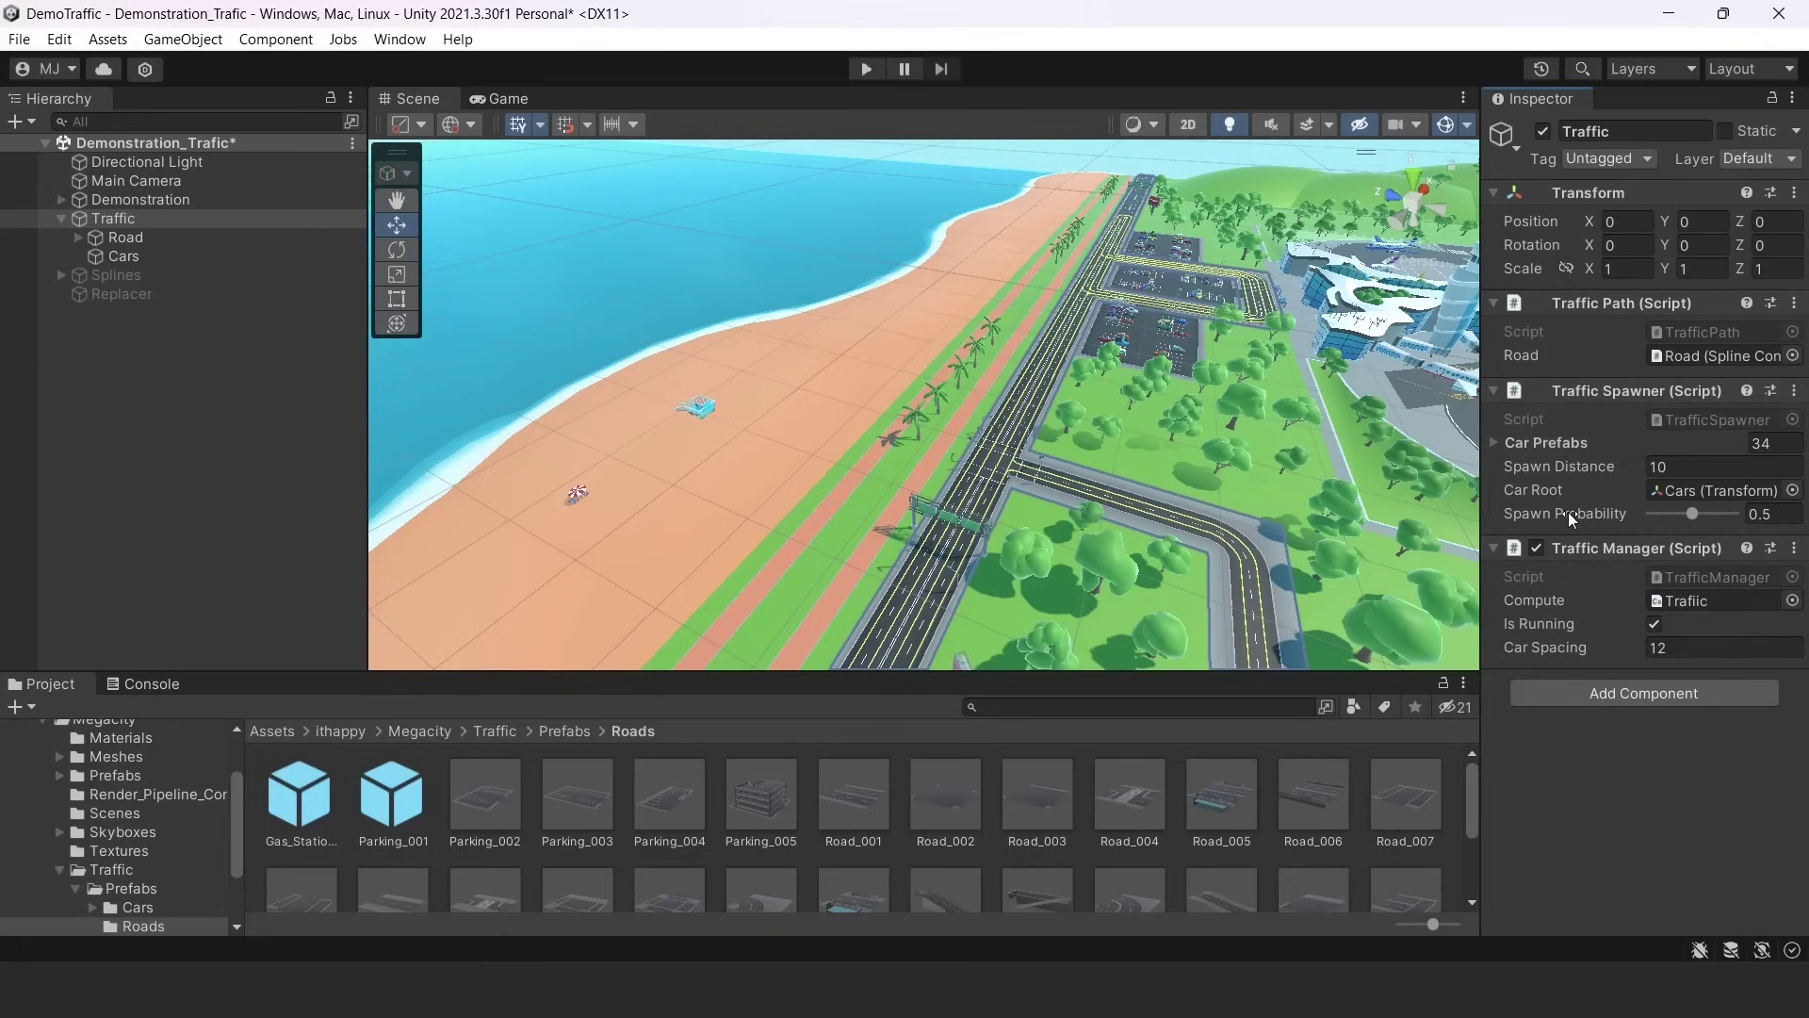
# List the spawner's car prefabs and open the Cars prefabs folder in the Project window.
pyautogui.click(1490, 441)
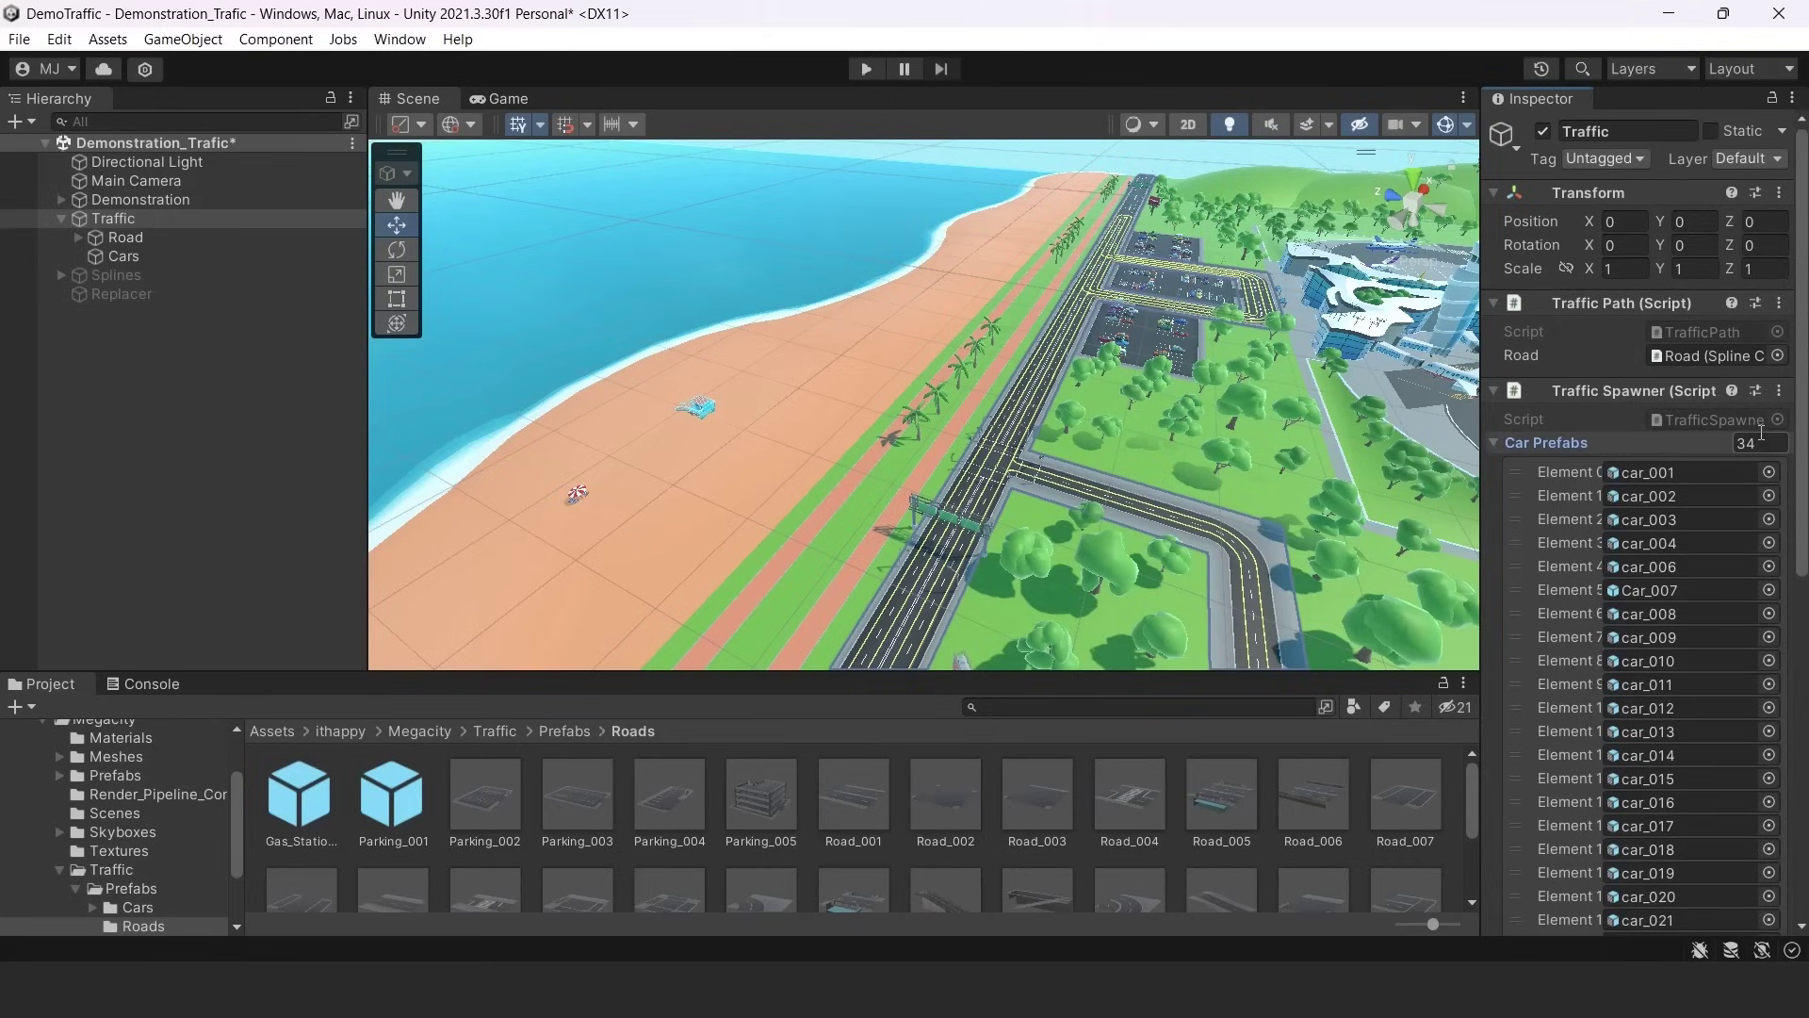
pyautogui.click(563, 731)
pyautogui.doubleClick(294, 797)
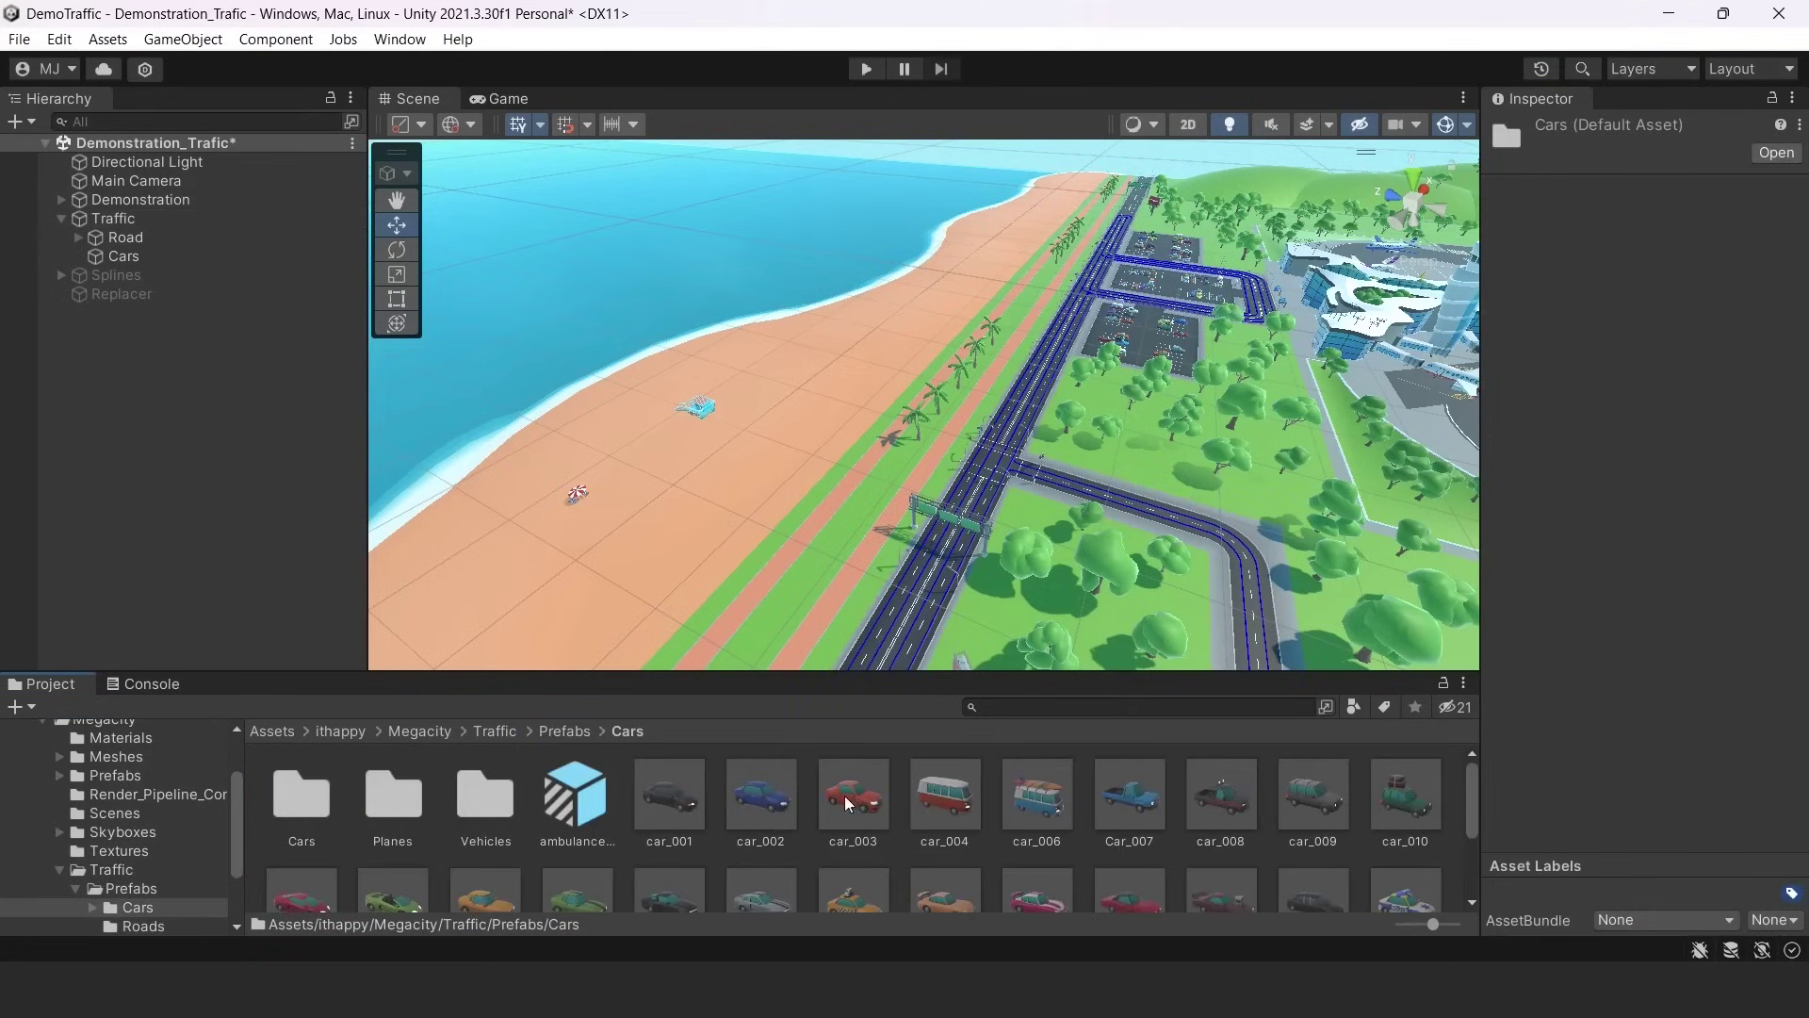
pyautogui.scroll(-3, 845, 795)
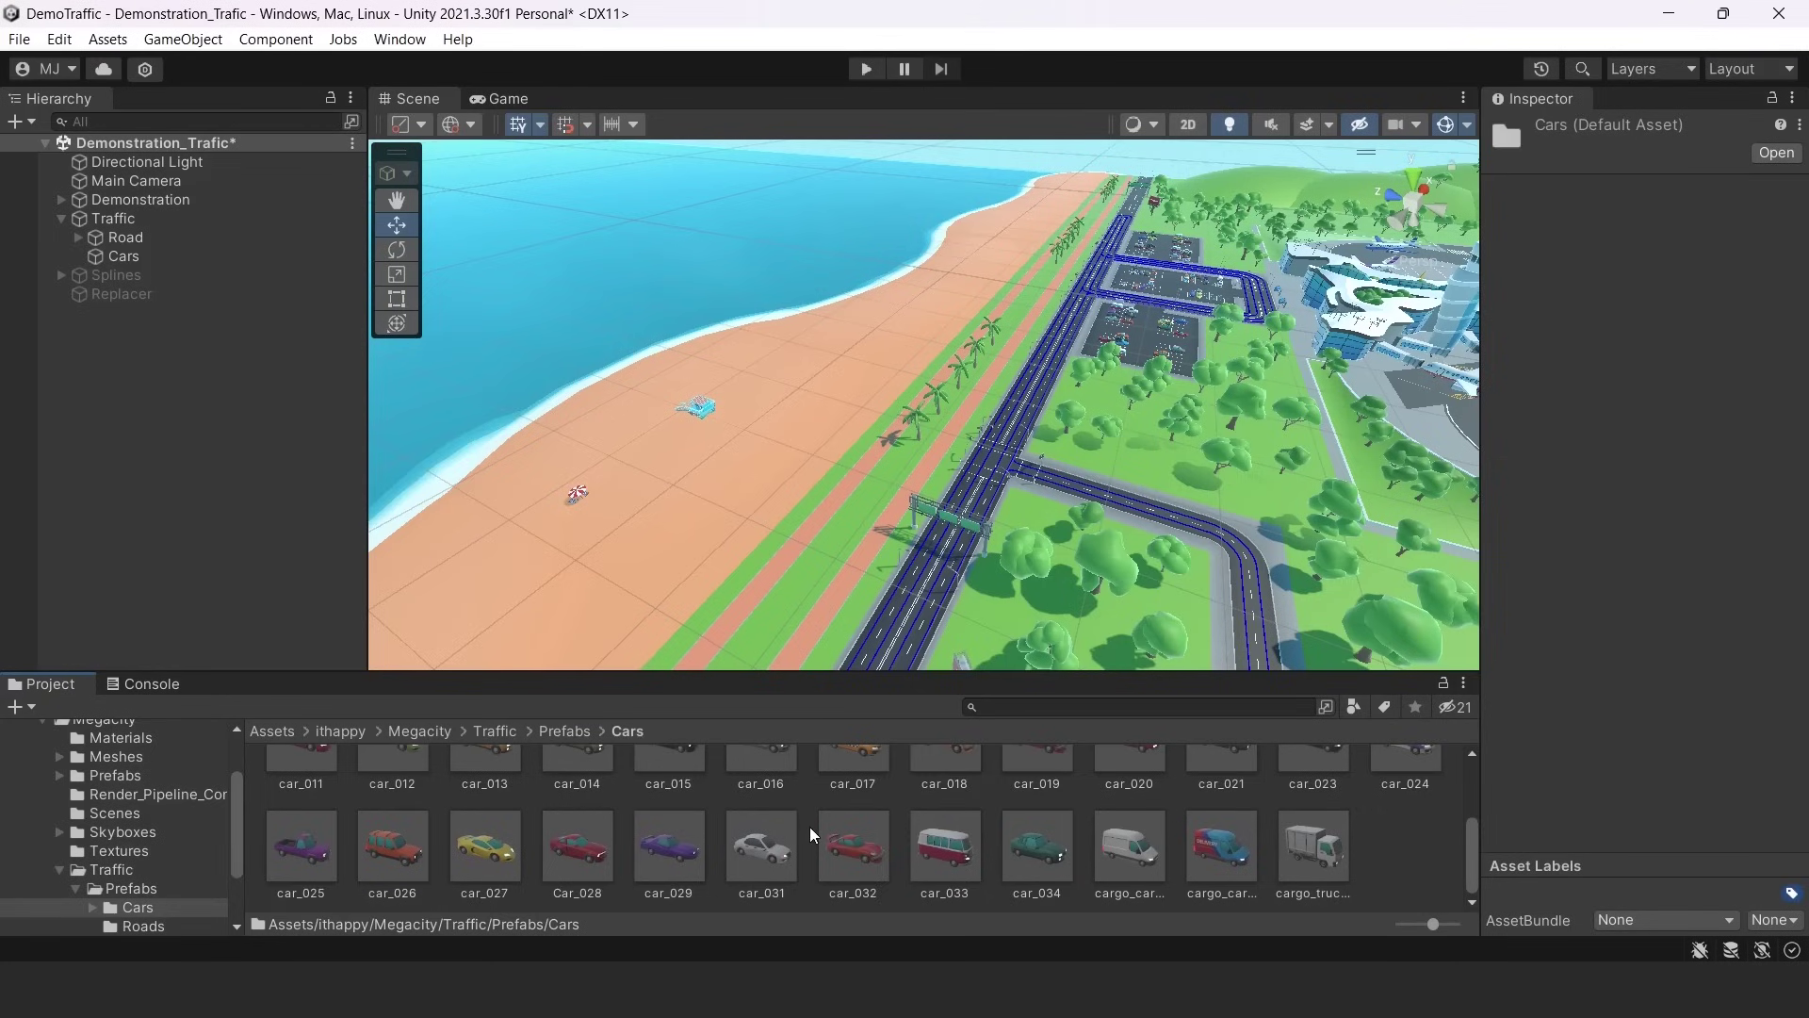
# Reselect Traffic, expand the 34-entry Car Prefabs list, scroll through it, then collapse it.
pyautogui.click(154, 236)
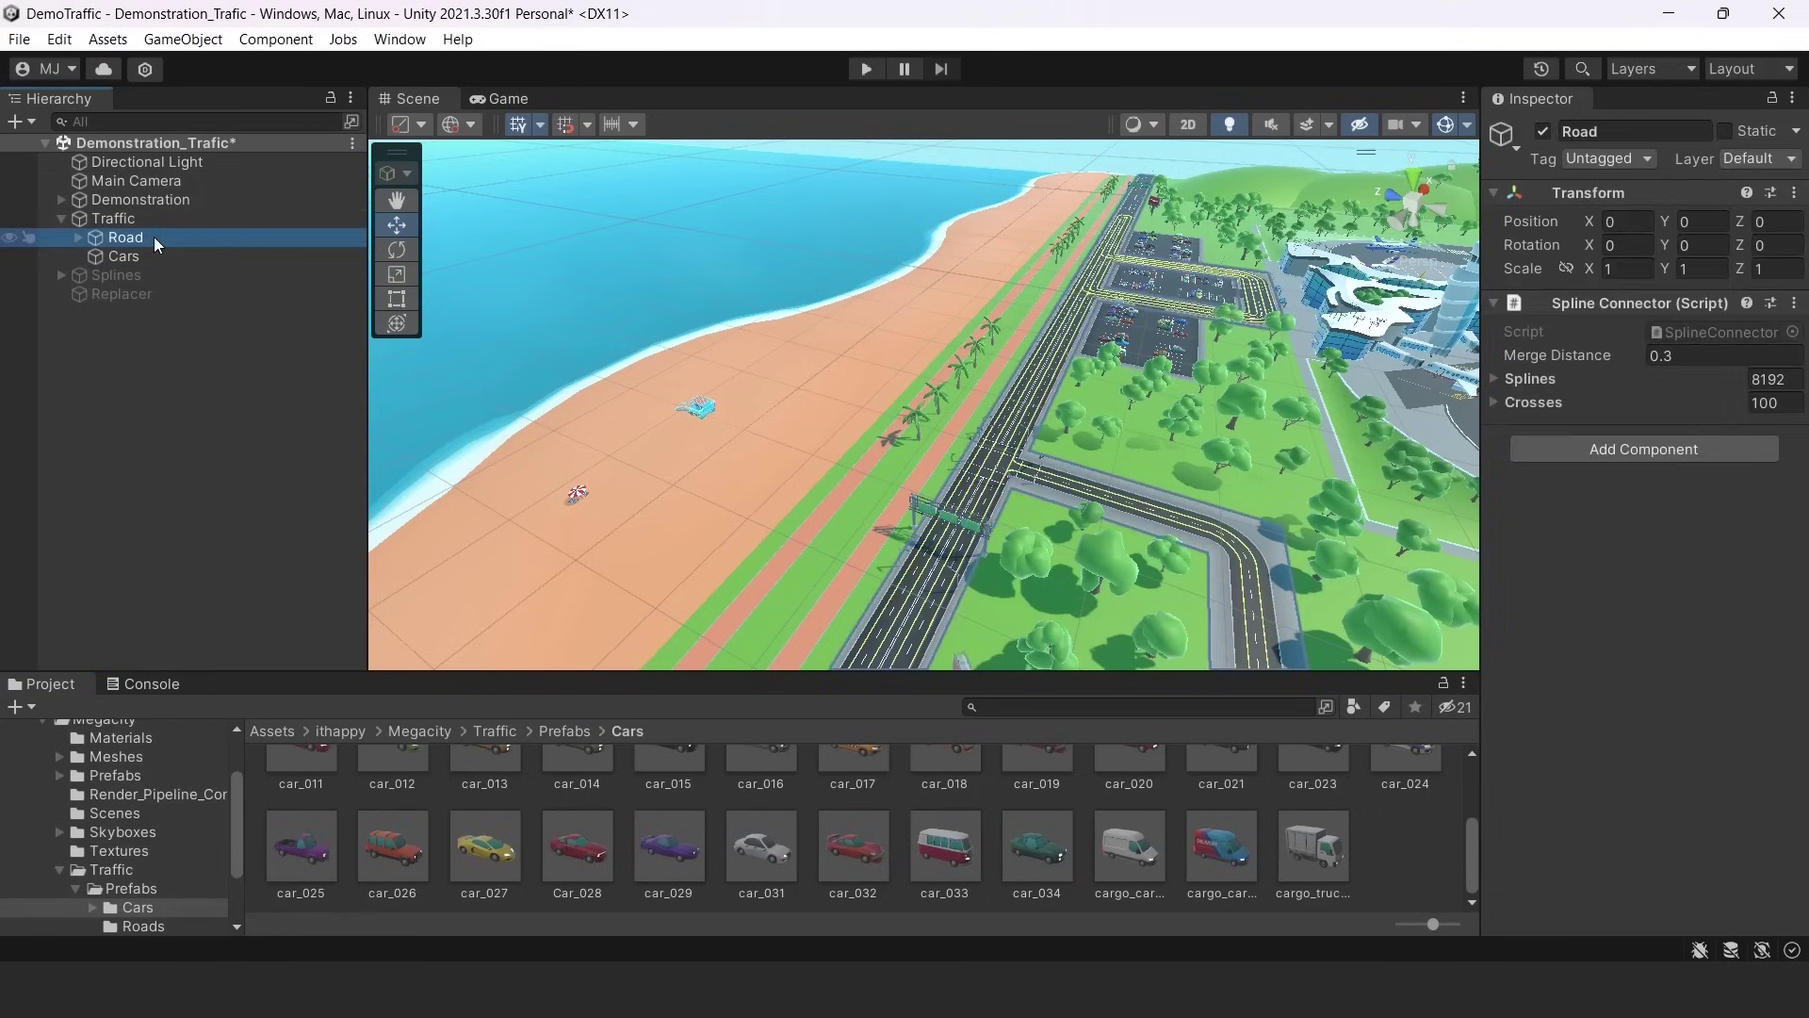
pyautogui.click(102, 216)
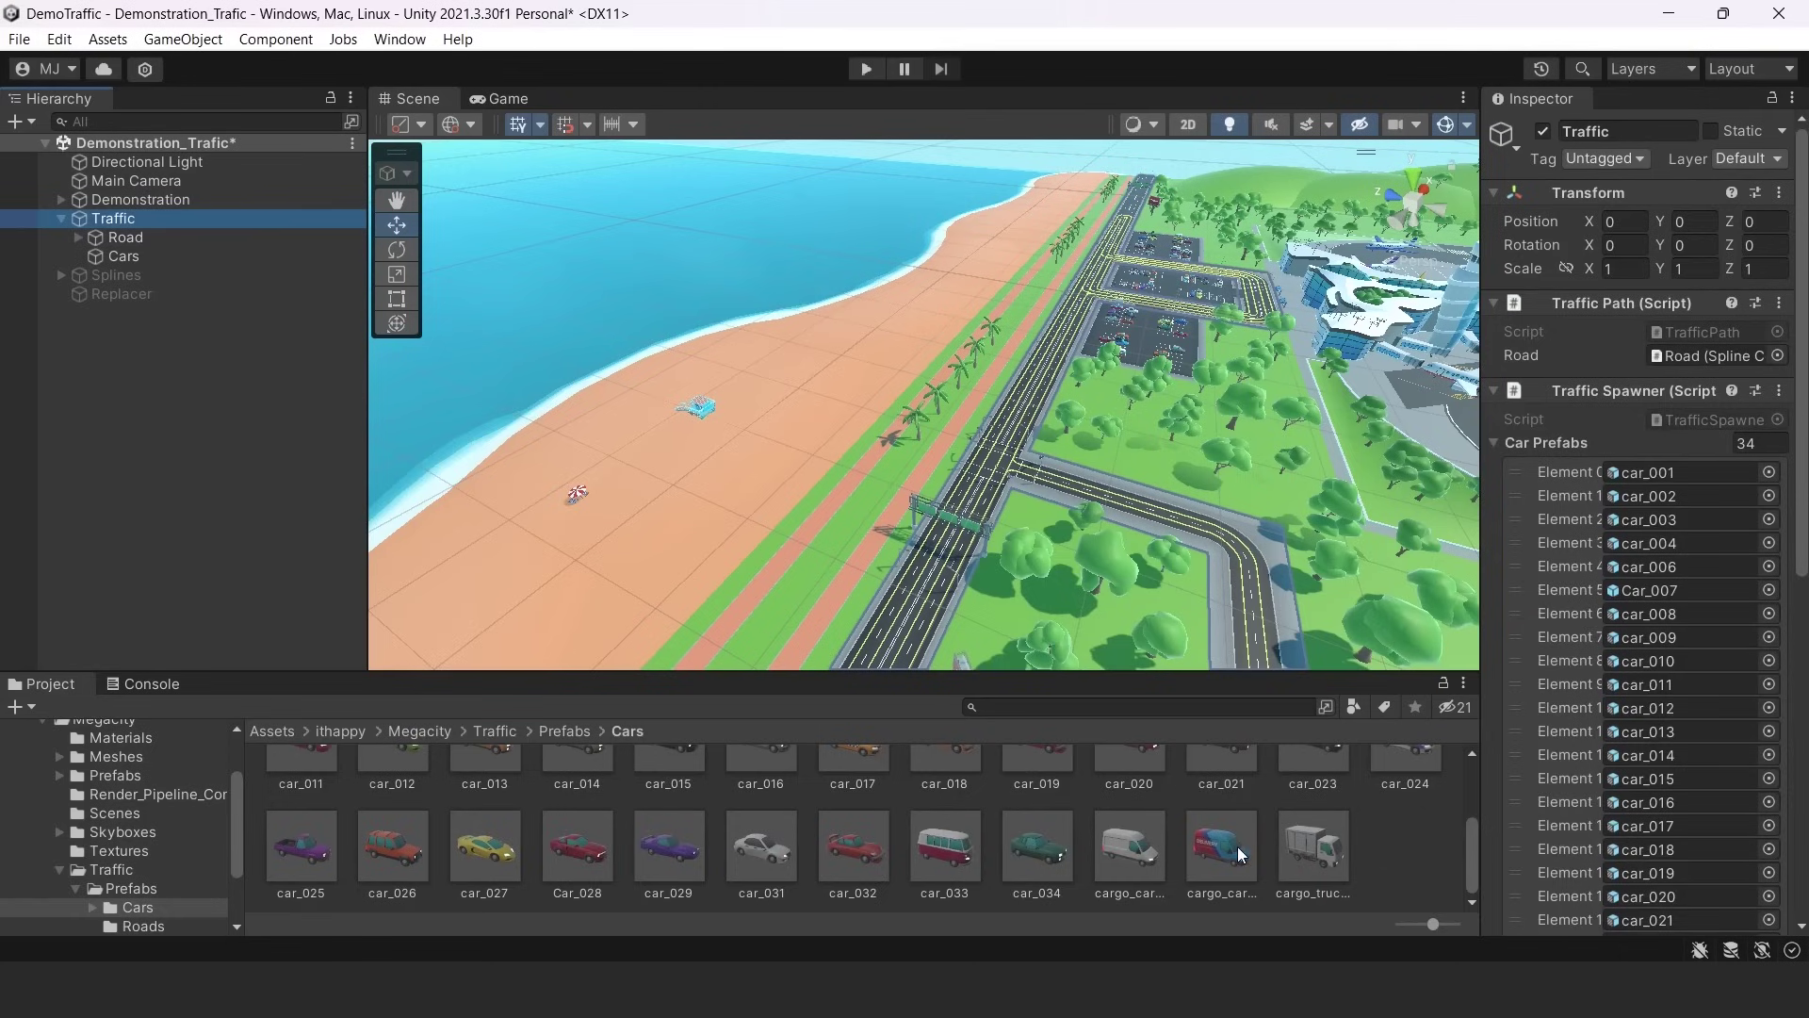
pyautogui.scroll(4, 1234, 846)
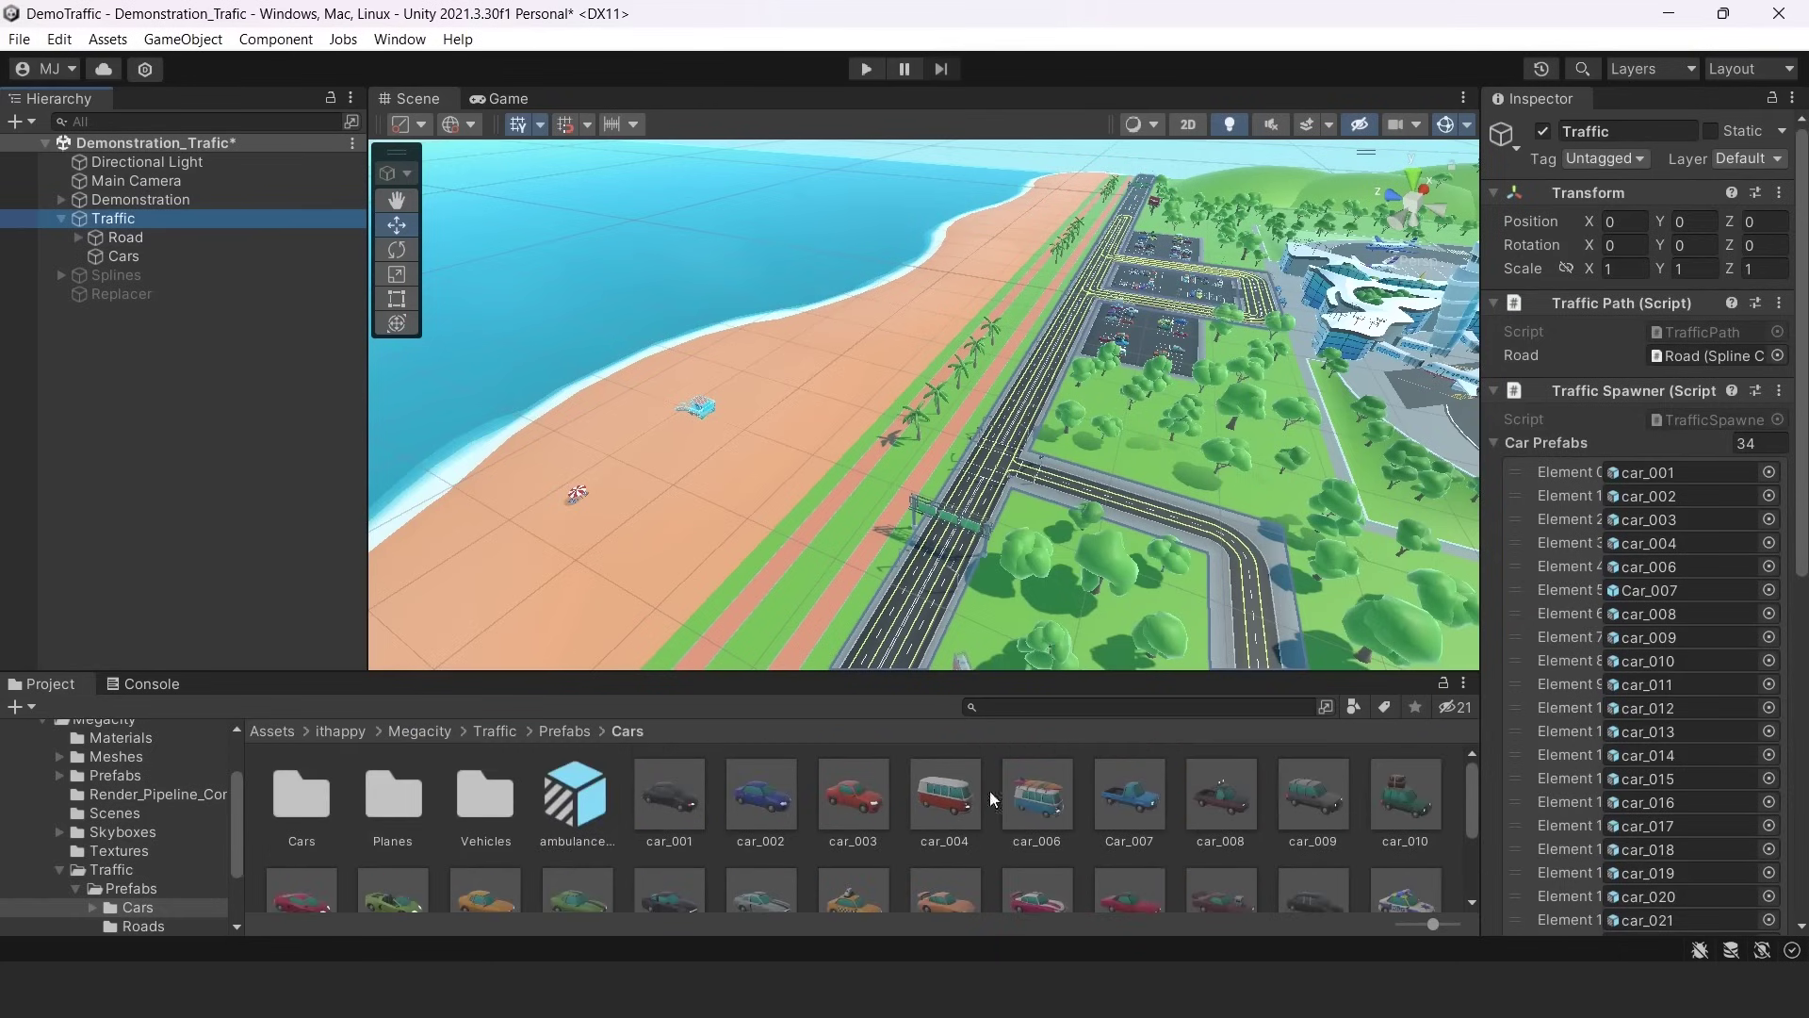
pyautogui.click(1540, 435)
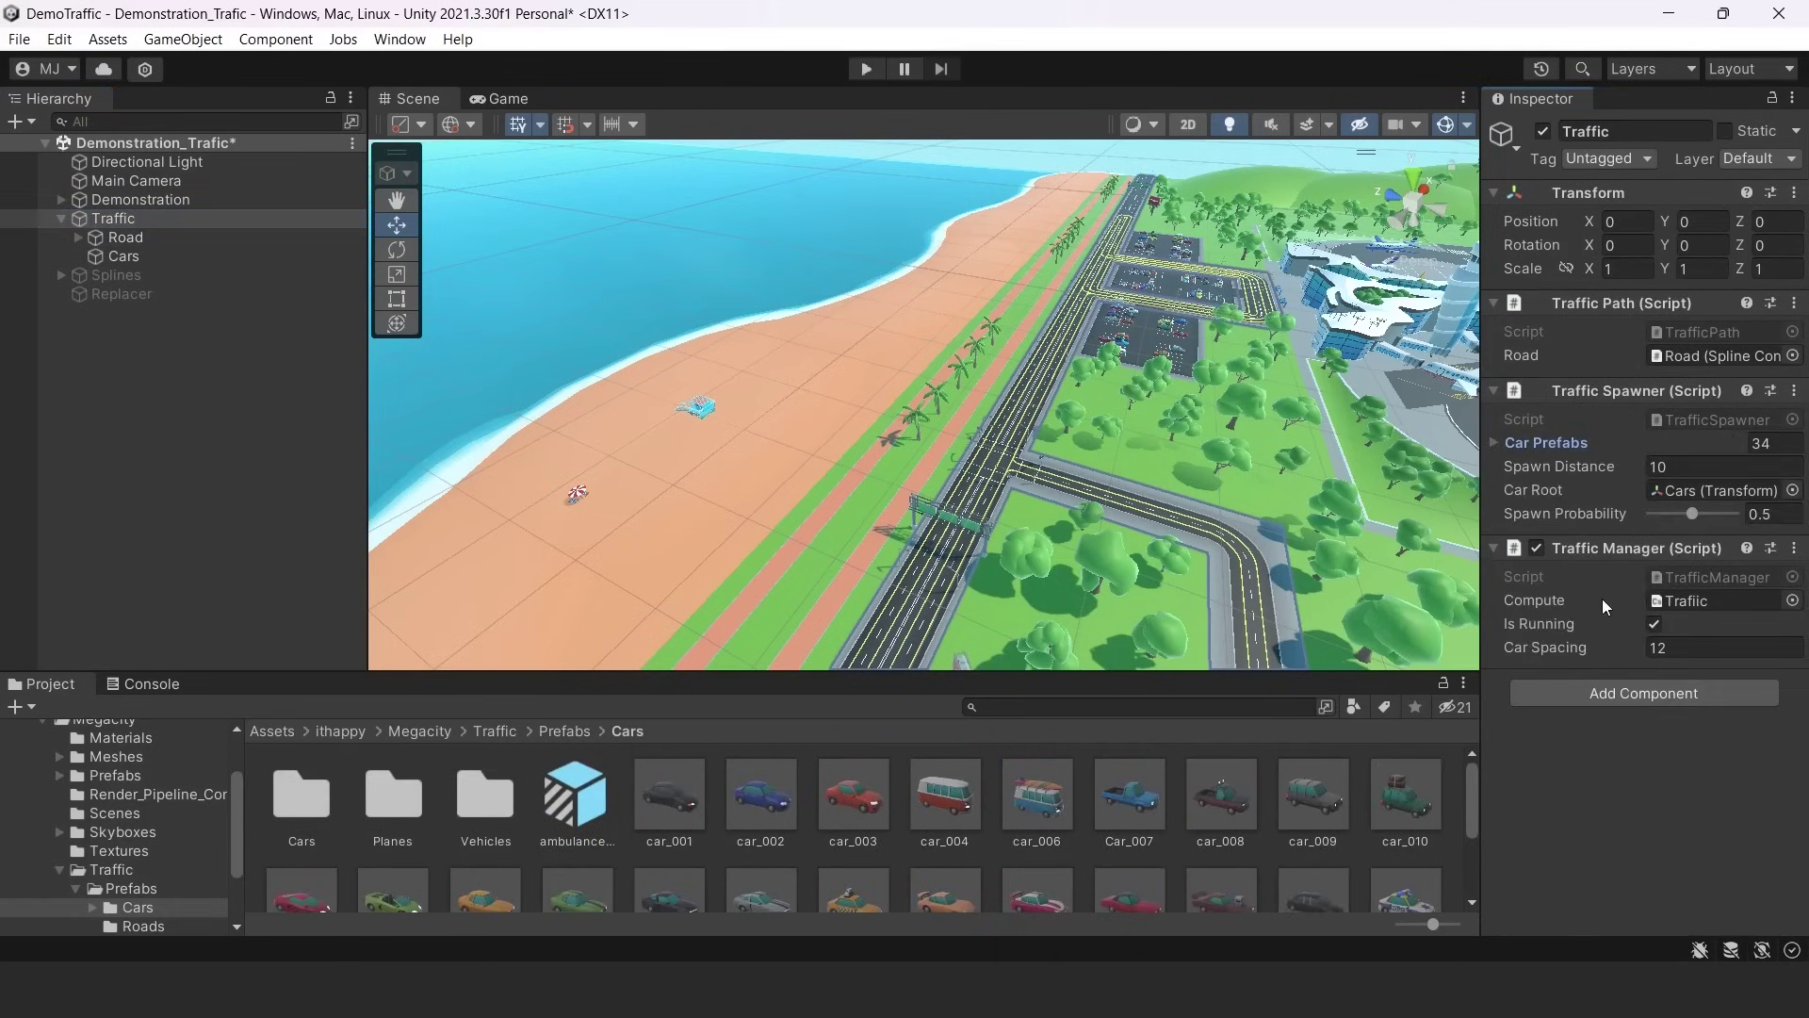
pyautogui.click(1498, 443)
pyautogui.scroll(-8, 1659, 654)
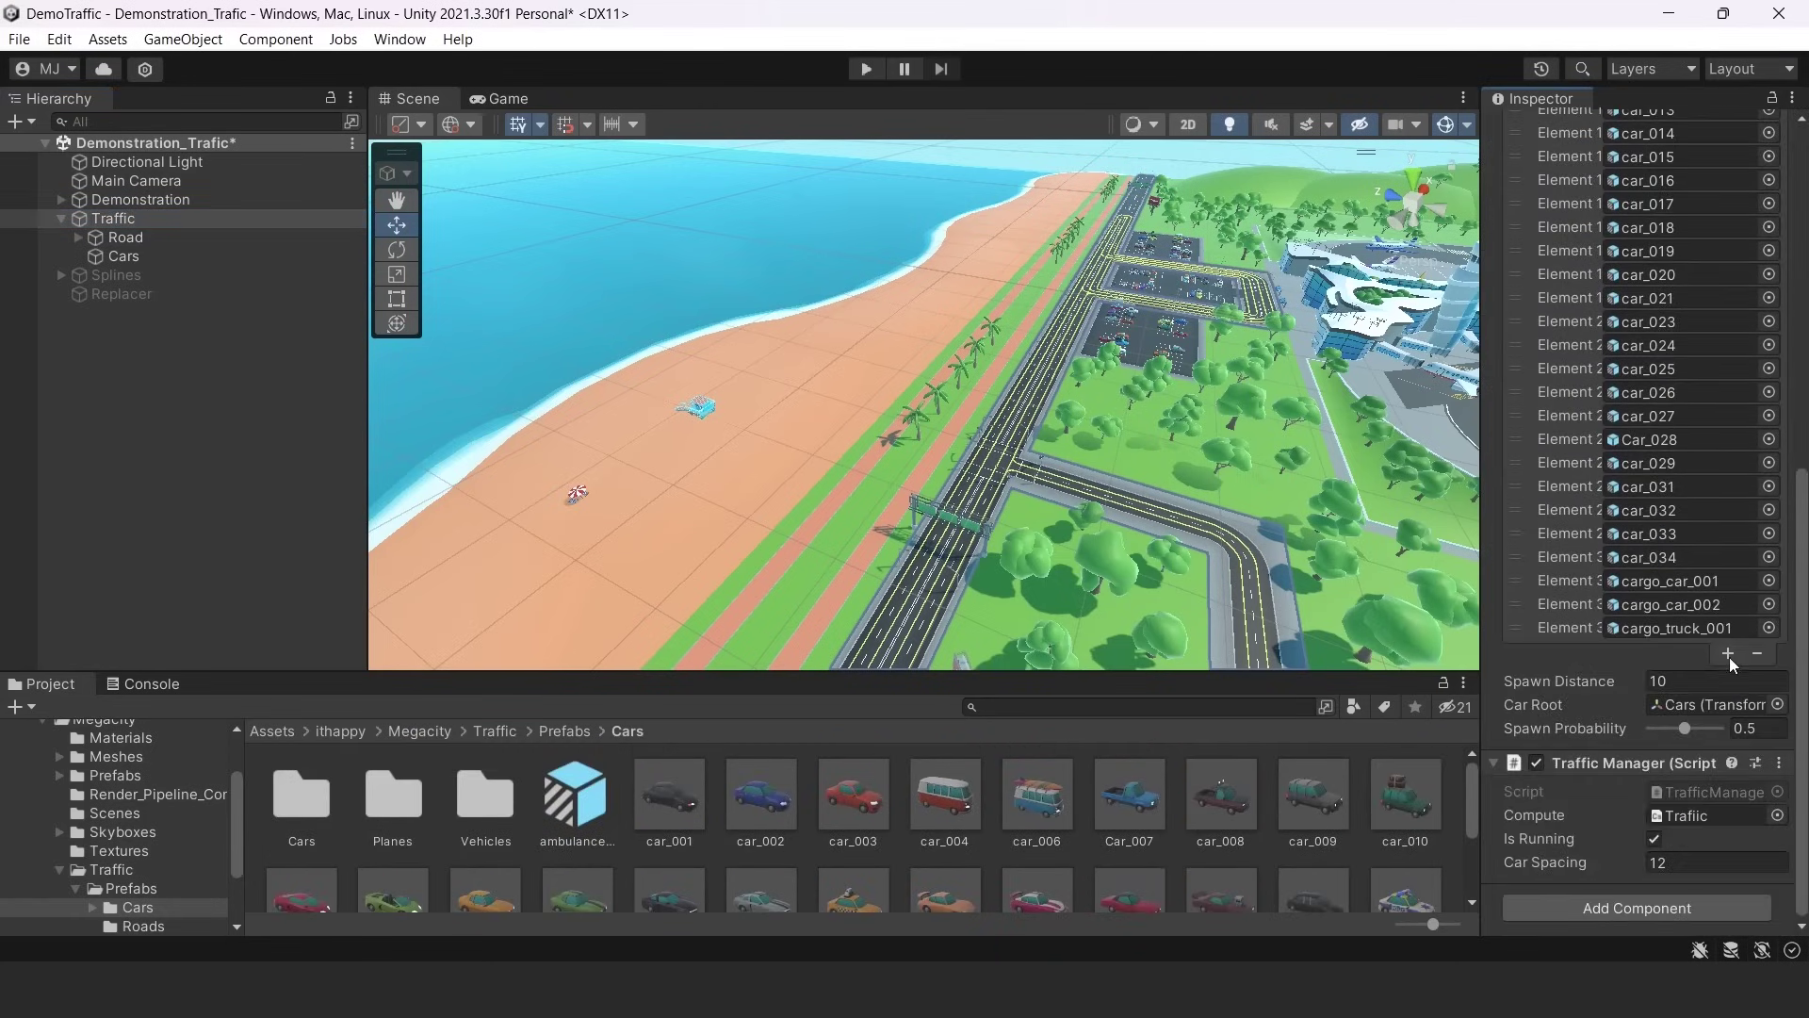
pyautogui.scroll(8, 1579, 615)
pyautogui.click(1512, 438)
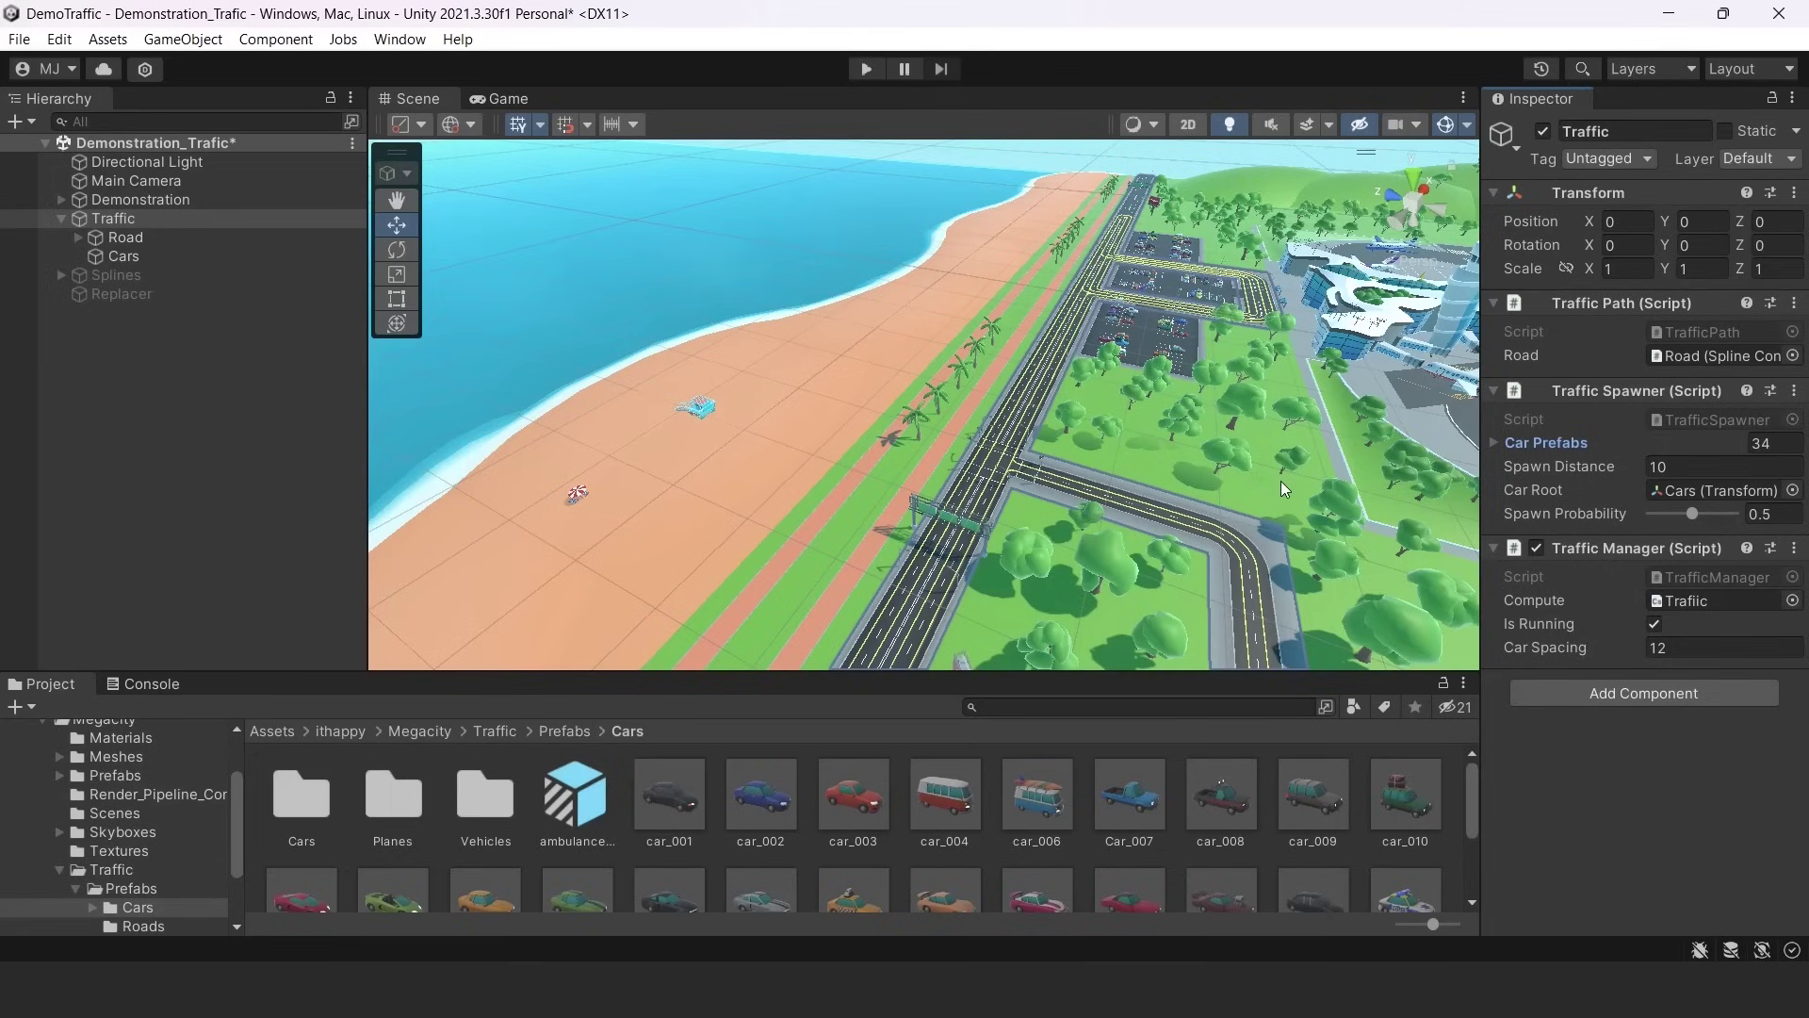
pyautogui.click(1677, 461)
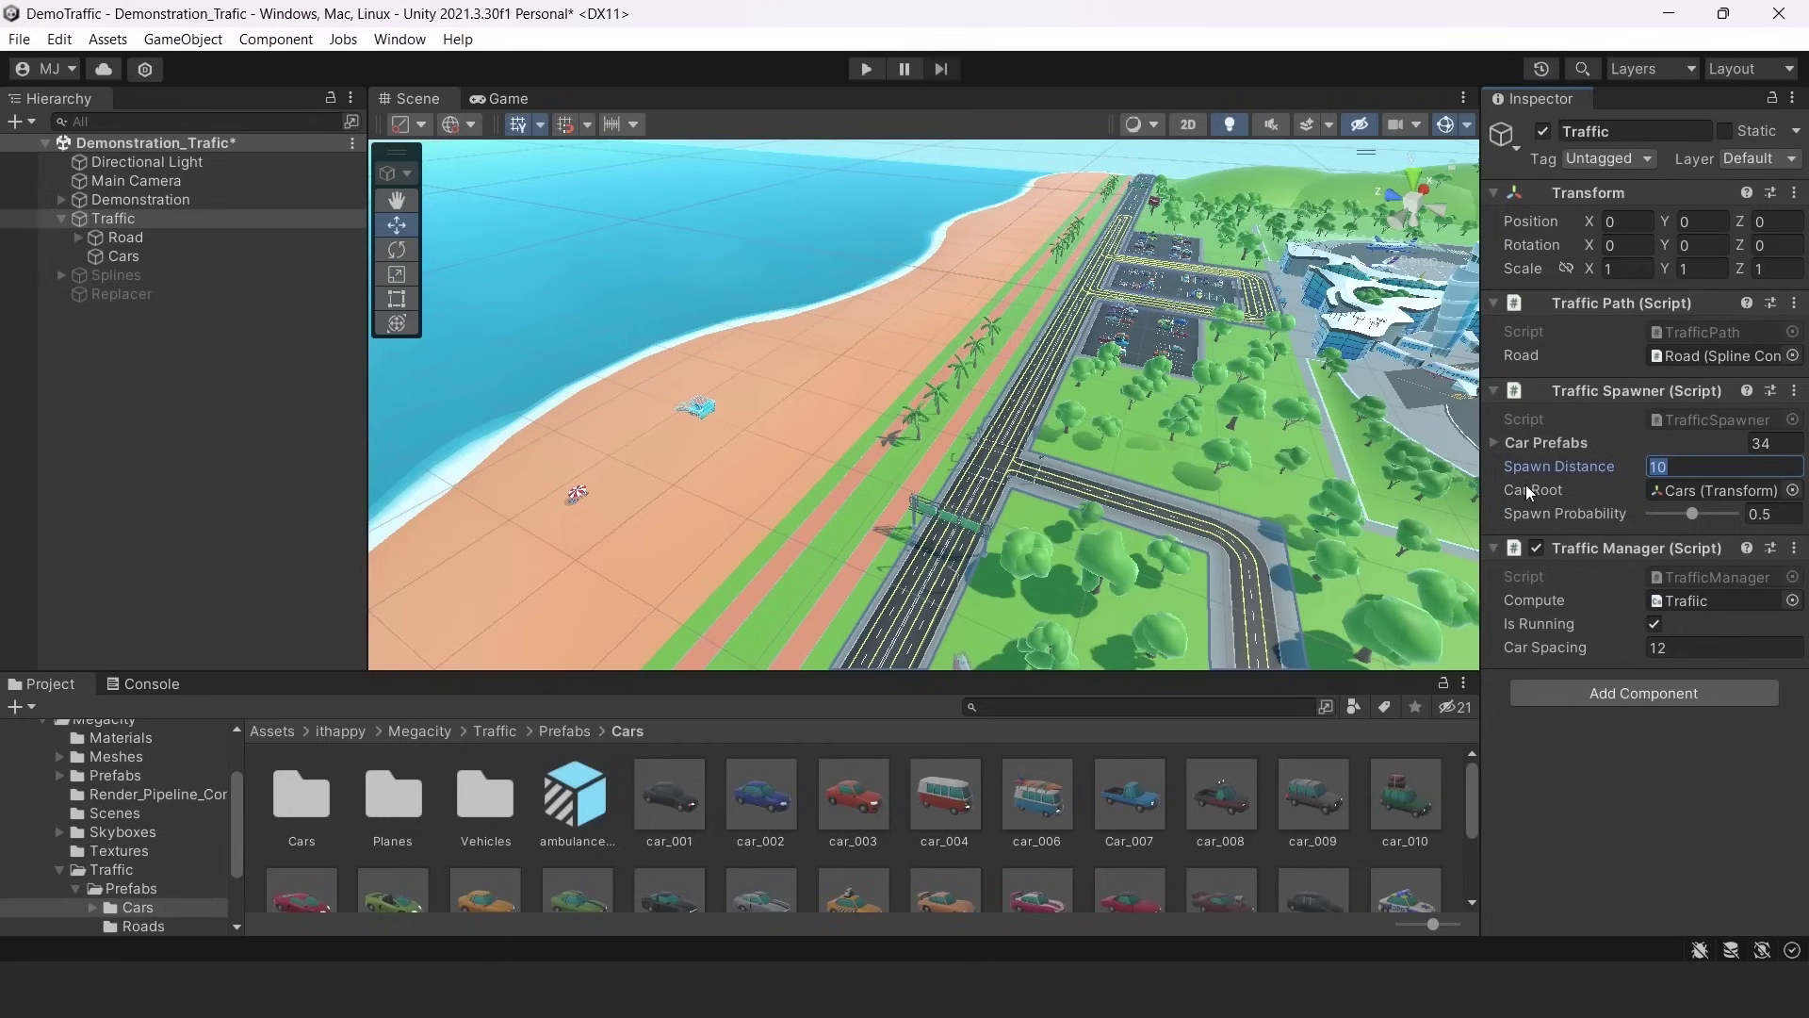
pyautogui.click(1655, 492)
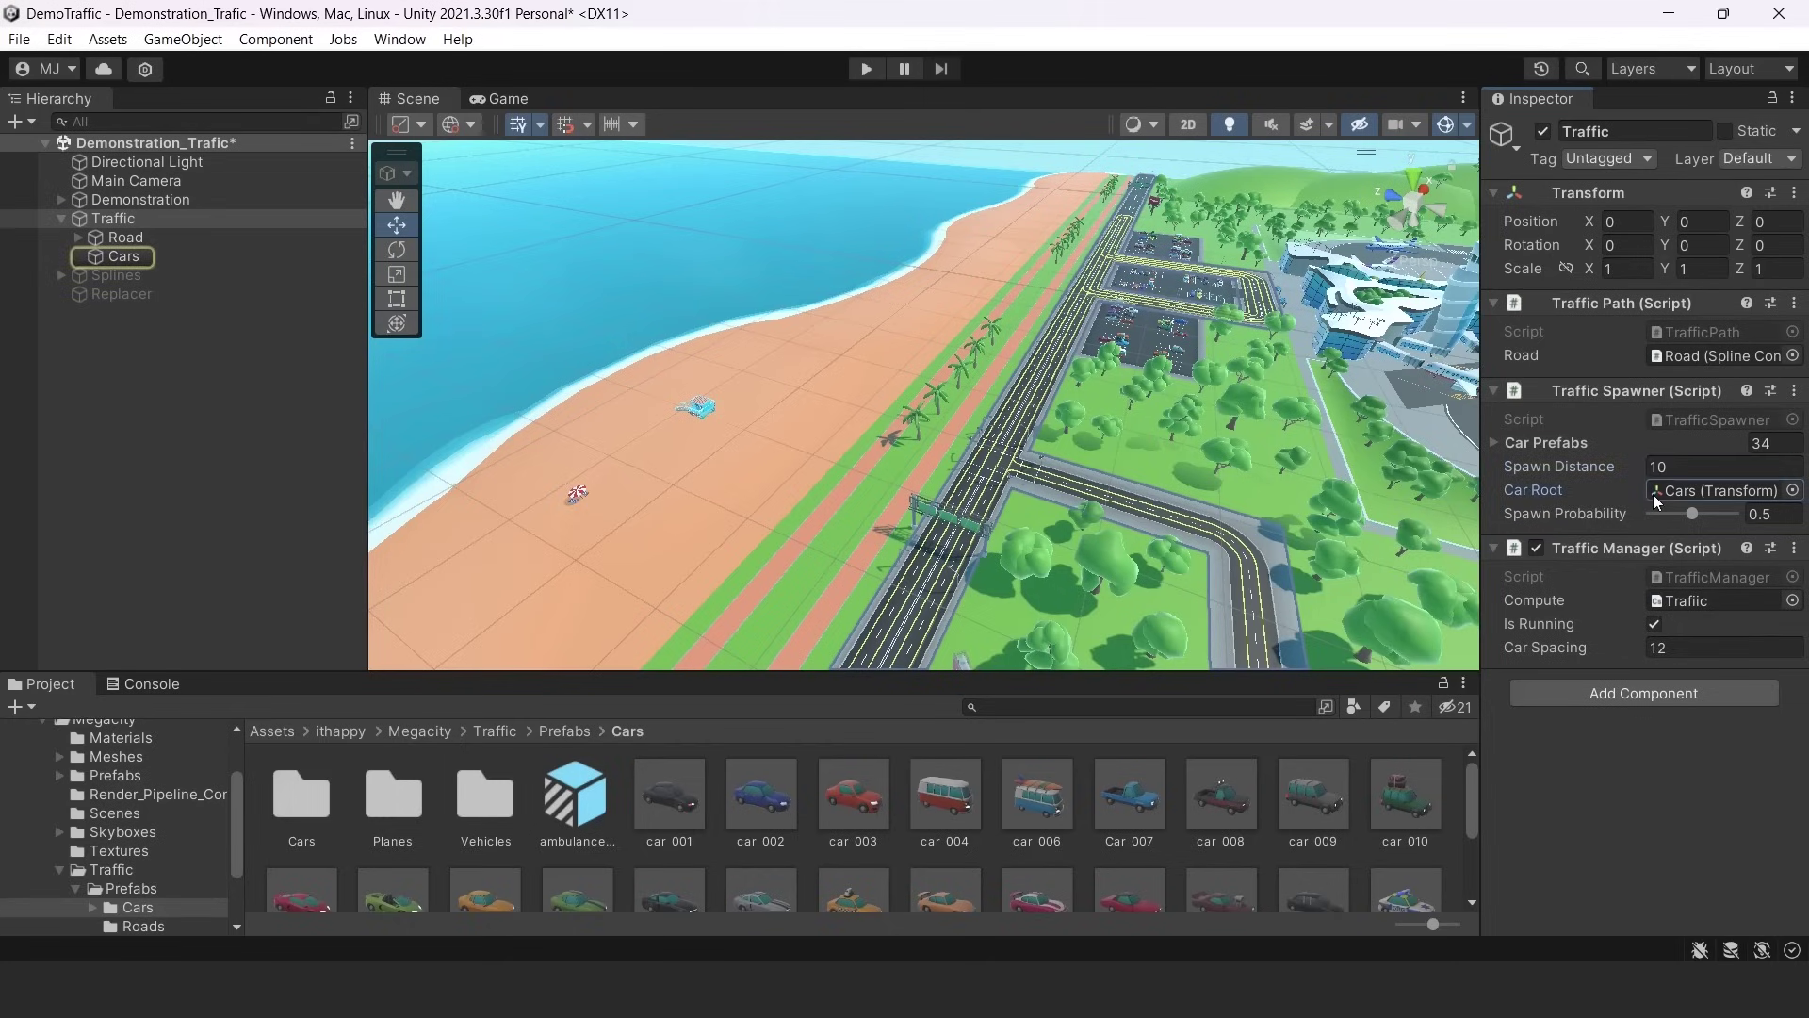
pyautogui.click(123, 256)
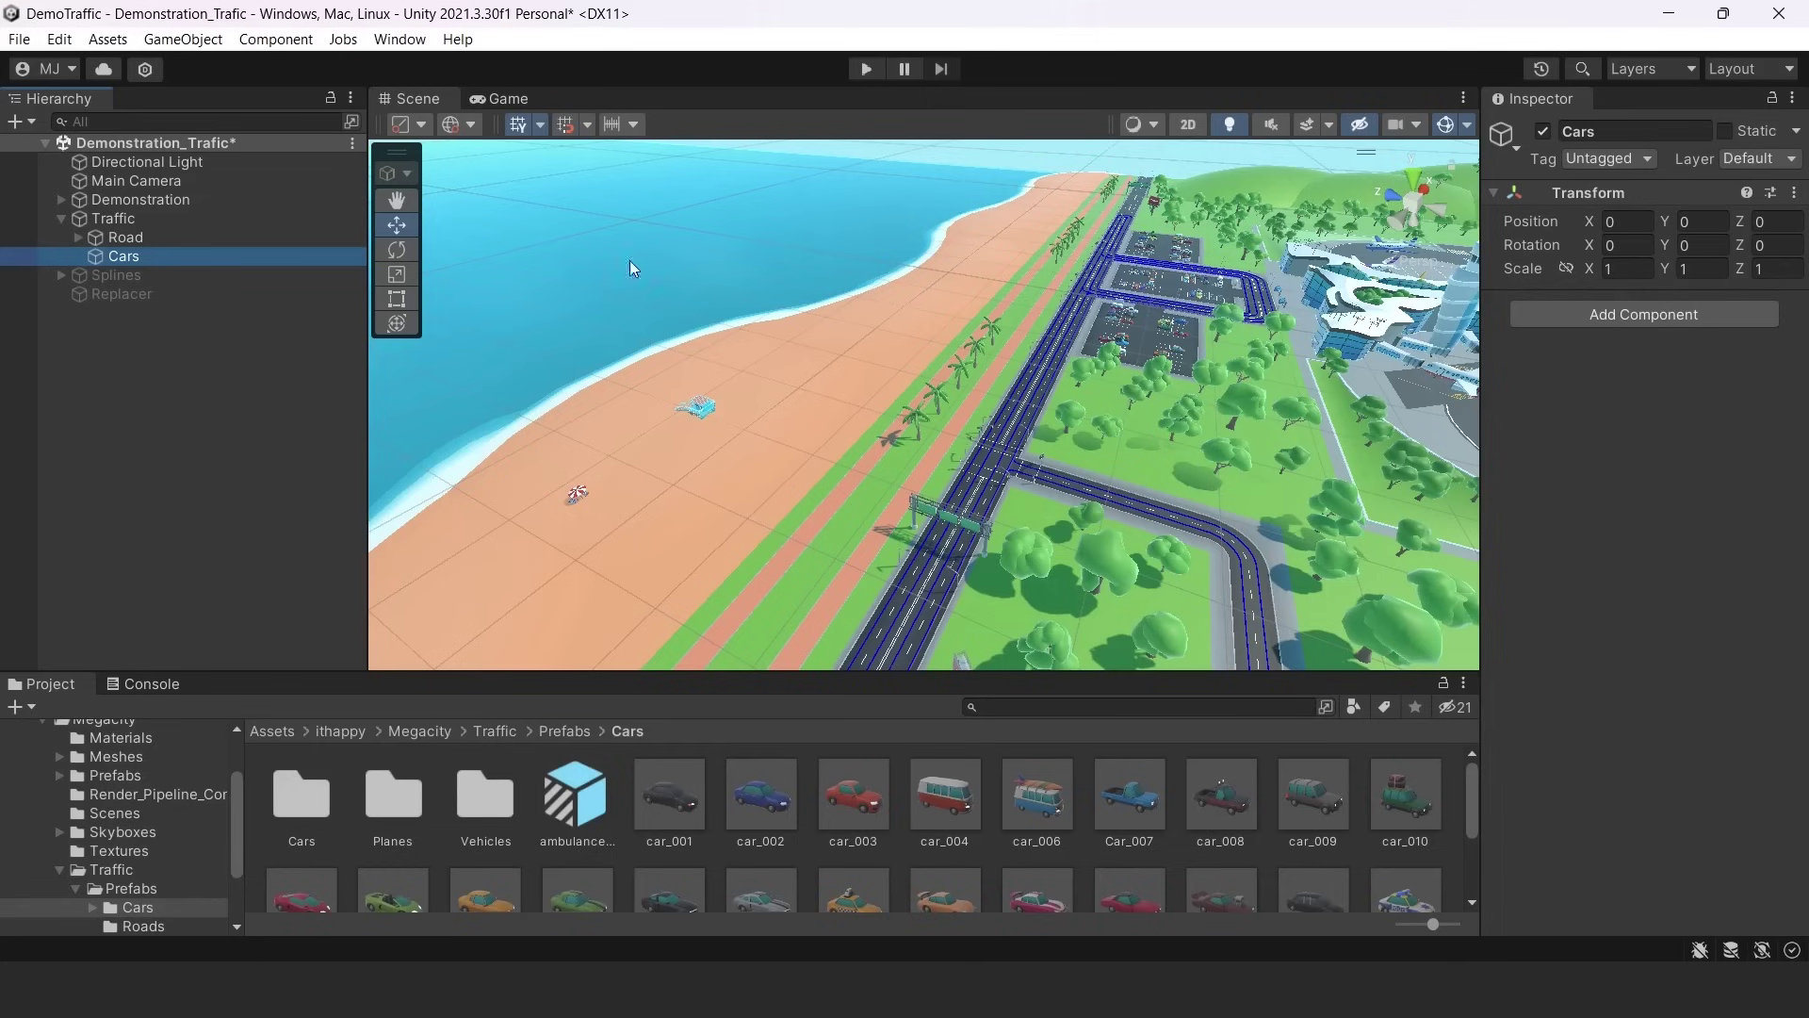
pyautogui.click(178, 222)
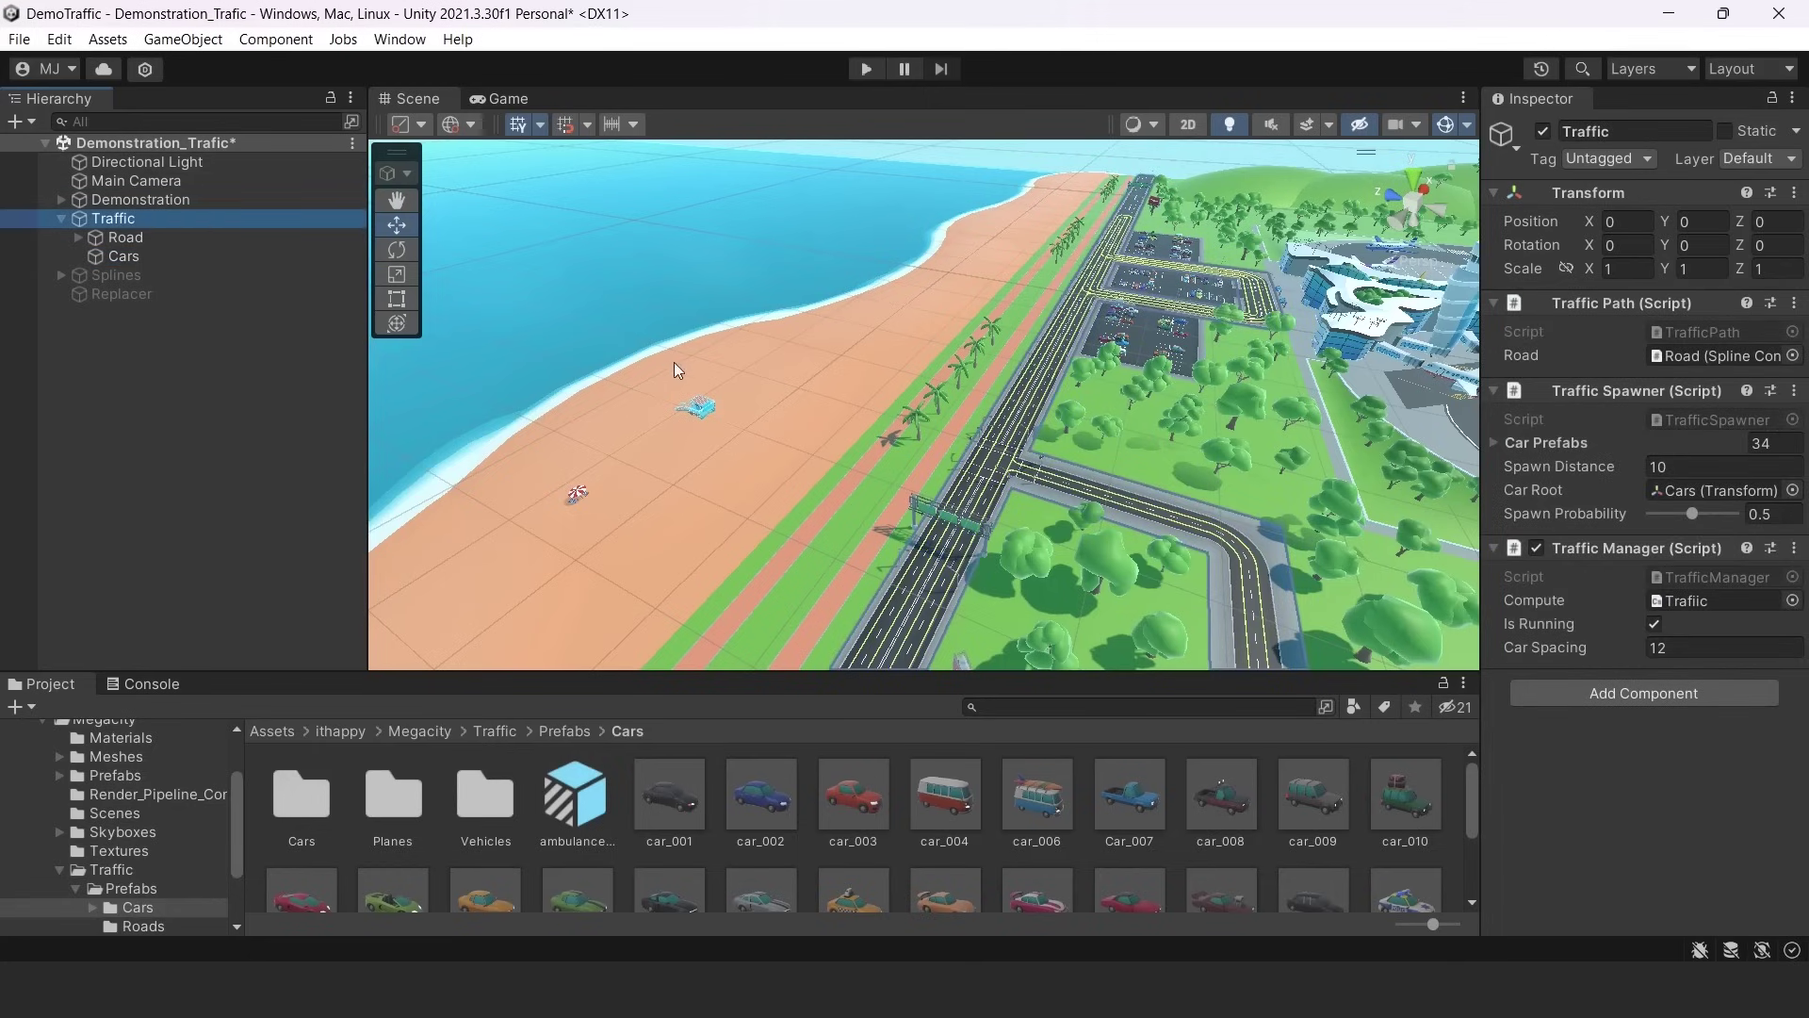
pyautogui.click(1678, 488)
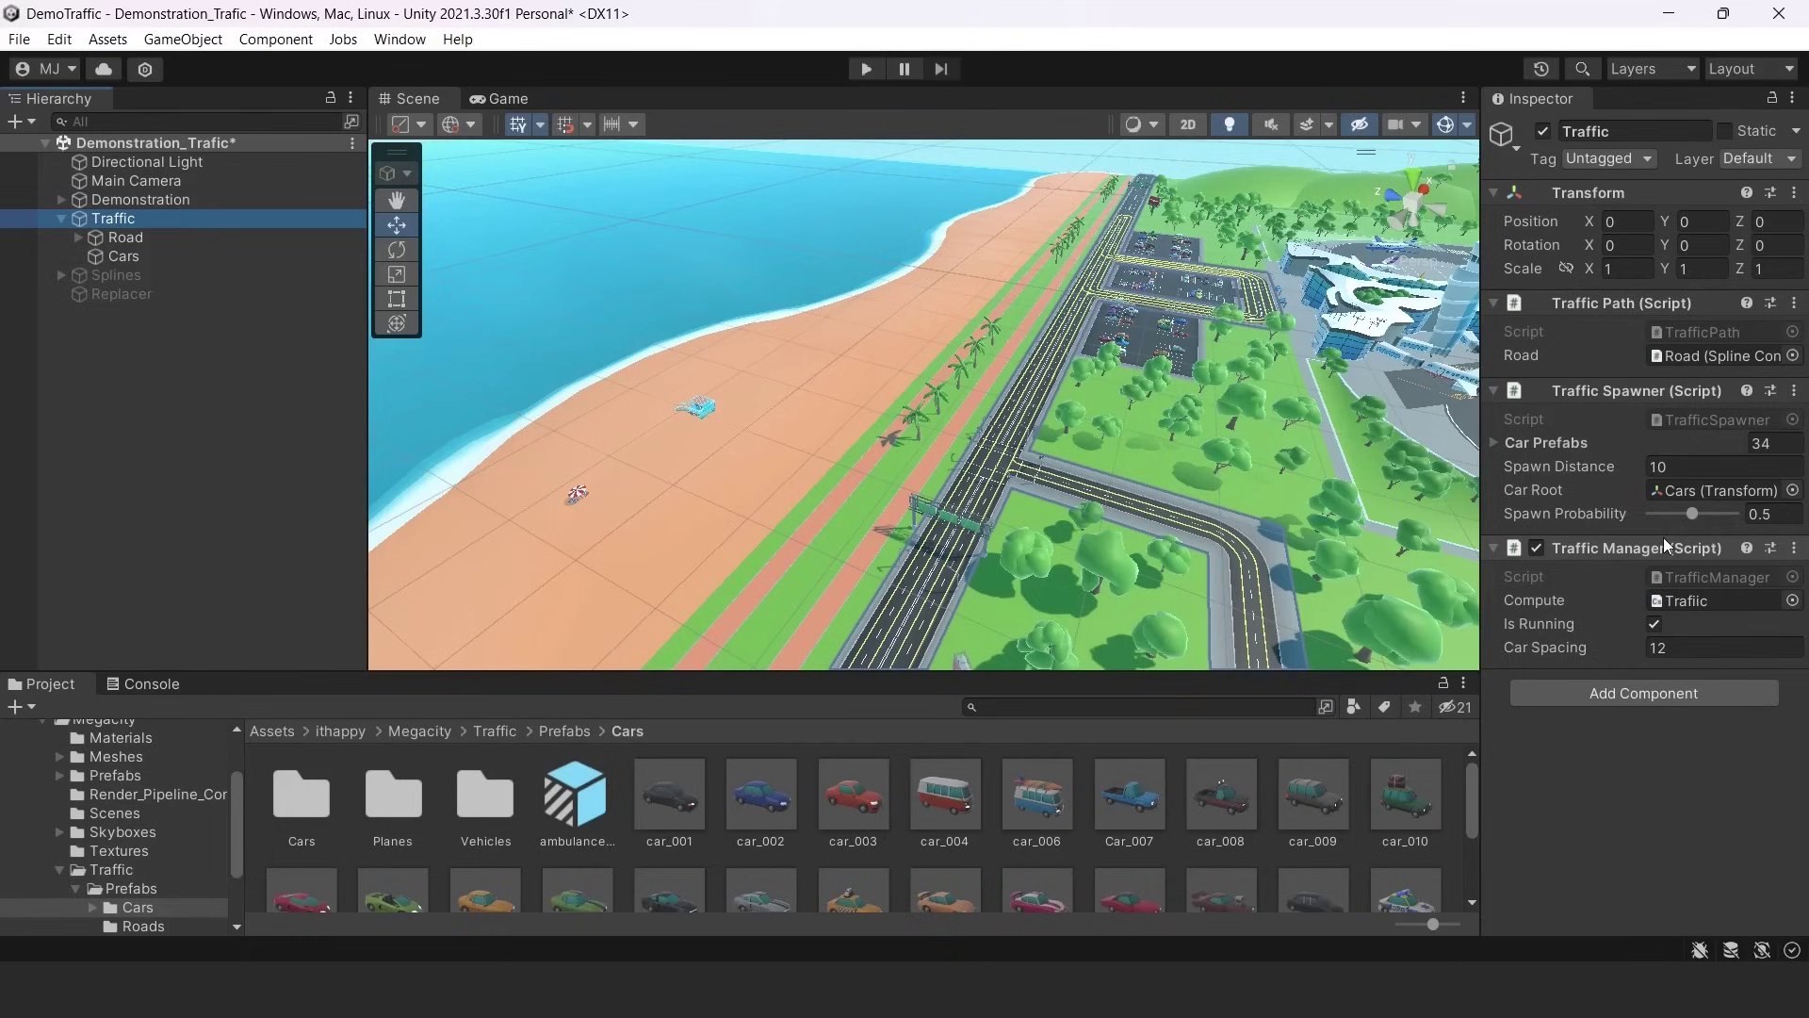
pyautogui.moveTo(1692, 514); pyautogui.dragTo(1767, 529)
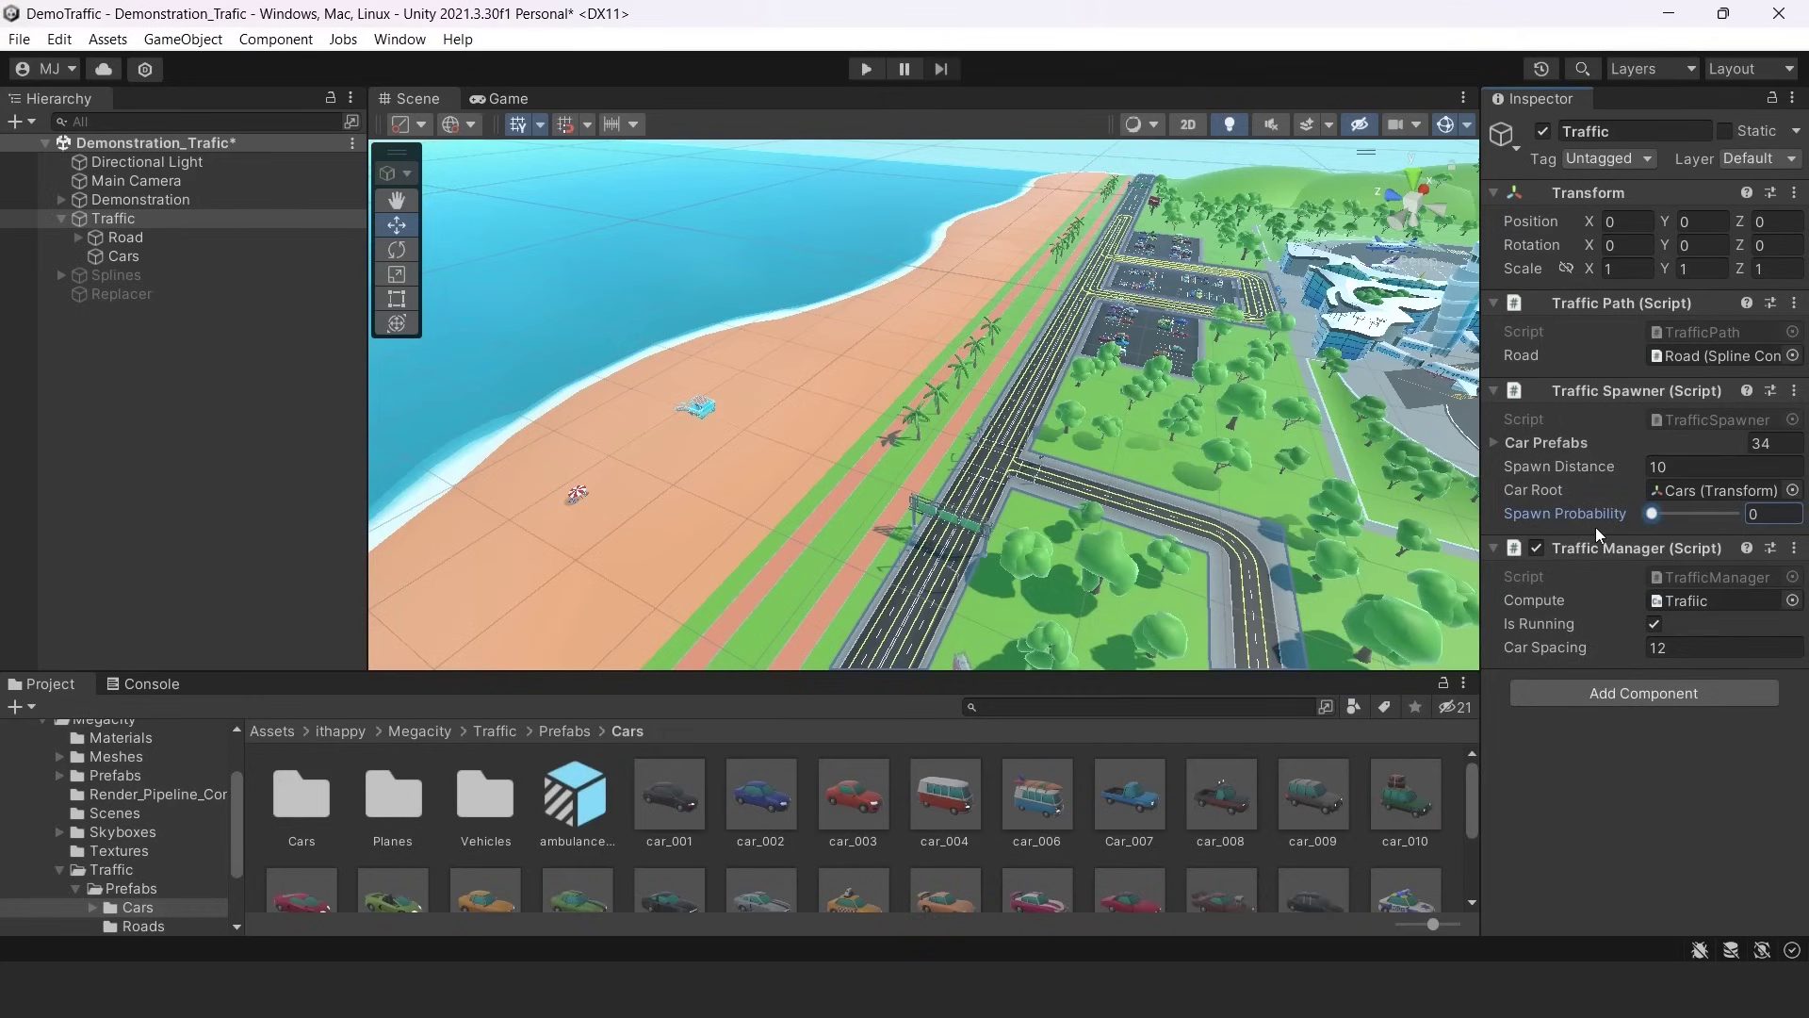
pyautogui.moveTo(1665, 516); pyautogui.dragTo(1704, 514)
pyautogui.doubleClick(1764, 514)
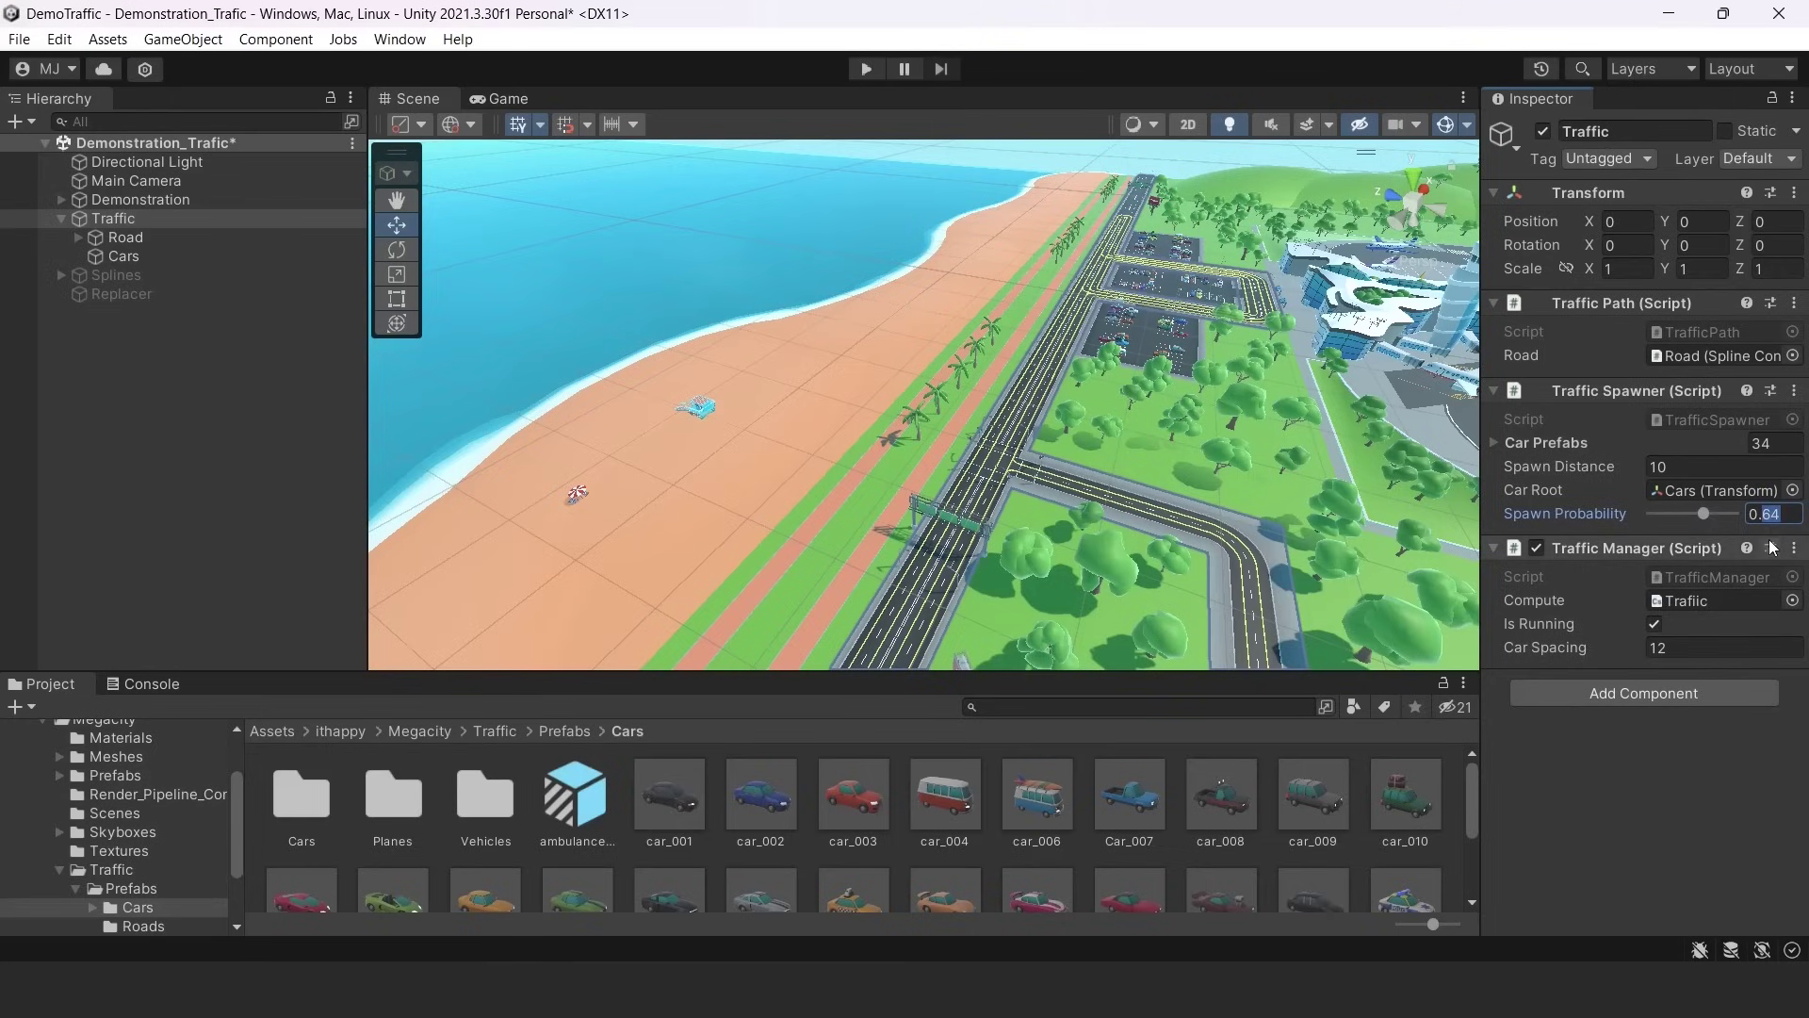
pyautogui.write('0.5')
pyautogui.click(1627, 836)
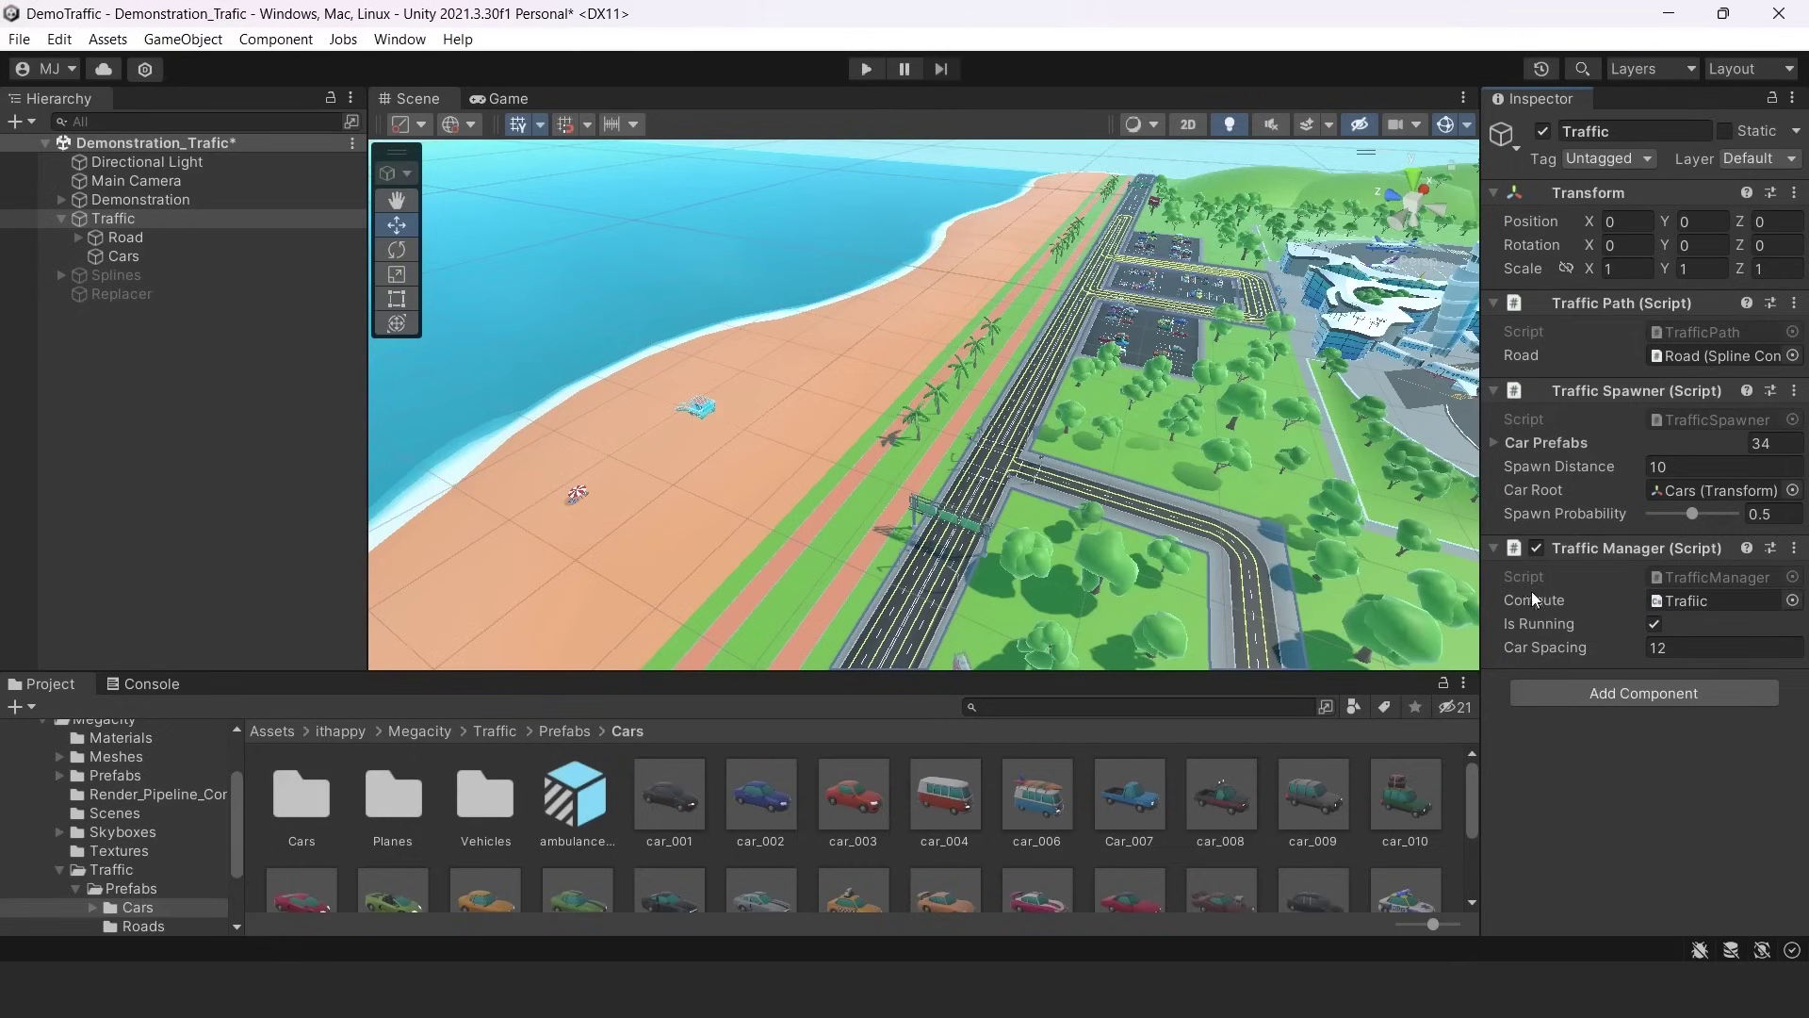
# Assign the Trafiic compute shader and open its Traffic/Scripts/Compute folder.
pyautogui.click(1792, 600)
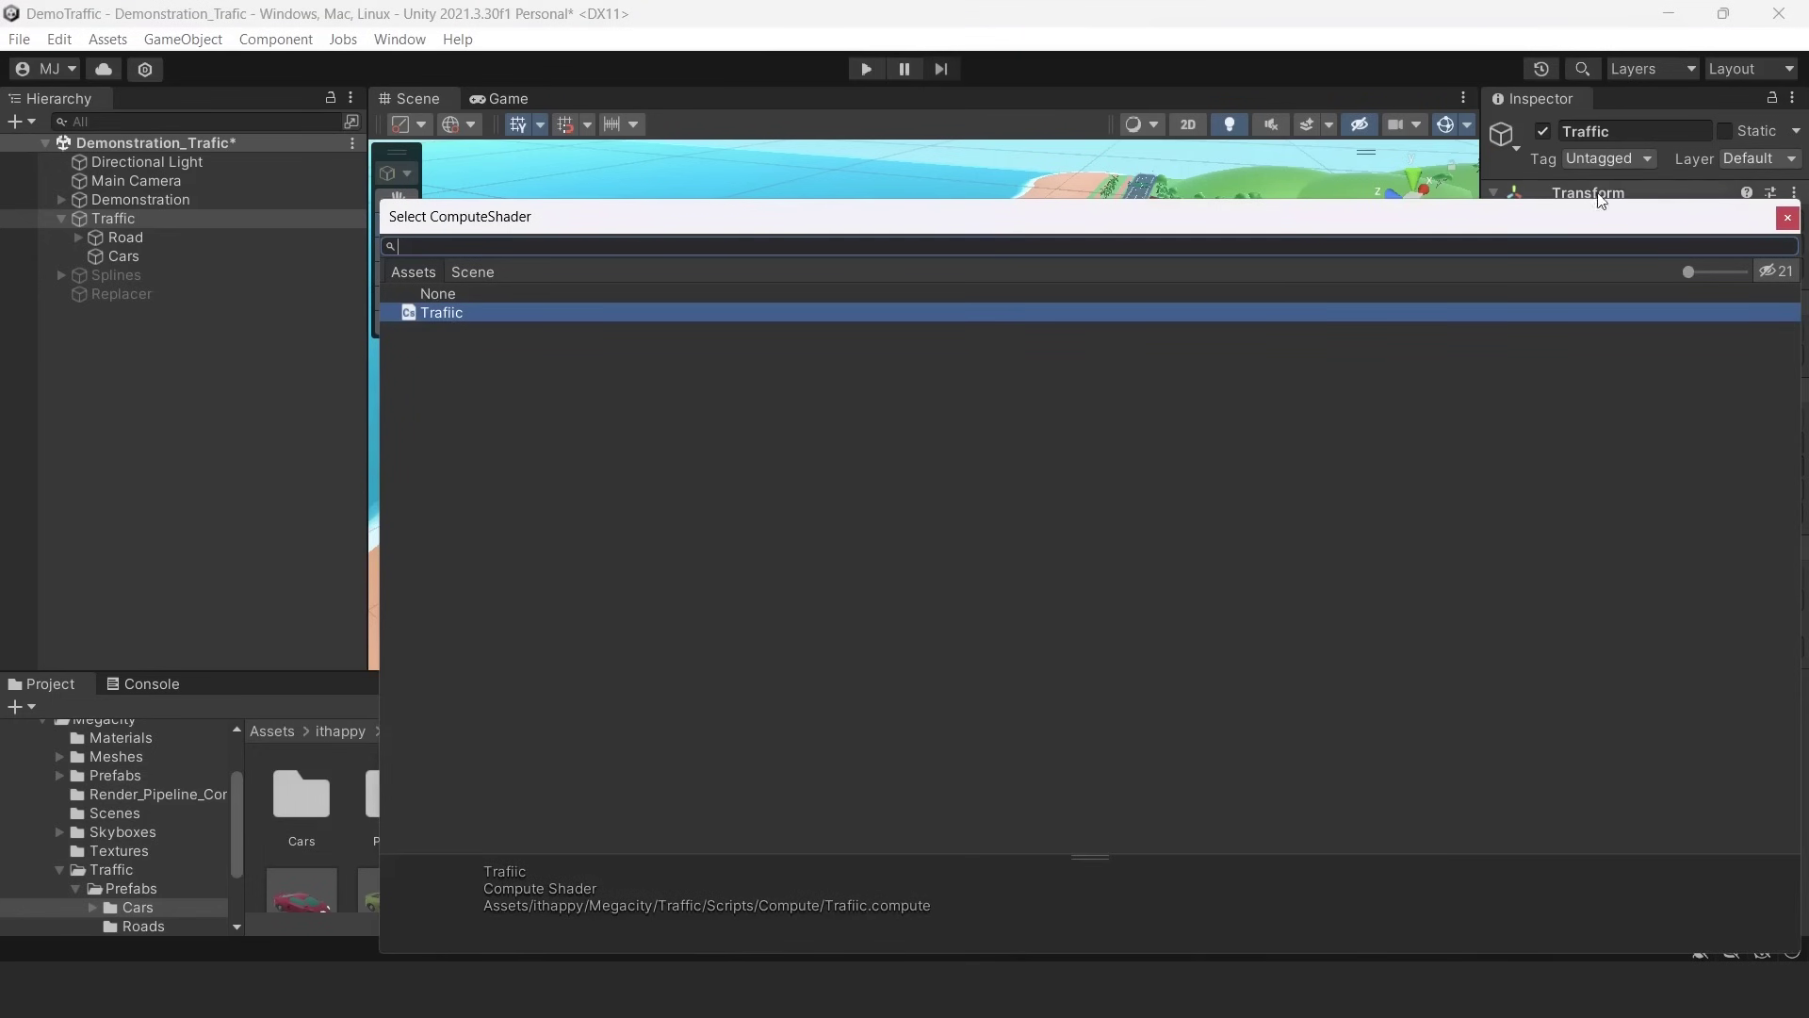
pyautogui.doubleClick(444, 315)
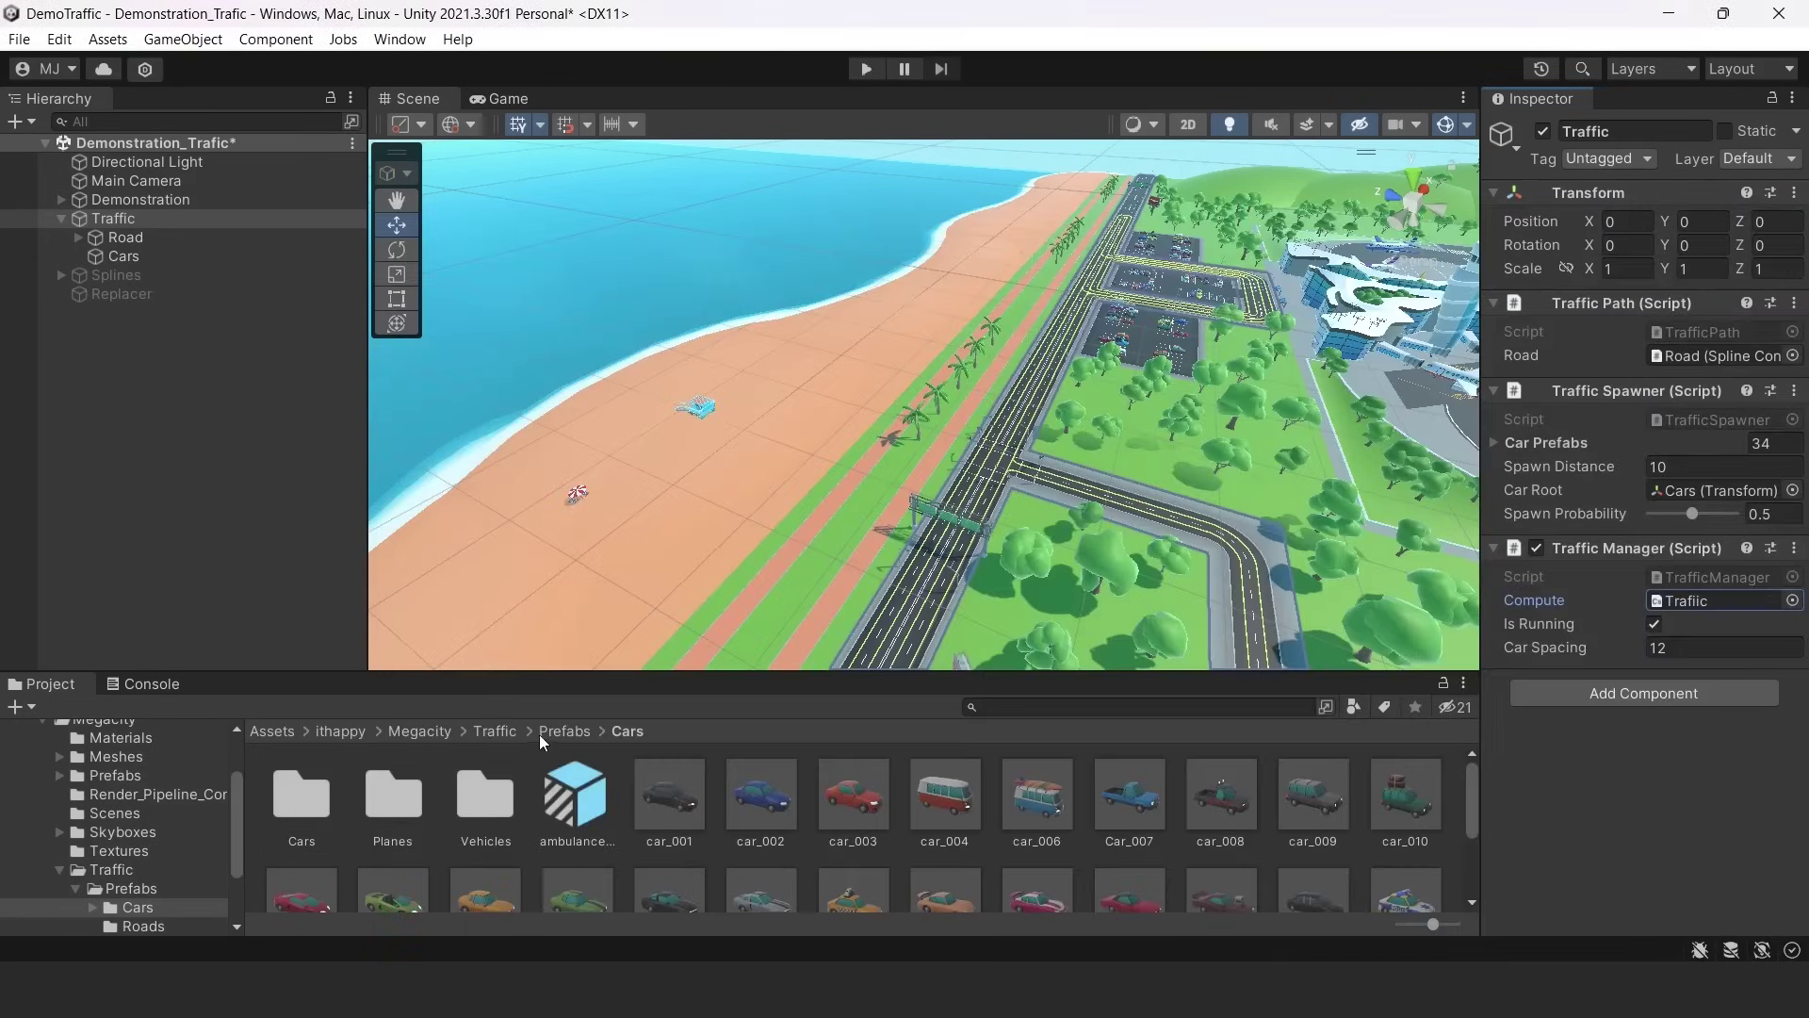
pyautogui.click(493, 732)
pyautogui.doubleClick(391, 796)
pyautogui.doubleClick(389, 796)
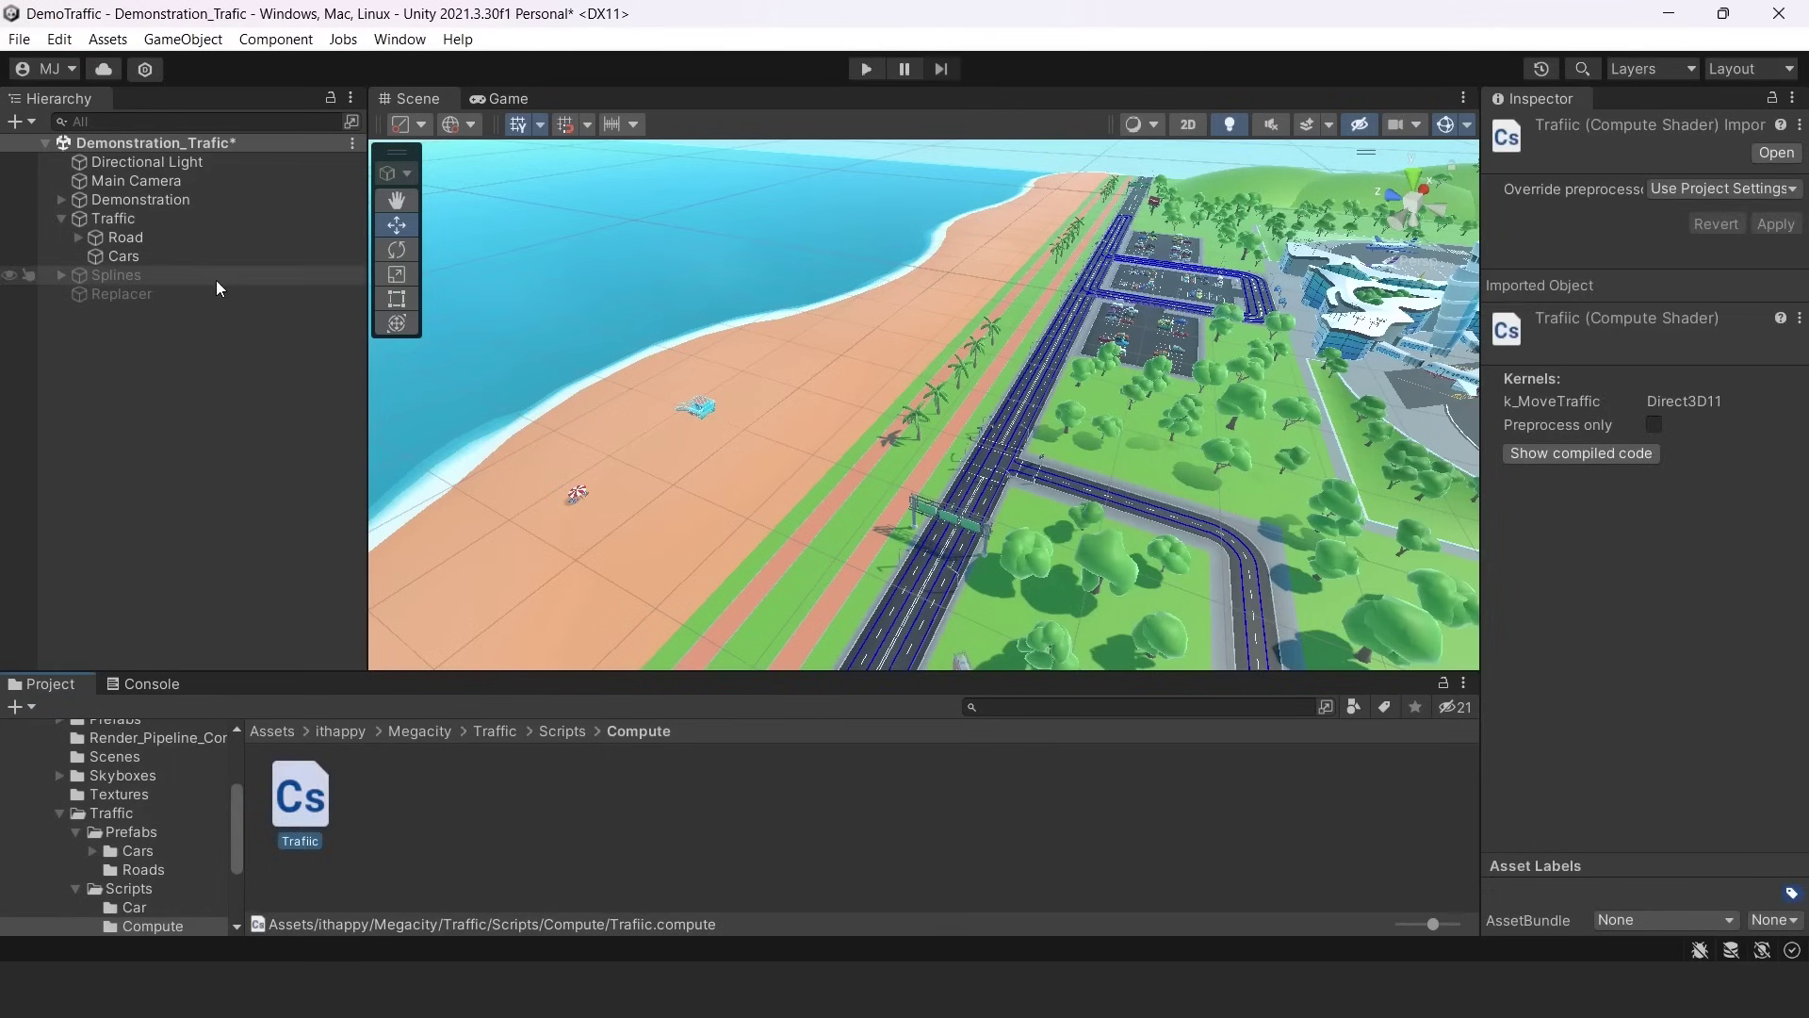
# Toggle Traffic Manager's Is Running off and on, keep Car Spacing 12, and view the whole city.
pyautogui.click(160, 219)
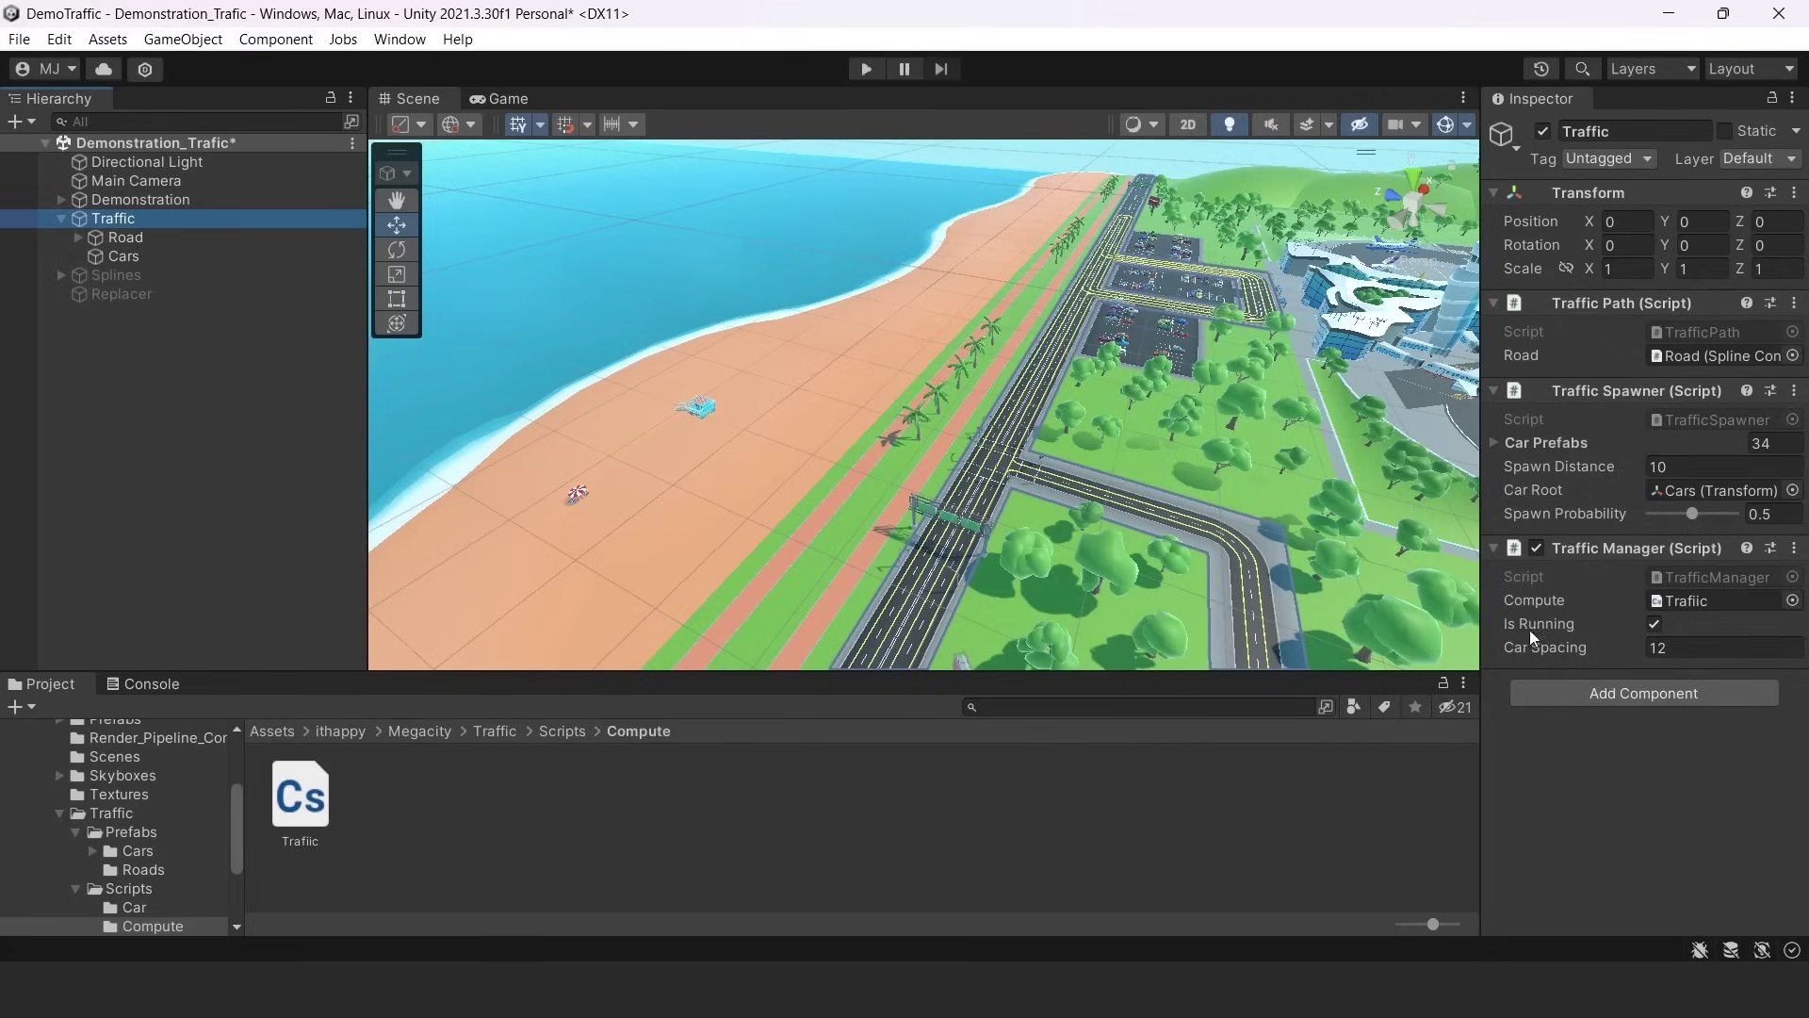
pyautogui.click(1654, 623)
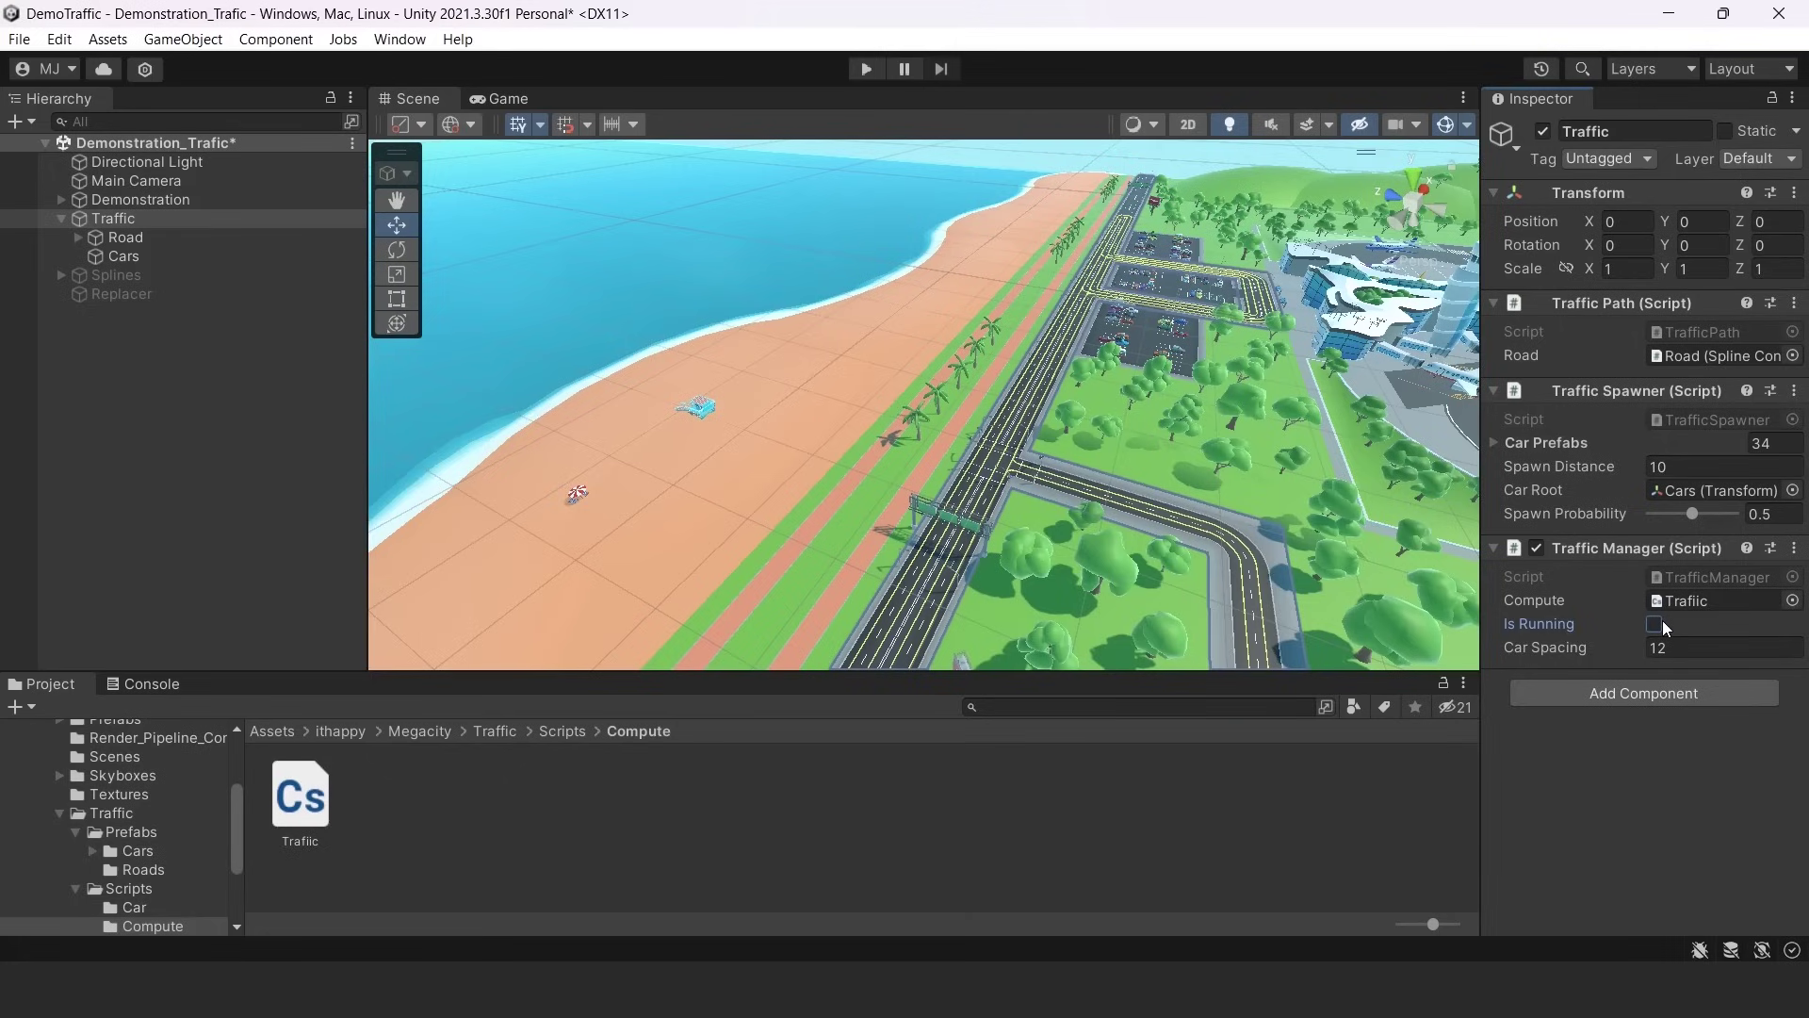
pyautogui.click(1661, 622)
pyautogui.click(1699, 648)
pyautogui.click(1698, 648)
pyautogui.moveTo(980, 373); pyautogui.dragTo(896, 182, button='right')
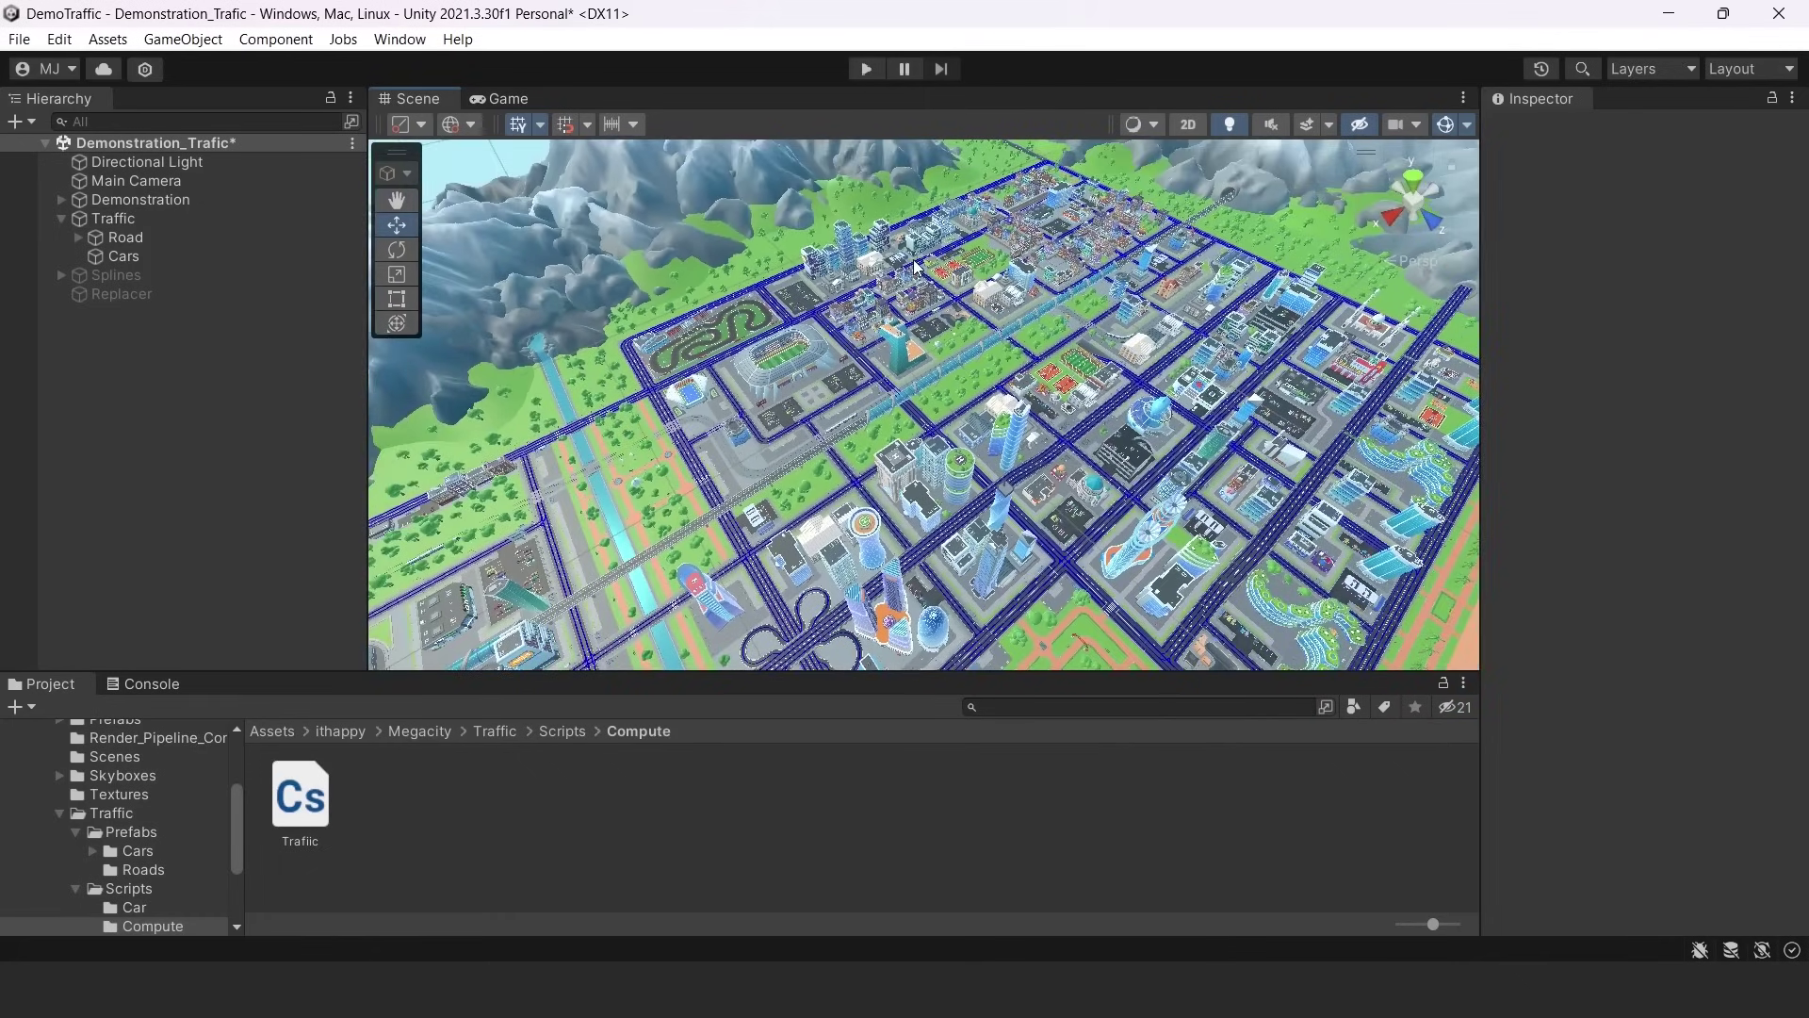
# Maximize the Scene view, fly the camera over the city centre, and start Play mode.
pyautogui.hotkey('shift', 'space')
pyautogui.moveTo(408, 269); pyautogui.dragTo(1036, 381, button='right')
pyautogui.press('w')
pyautogui.press('w')
pyautogui.moveTo(1189, 388); pyautogui.dragTo(871, 99, button='right')
pyautogui.press('w')
pyautogui.press('w')
pyautogui.click(867, 70)
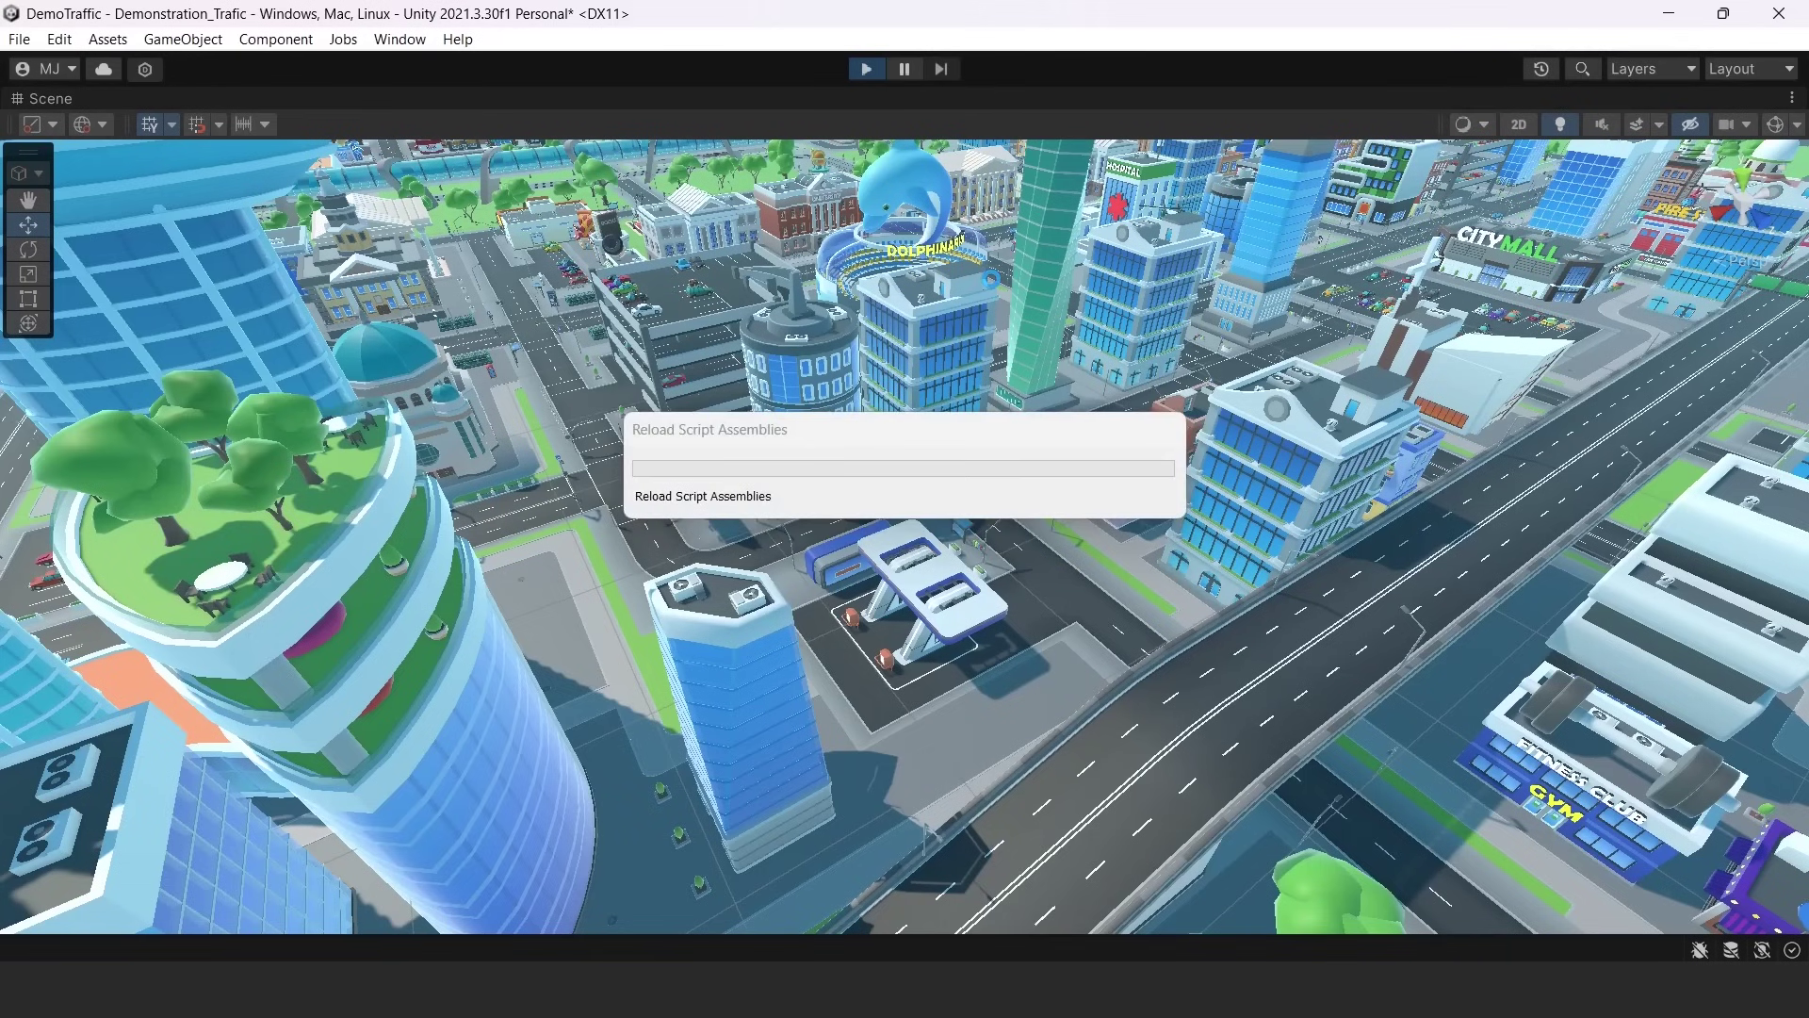
# Swing the scene camera across the city blocks to watch cars driving beside the water park.
pyautogui.moveTo(1084, 358); pyautogui.dragTo(946, 556, button='right')
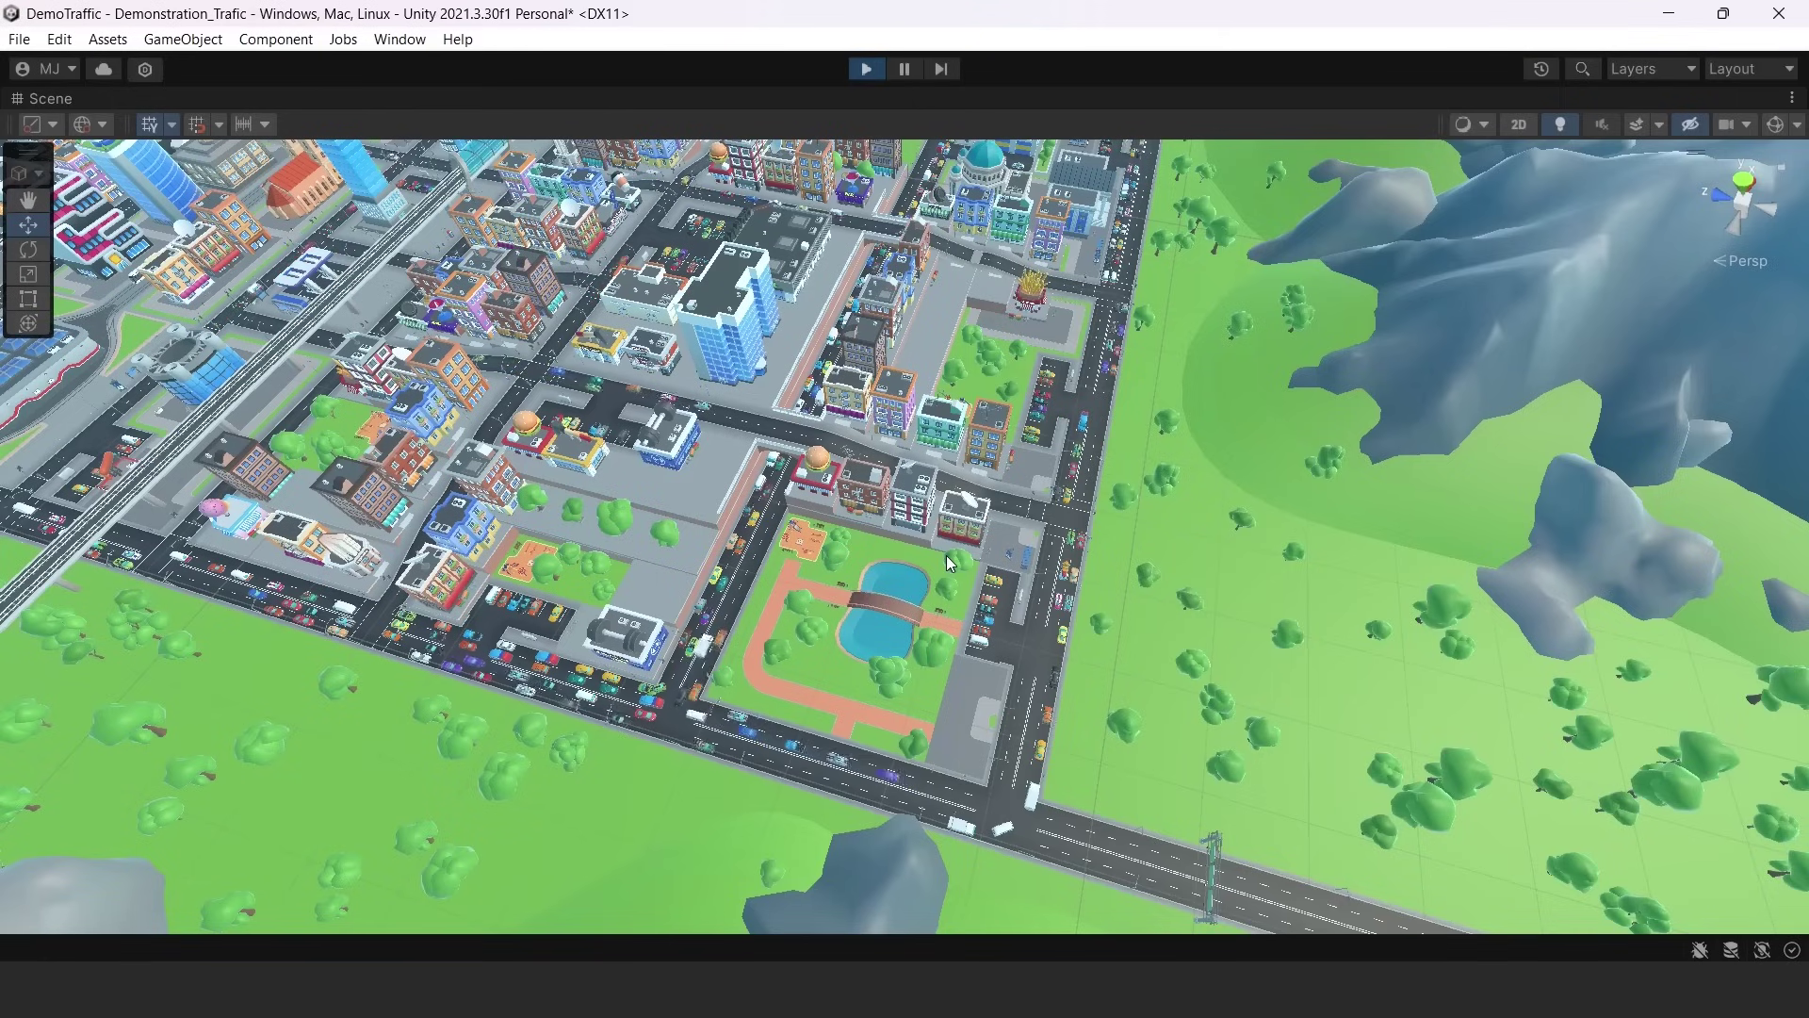
pyautogui.moveTo(946, 556); pyautogui.dragTo(1125, 827, button='right')
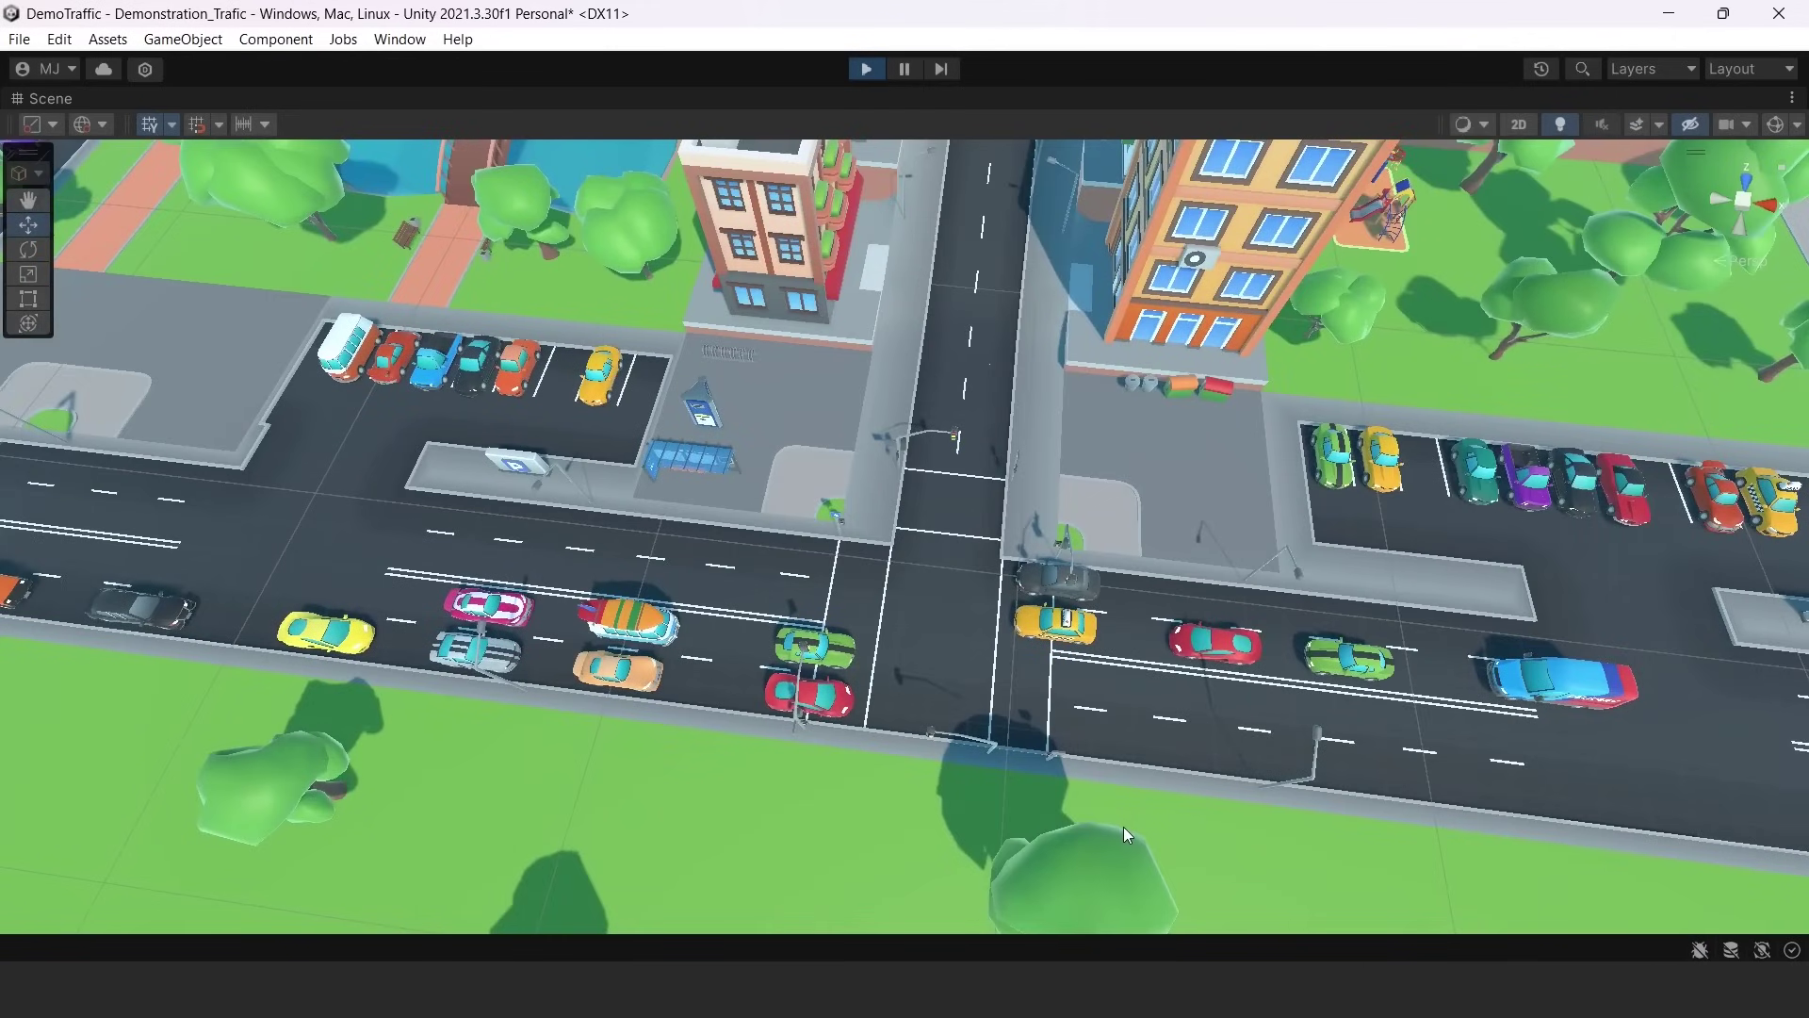